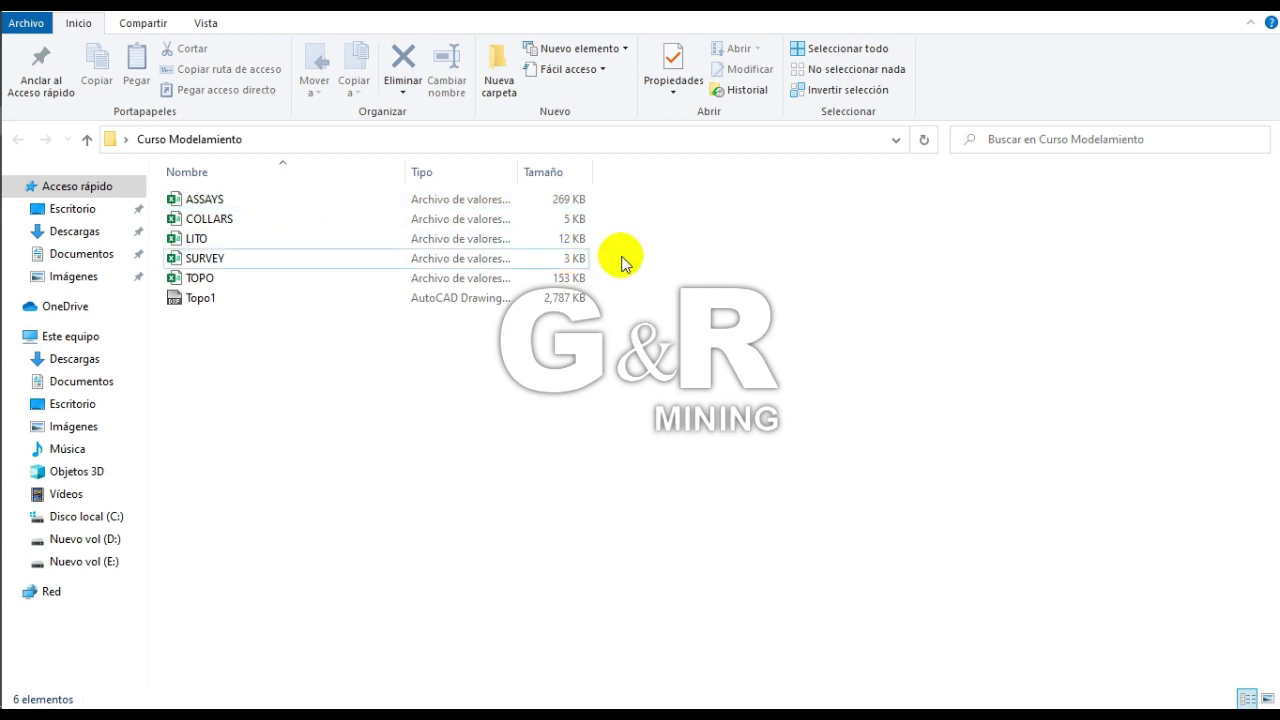
Examine the ASSAYS, COLLARS, LITO and SURVEY data files and the TOPO and Topo1 topography files in the Curso Modelamiento folder
left_click_drag(623, 260, 333, 213)
left_click(412, 354)
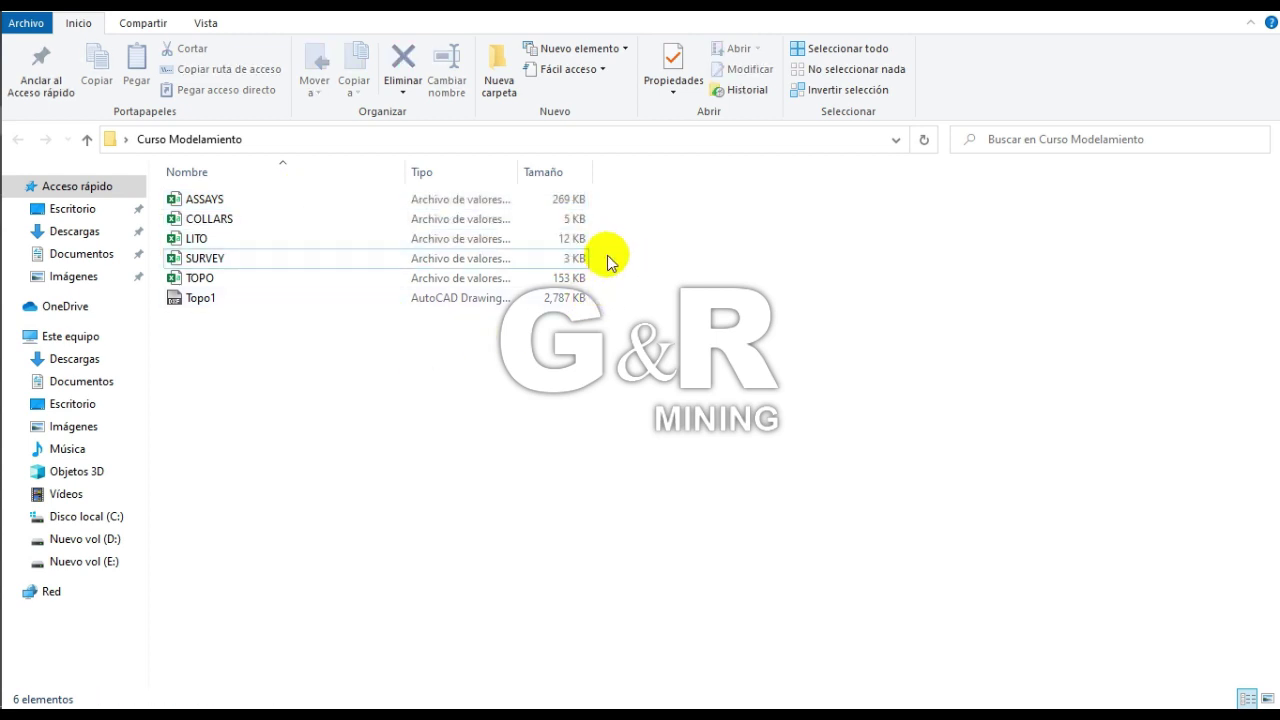
left_click_drag(606, 262, 390, 197)
left_click(435, 372)
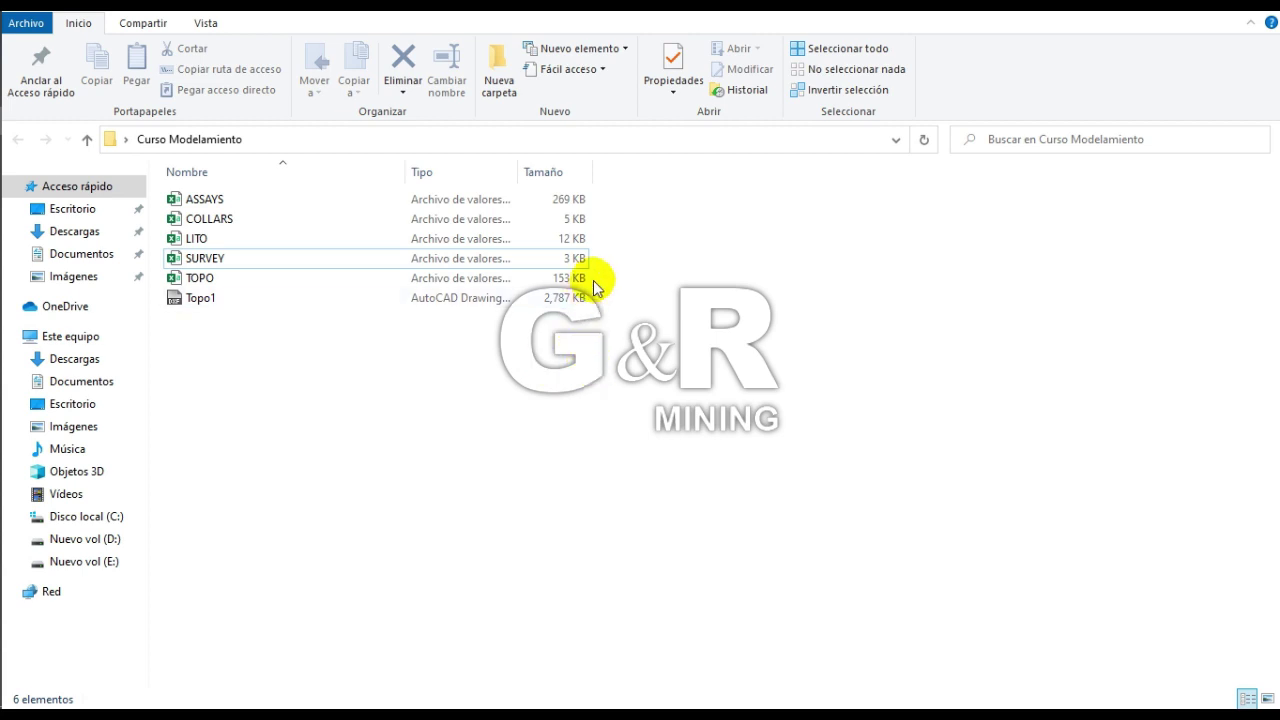
left_click_drag(604, 250, 438, 196)
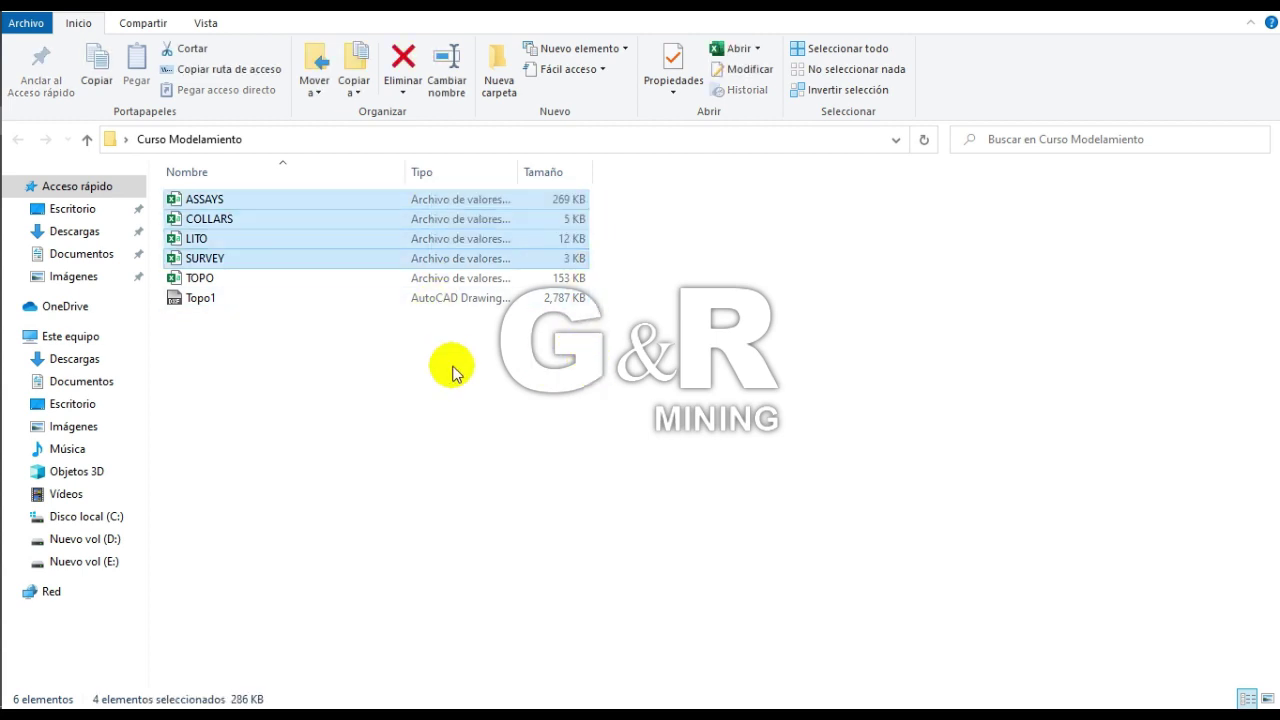
left_click(452, 372)
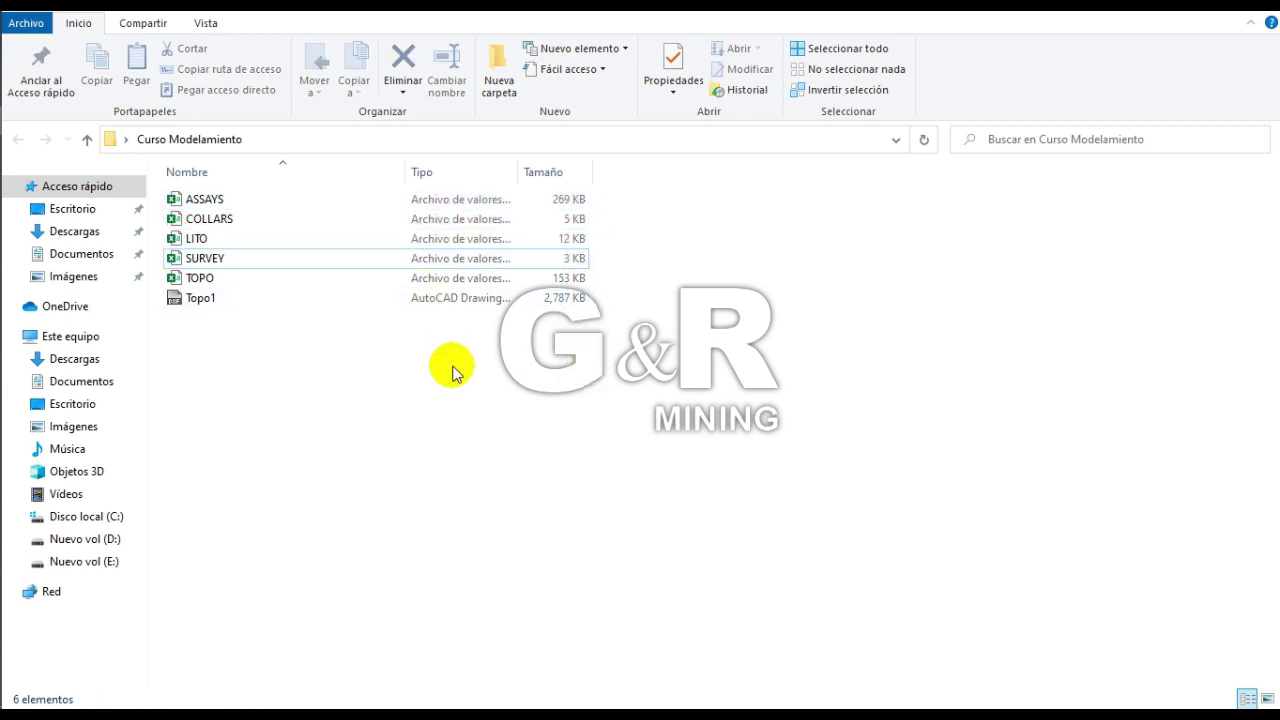
left_click(368, 260)
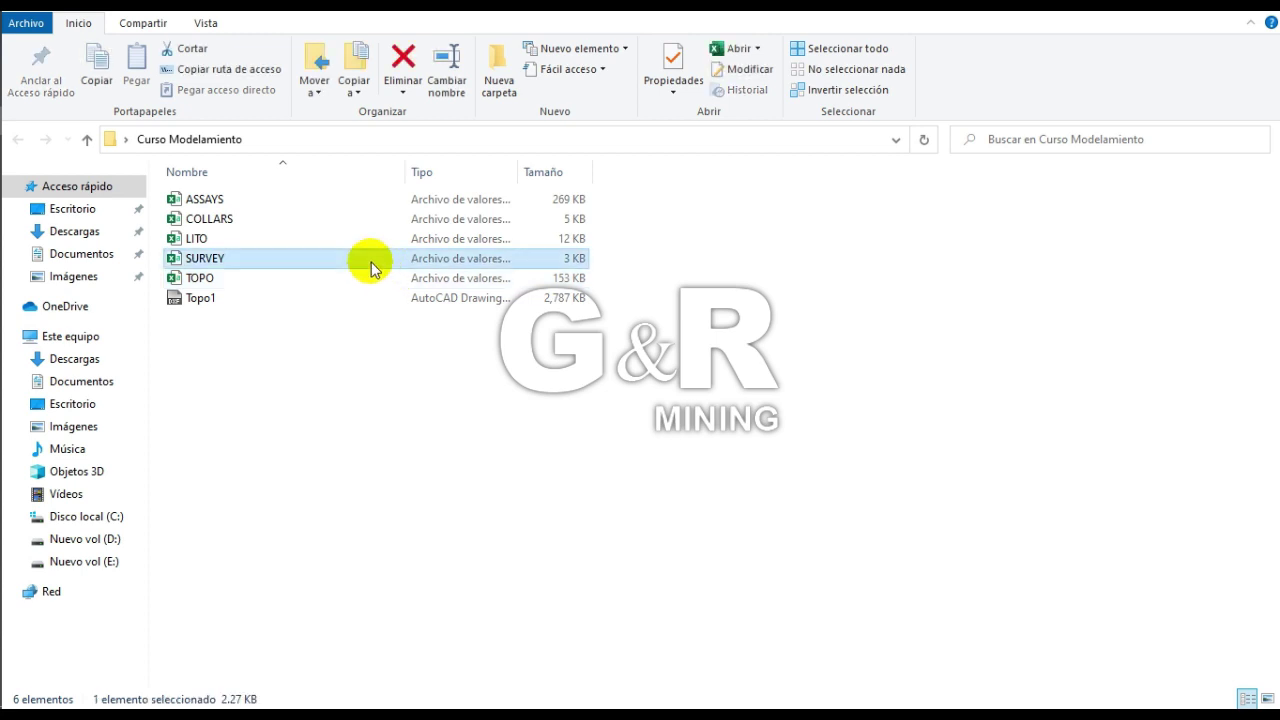
left_click(466, 393)
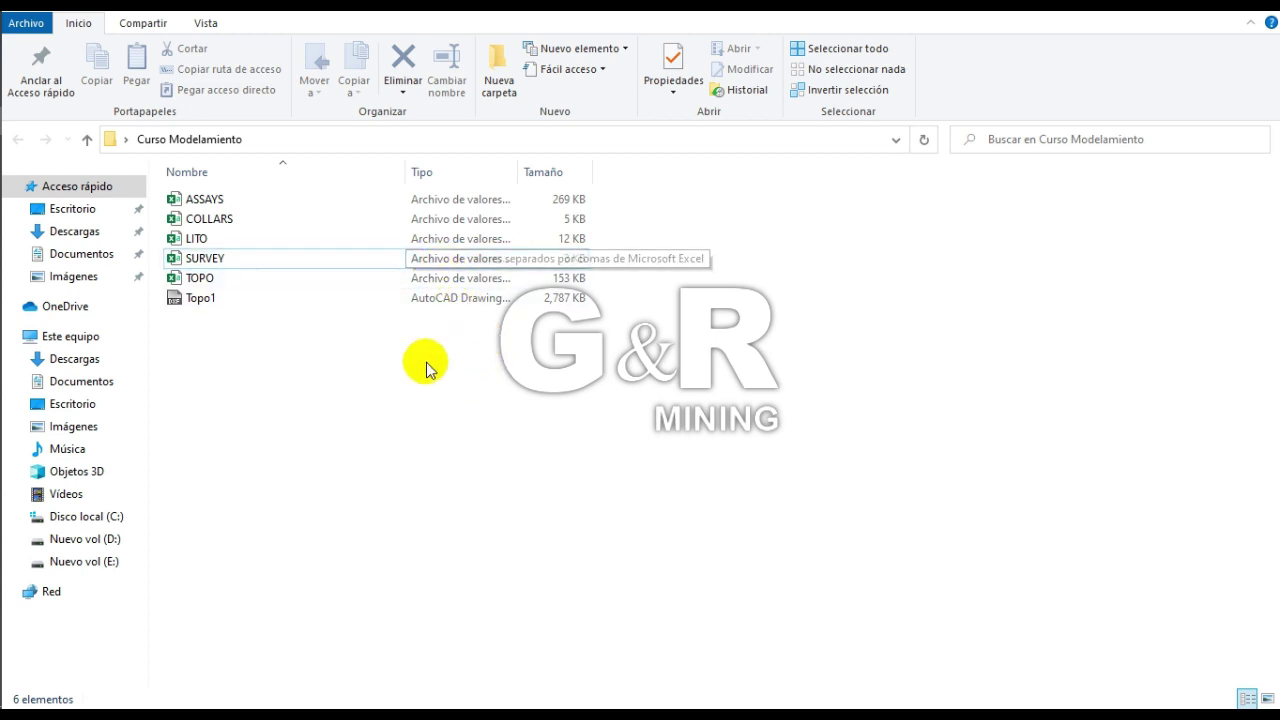
left_click(305, 205)
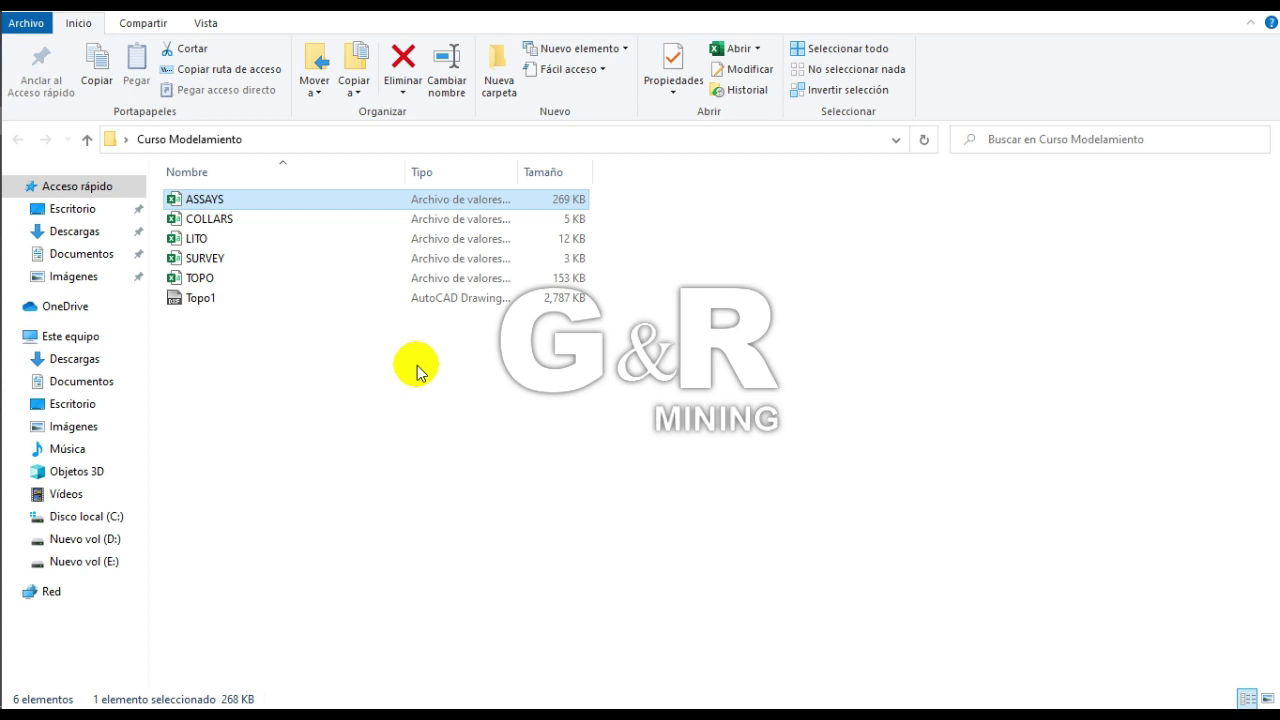
left_click(320, 246)
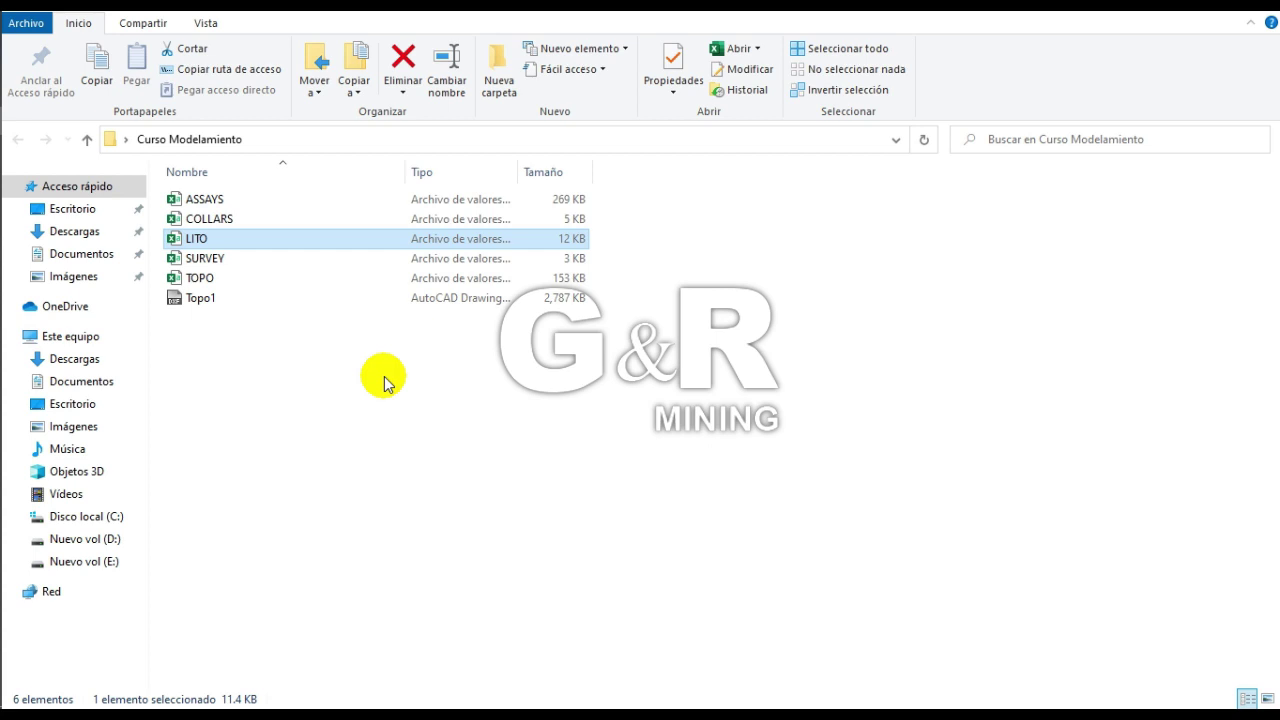
left_click_drag(421, 366, 380, 278)
left_click(377, 345)
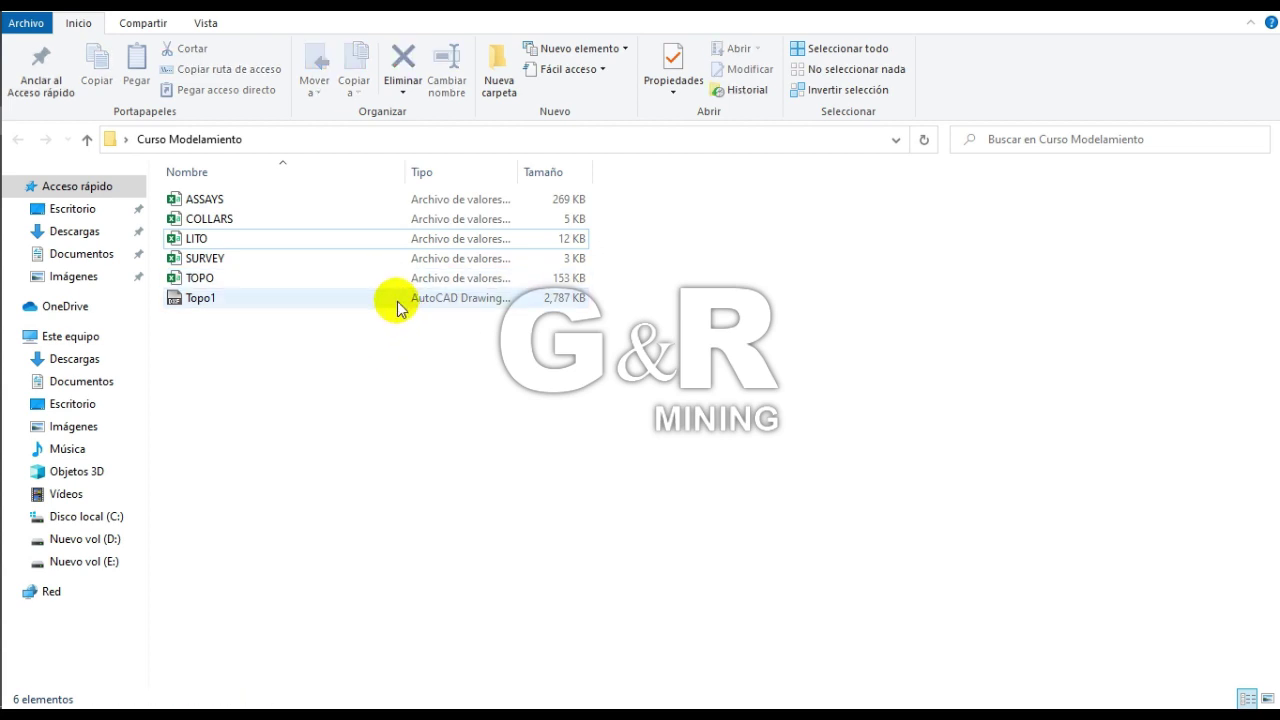
left_click(372, 284)
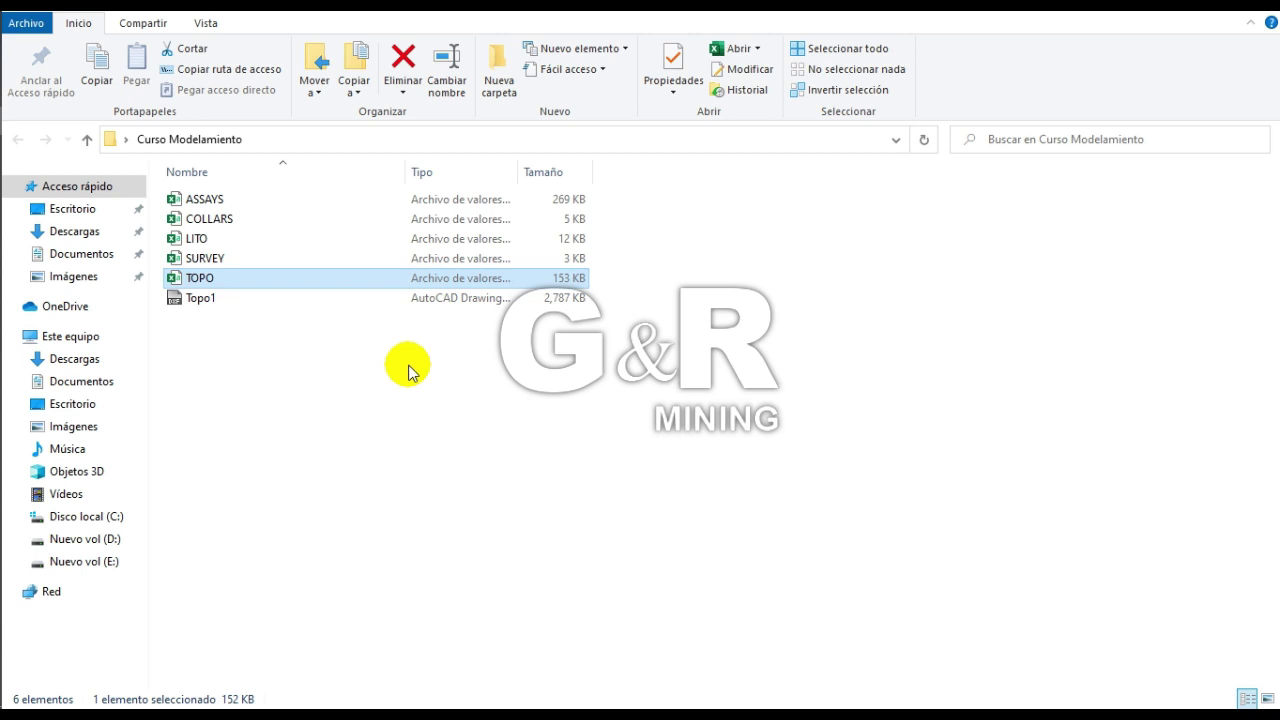
left_click(380, 300)
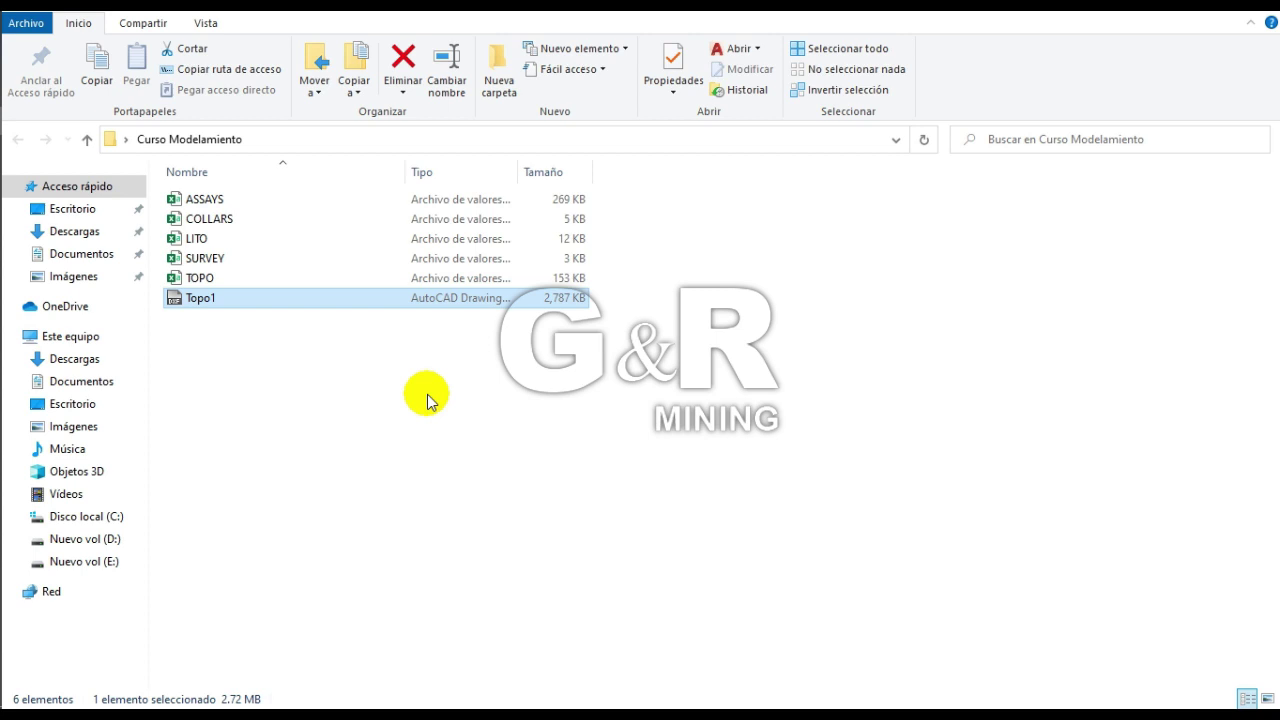
left_click(428, 376)
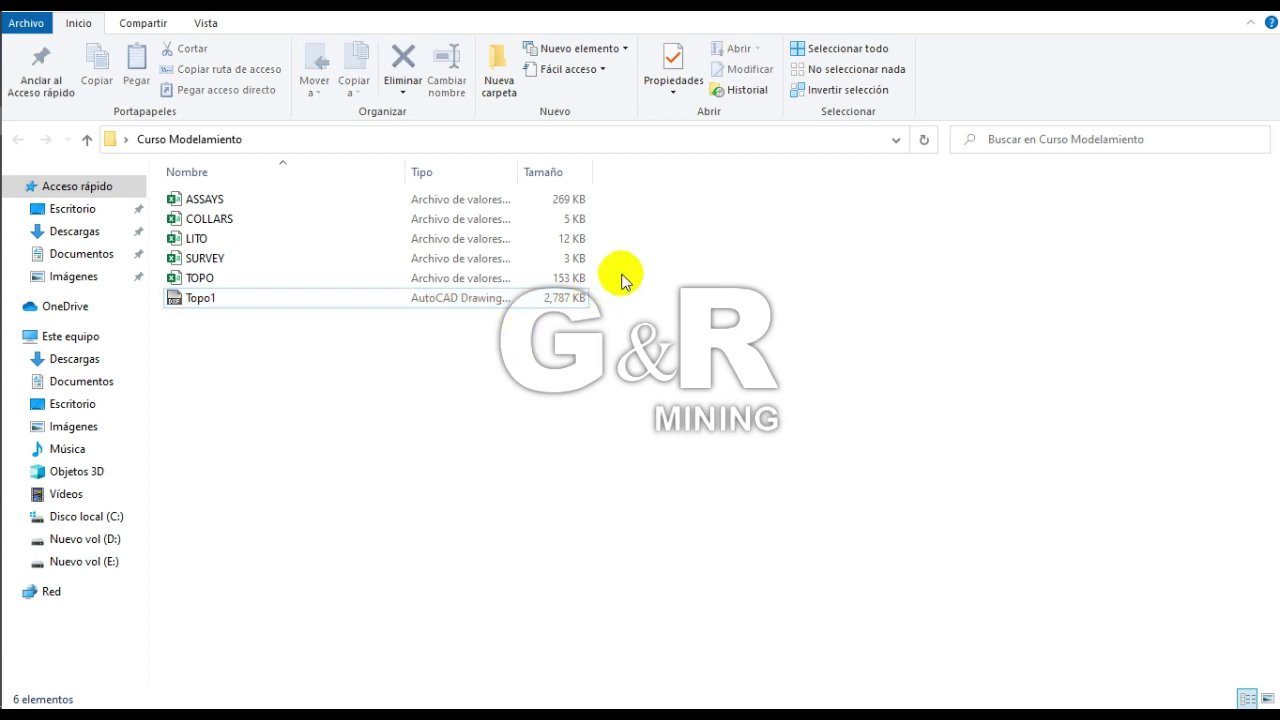
left_click_drag(618, 268, 450, 212)
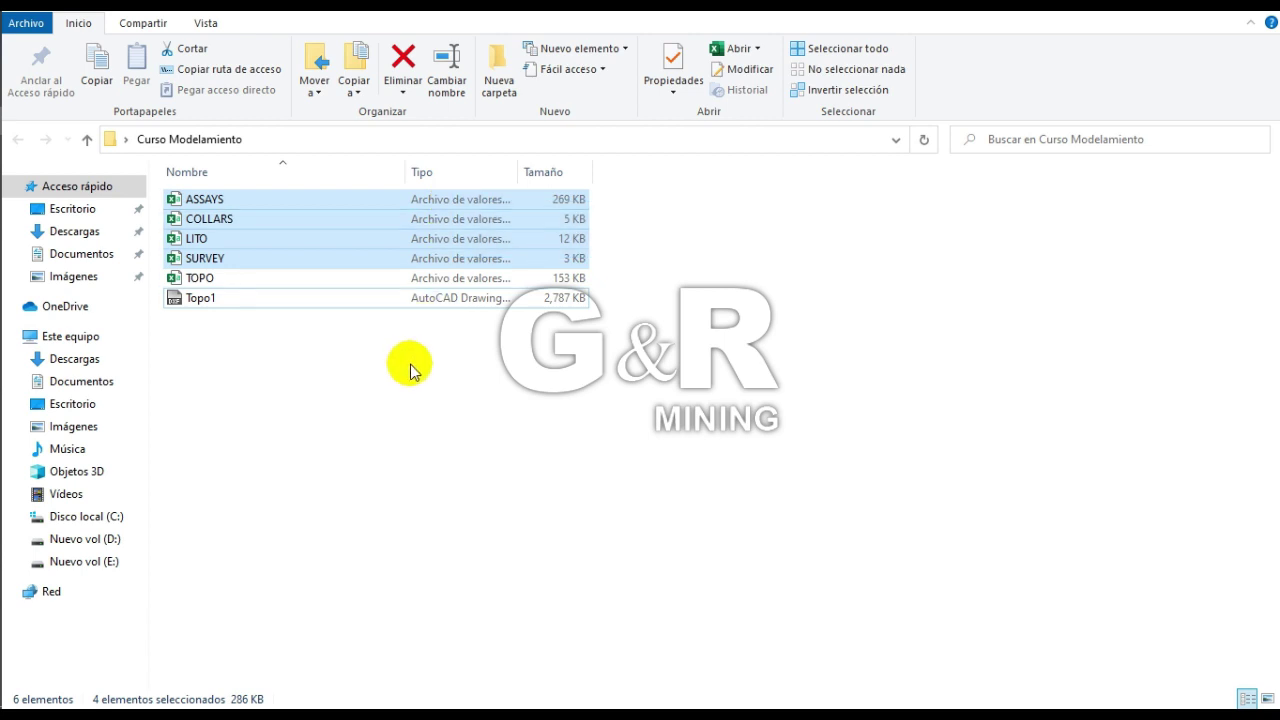
left_click(418, 370)
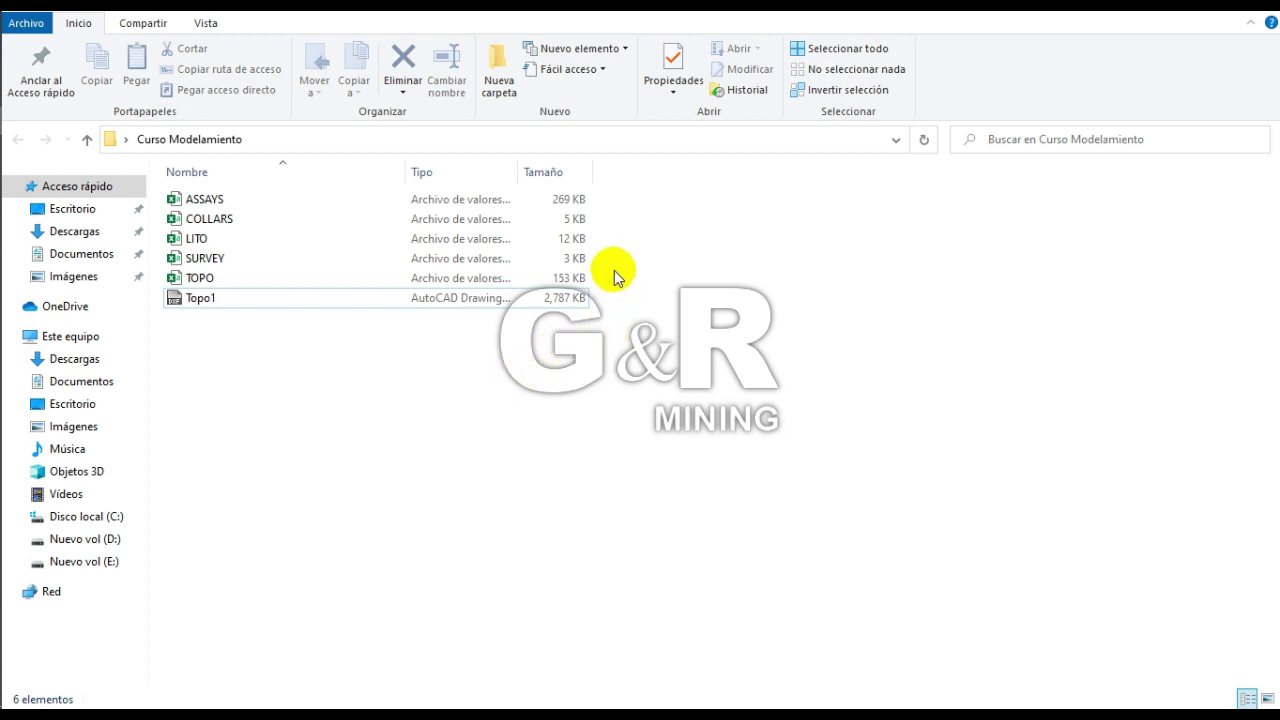
left_click_drag(611, 265, 481, 198)
left_click(548, 348)
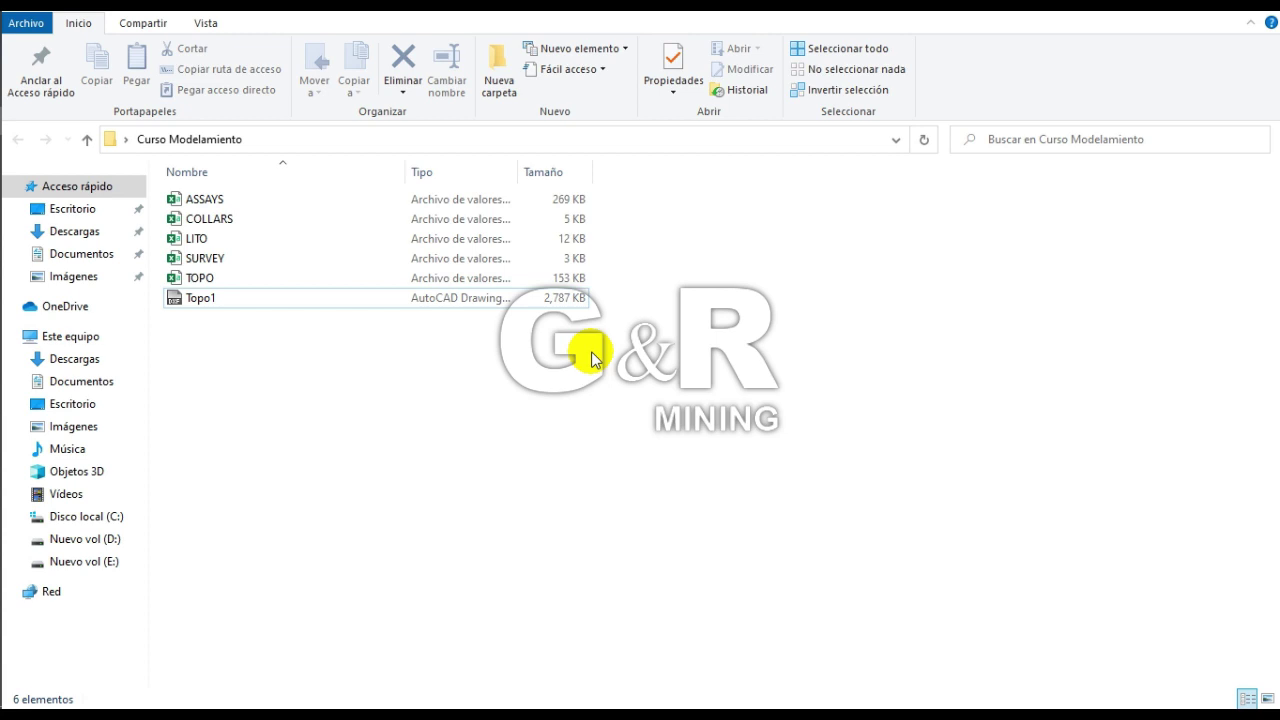
Open the COLLARS file and widen the LOCATIONX, LOCATIONY and LOCATIONZ columns so their headers can be read in full
left_click(325, 222)
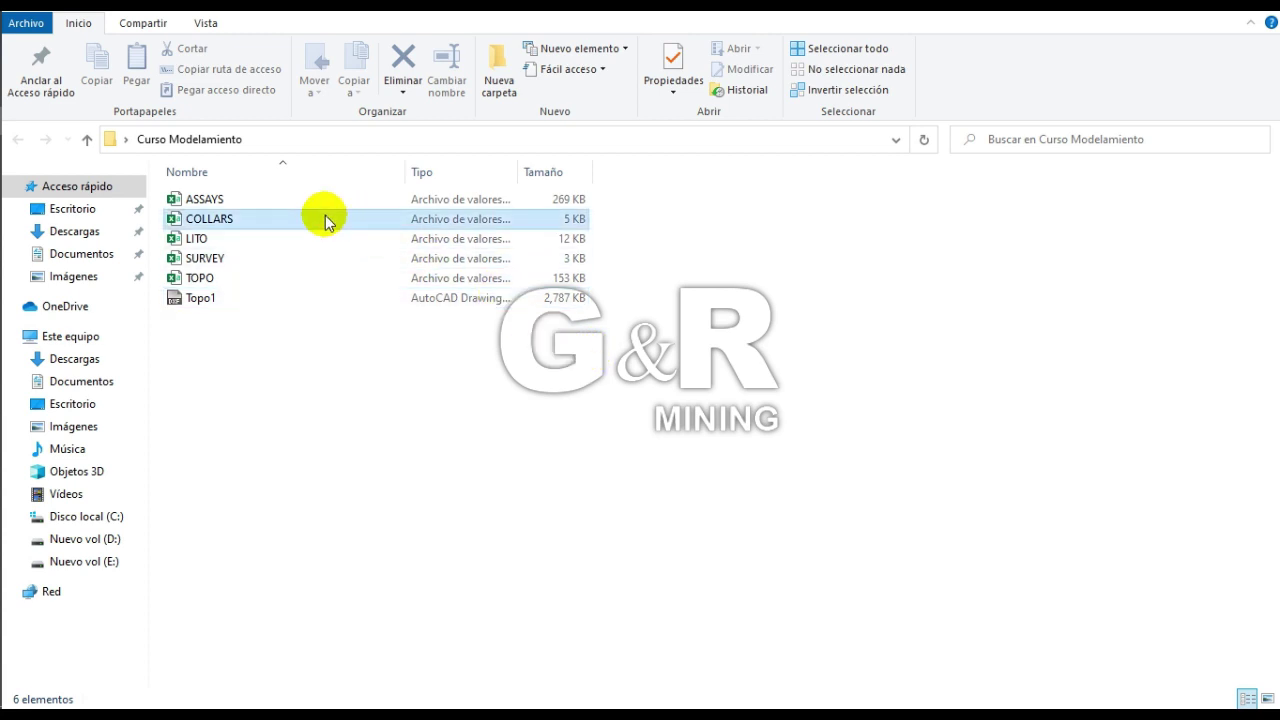
left_click(268, 227)
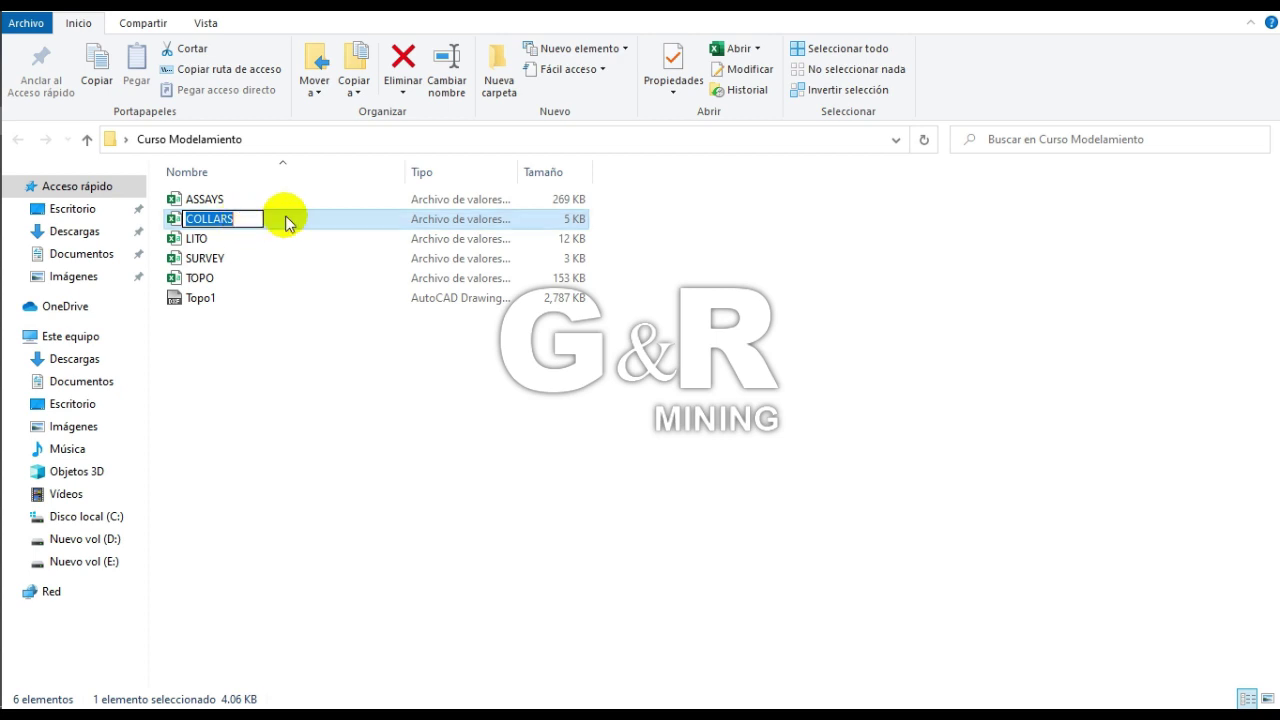
double_click(286, 217)
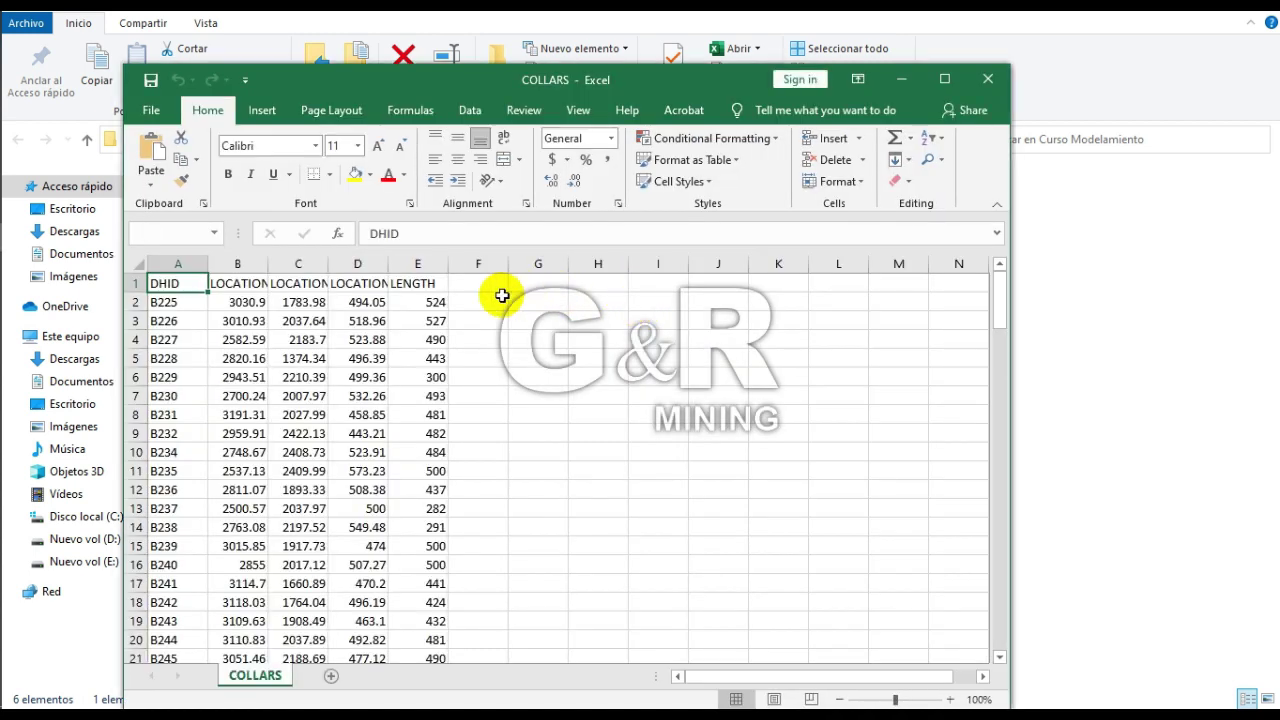
left_click(538, 300)
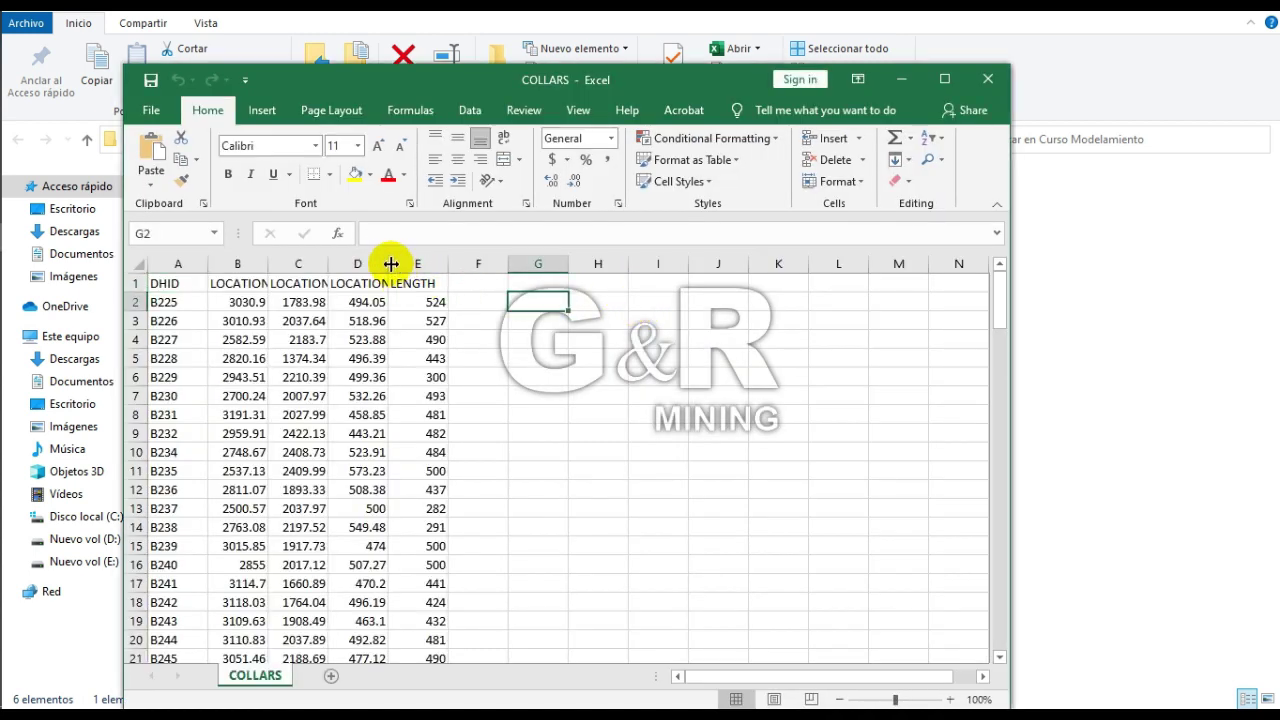
left_click_drag(392, 263, 414, 259)
left_click_drag(331, 260, 369, 263)
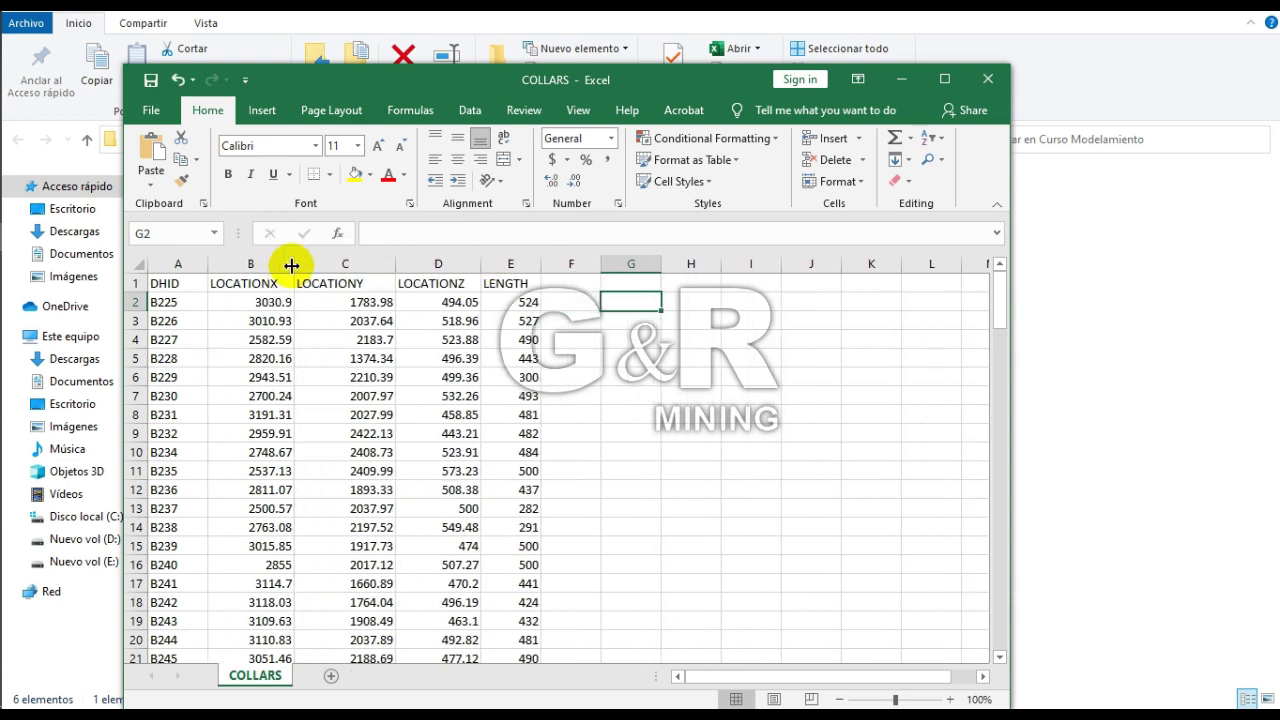
Inspect the LOCATIONX, LOCATIONY and LOCATIONZ coordinate columns of the collar table one by one
left_click(240, 266)
left_click(360, 266)
left_click(412, 265)
left_click(260, 264)
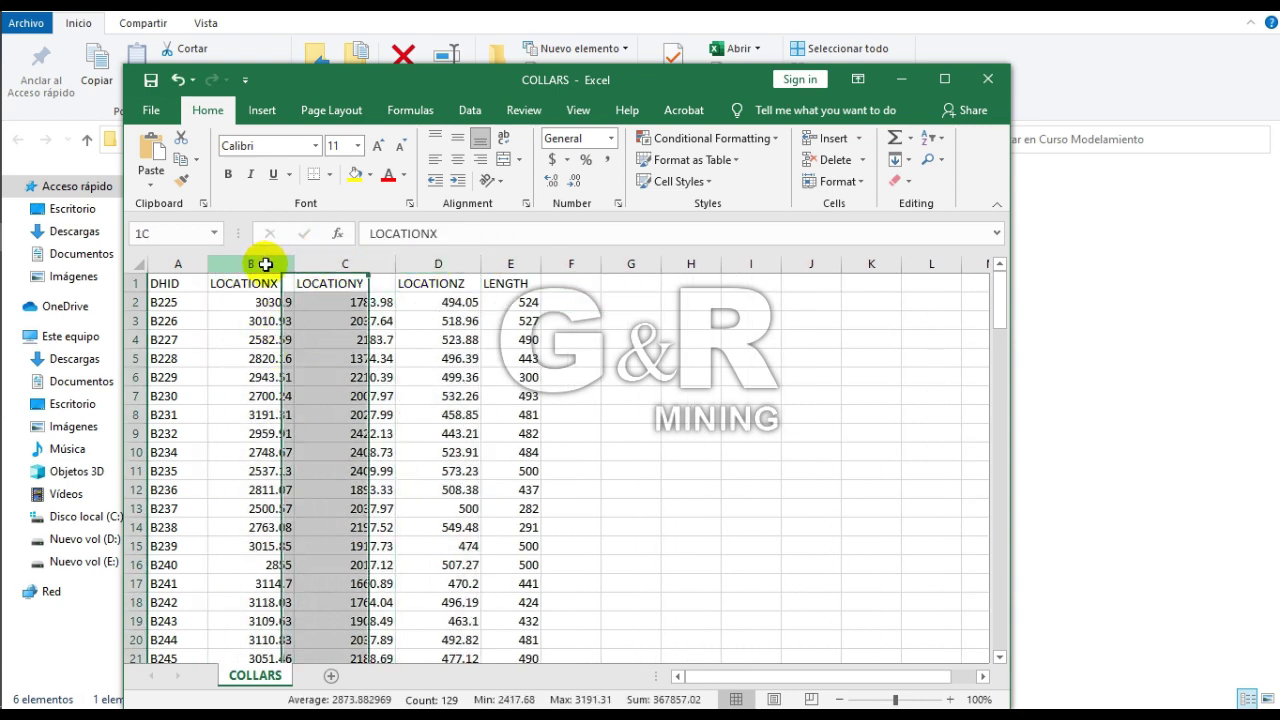
left_click(360, 264)
left_click(414, 264)
left_click(252, 265)
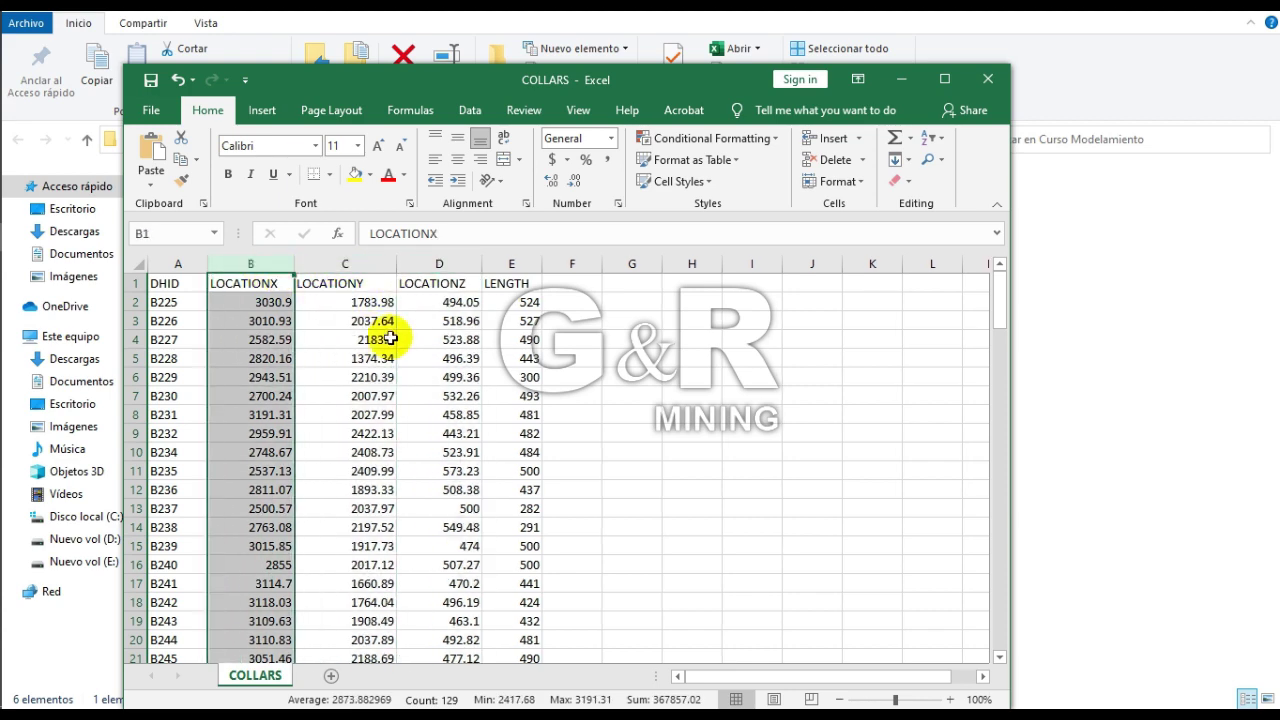
Maximize the workbook window and read the minimum and maximum values of the LOCATIONX, LOCATIONY and LOCATIONZ columns
left_click(940, 79)
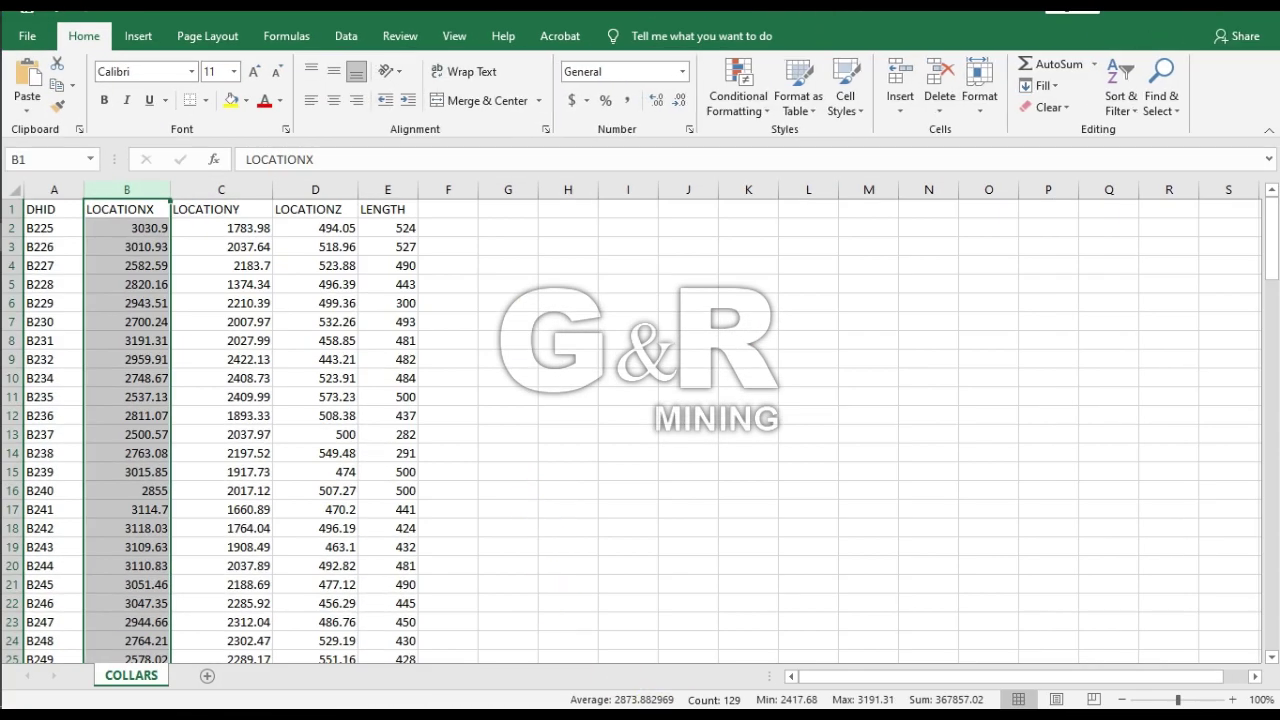
right_click(458, 692)
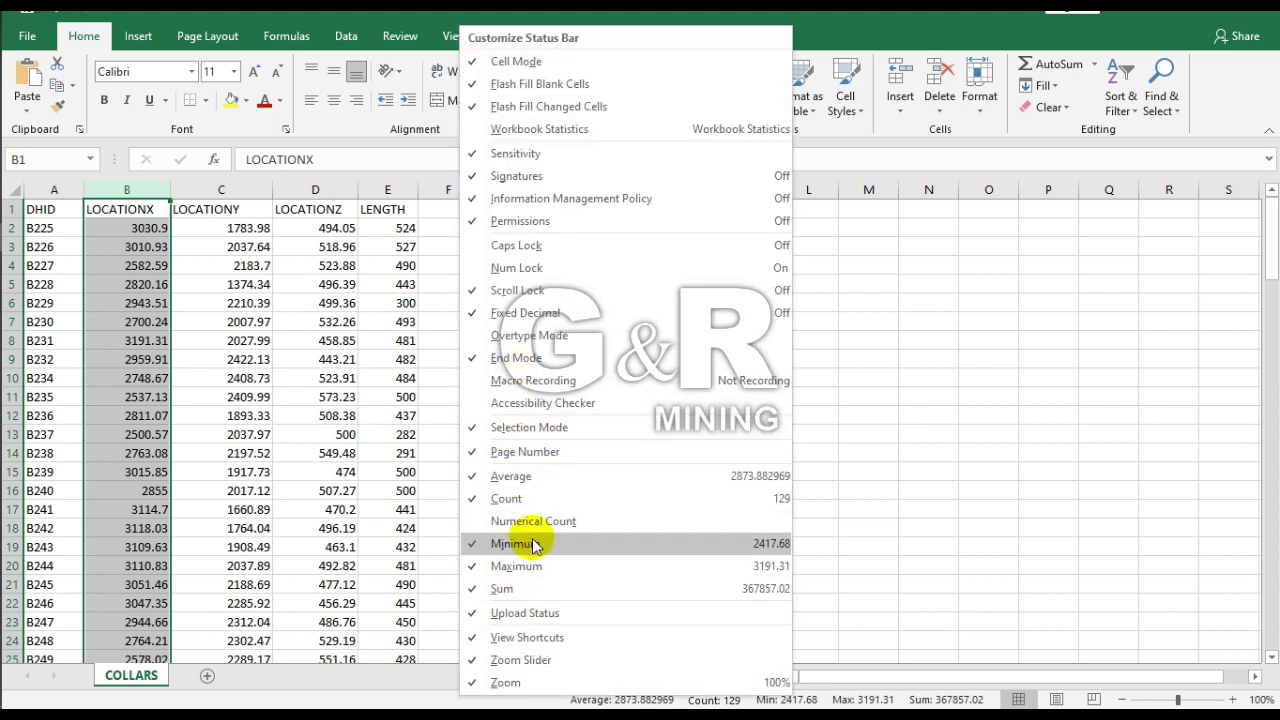
left_click(971, 478)
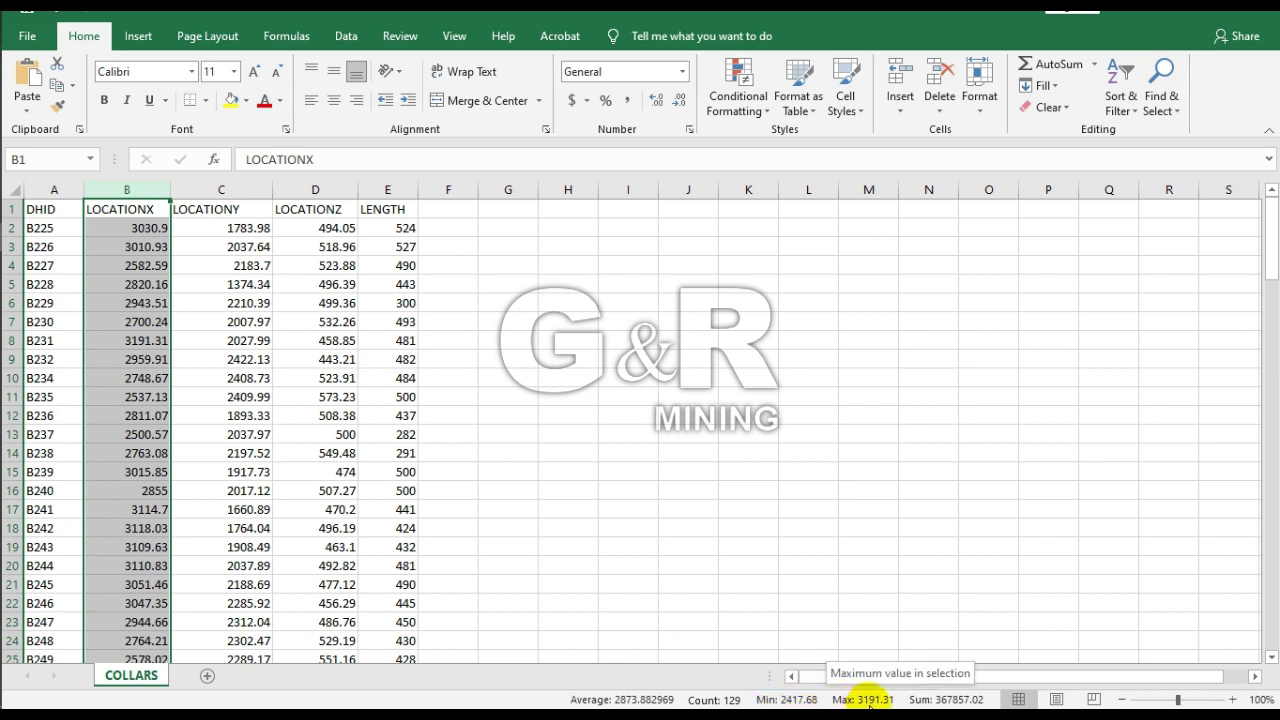
left_click(250, 190)
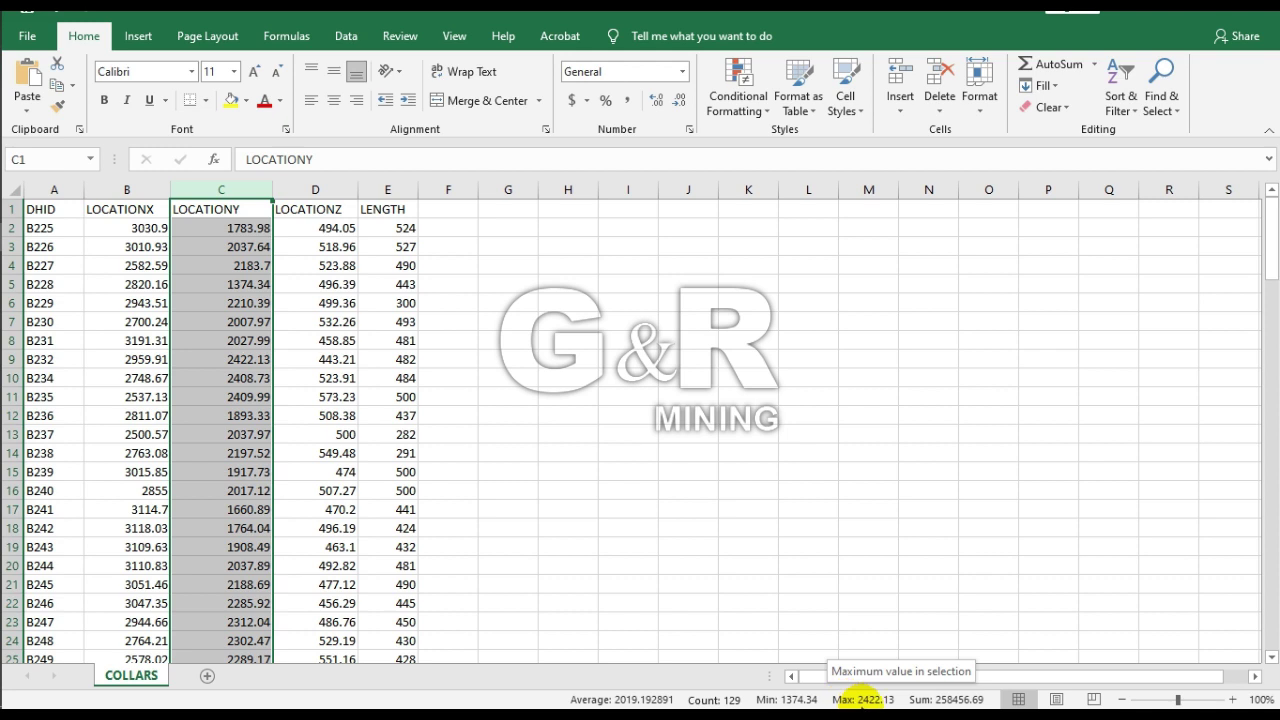
left_click(314, 190)
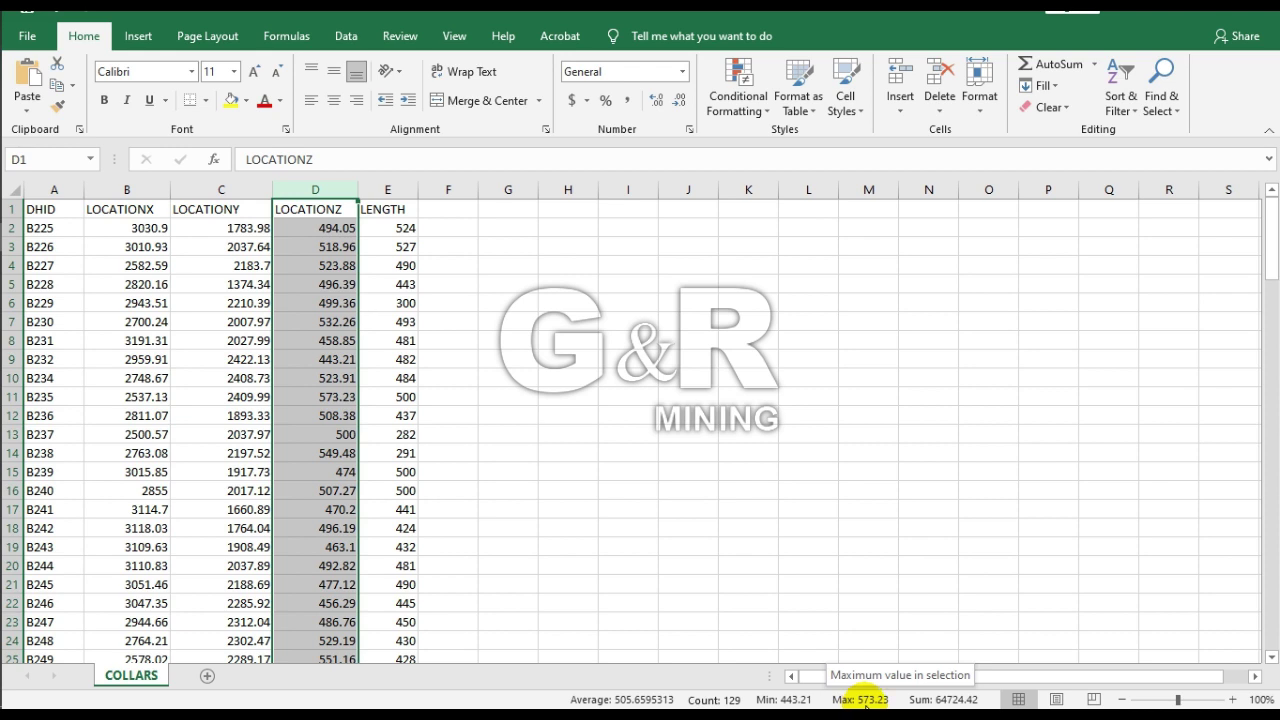
left_click(638, 324)
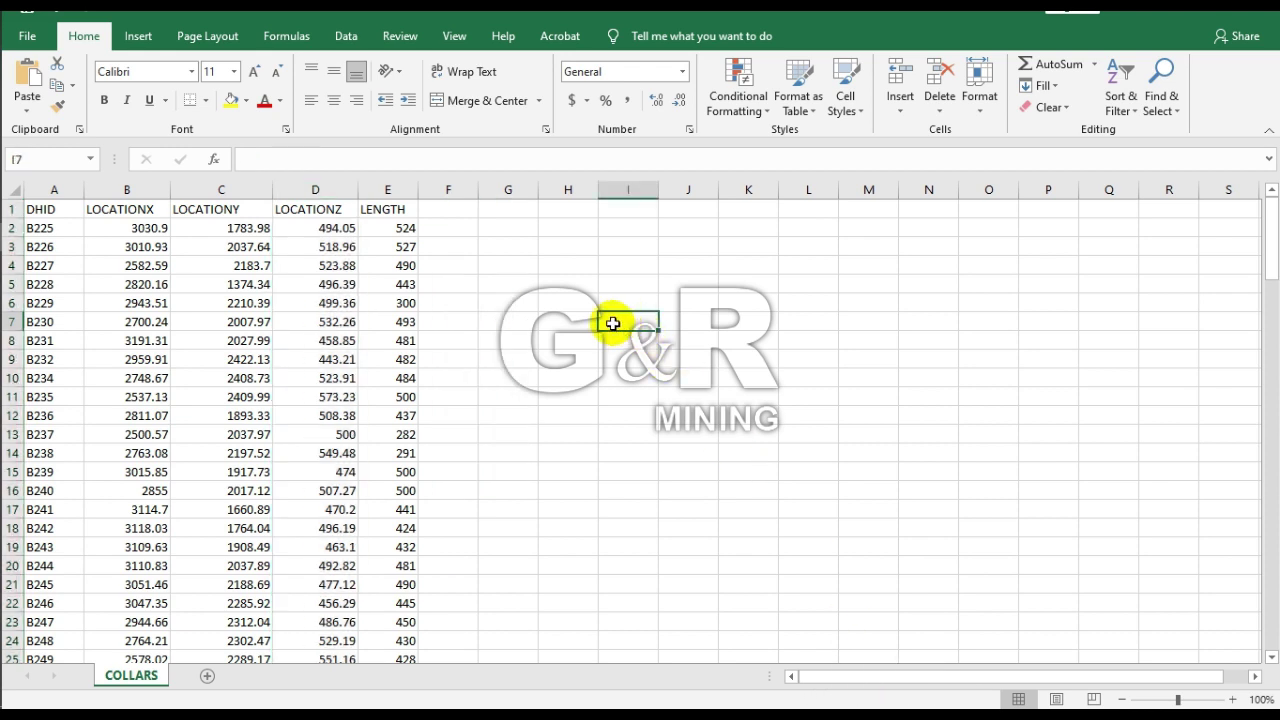
Review the minimum and maximum of the LENGTH column and look over the coordinate columns again
left_click(388, 190)
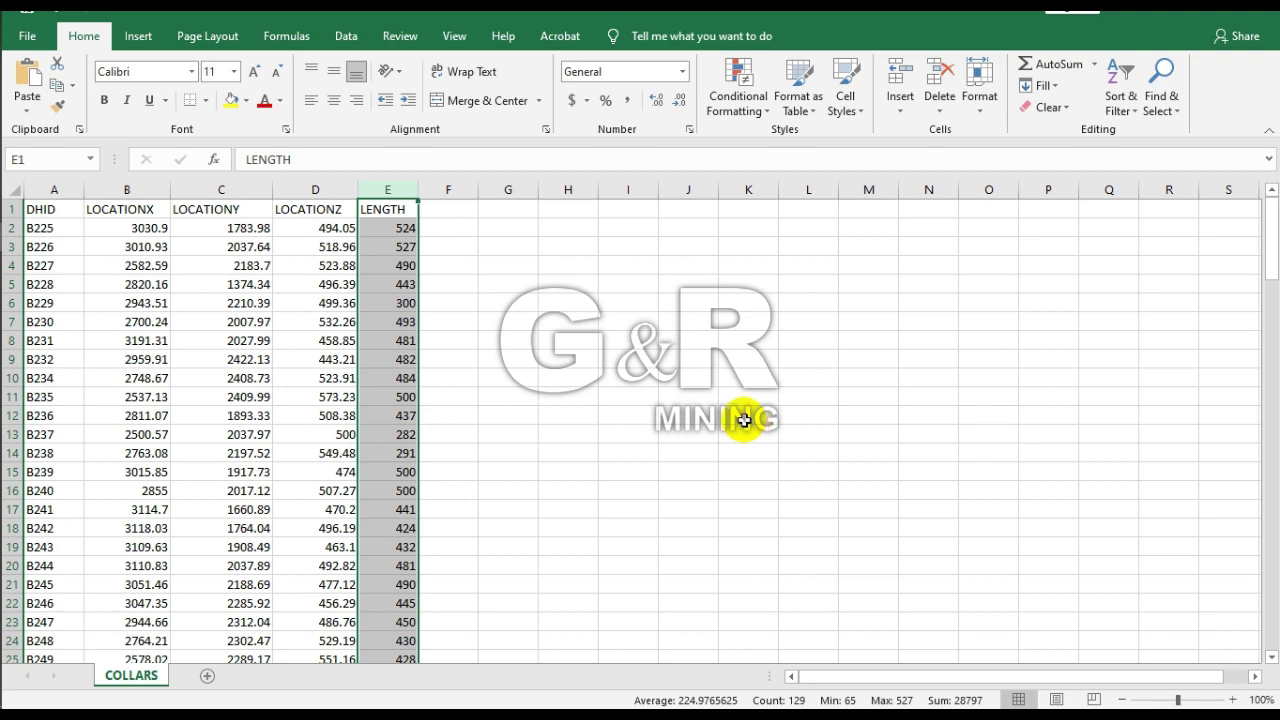
left_click(486, 323)
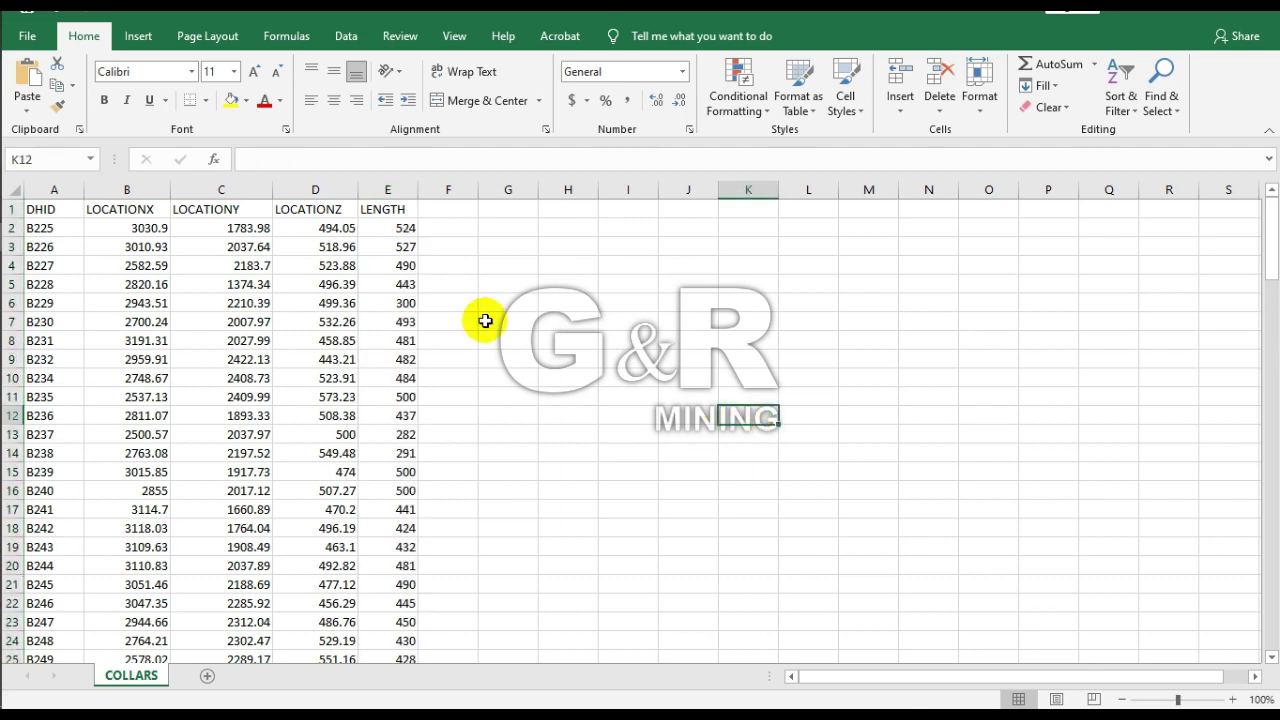
left_click(126, 190)
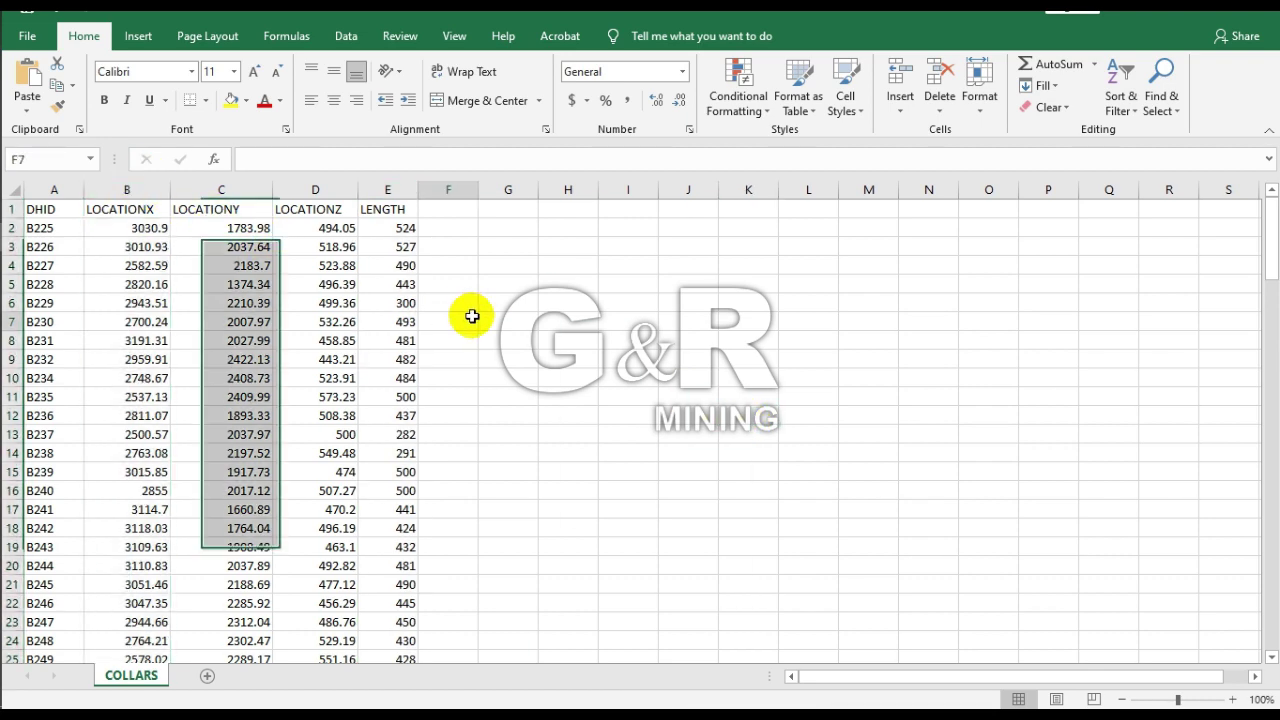
left_click(472, 316)
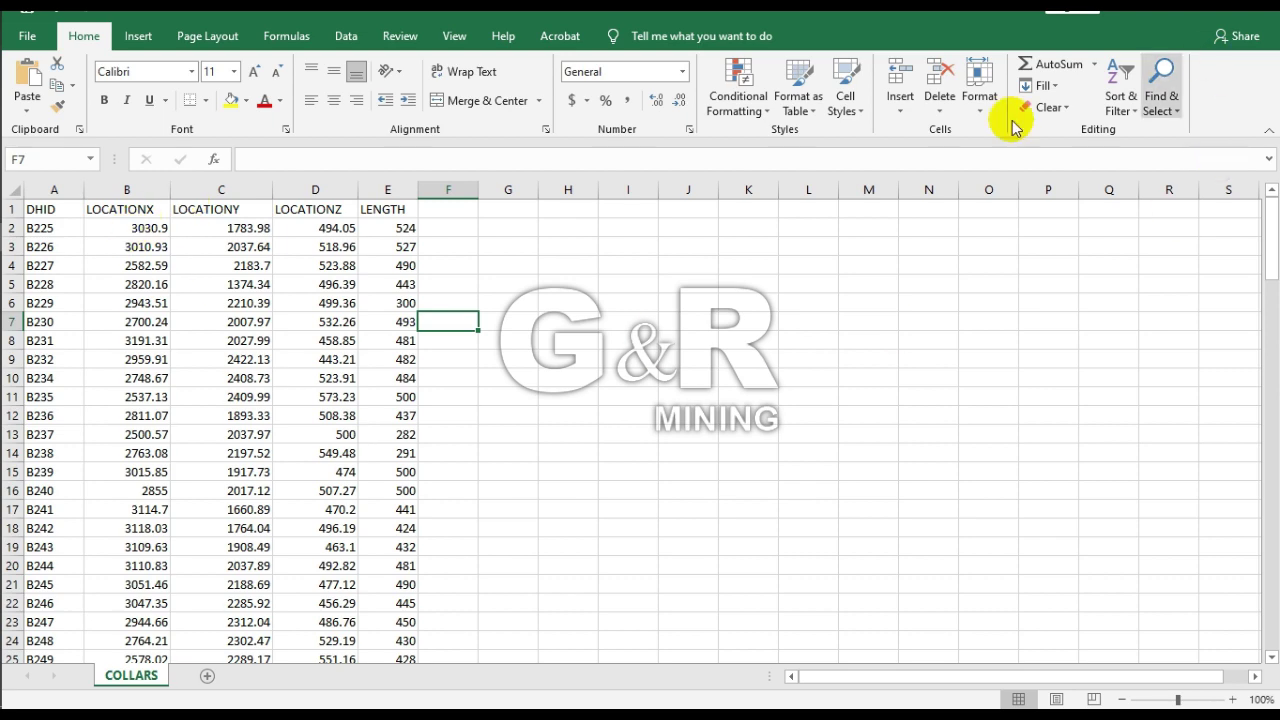
Leave the COLLARS workbook and copy the full path of the Curso Modelamiento folder in File Explorer
key("alt+F4")
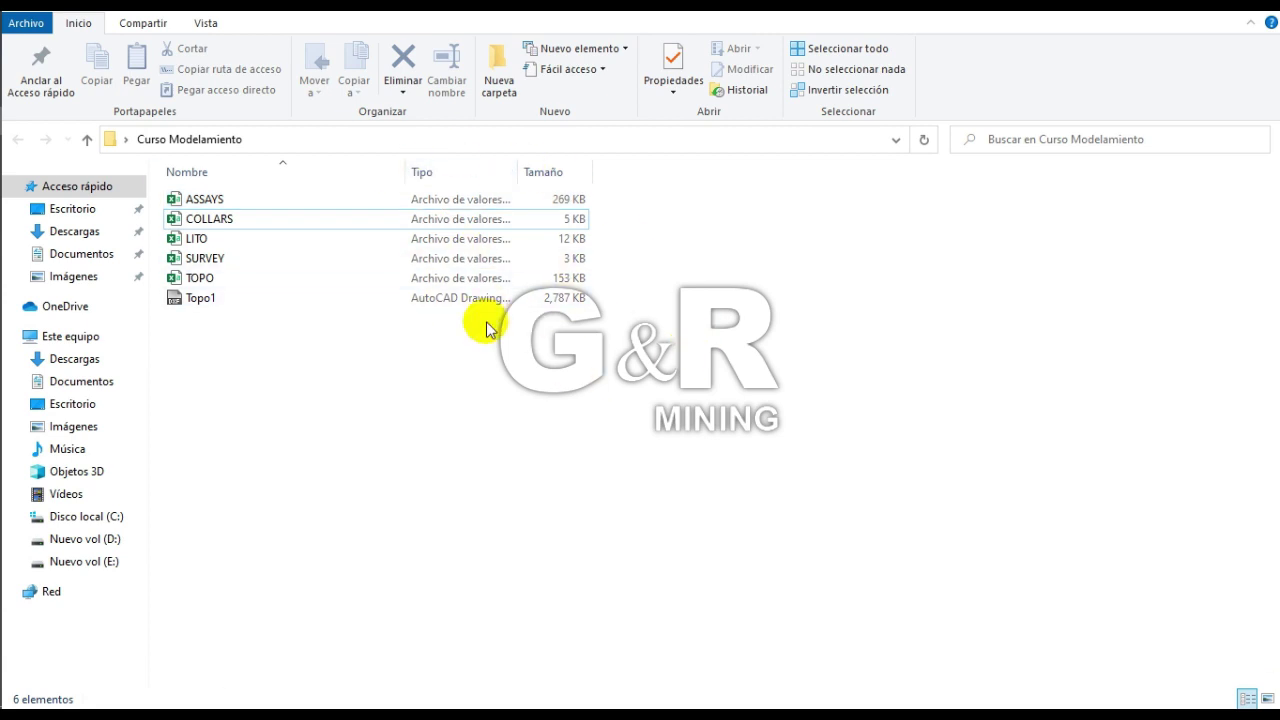
left_click(547, 144)
key("ctrl+c")
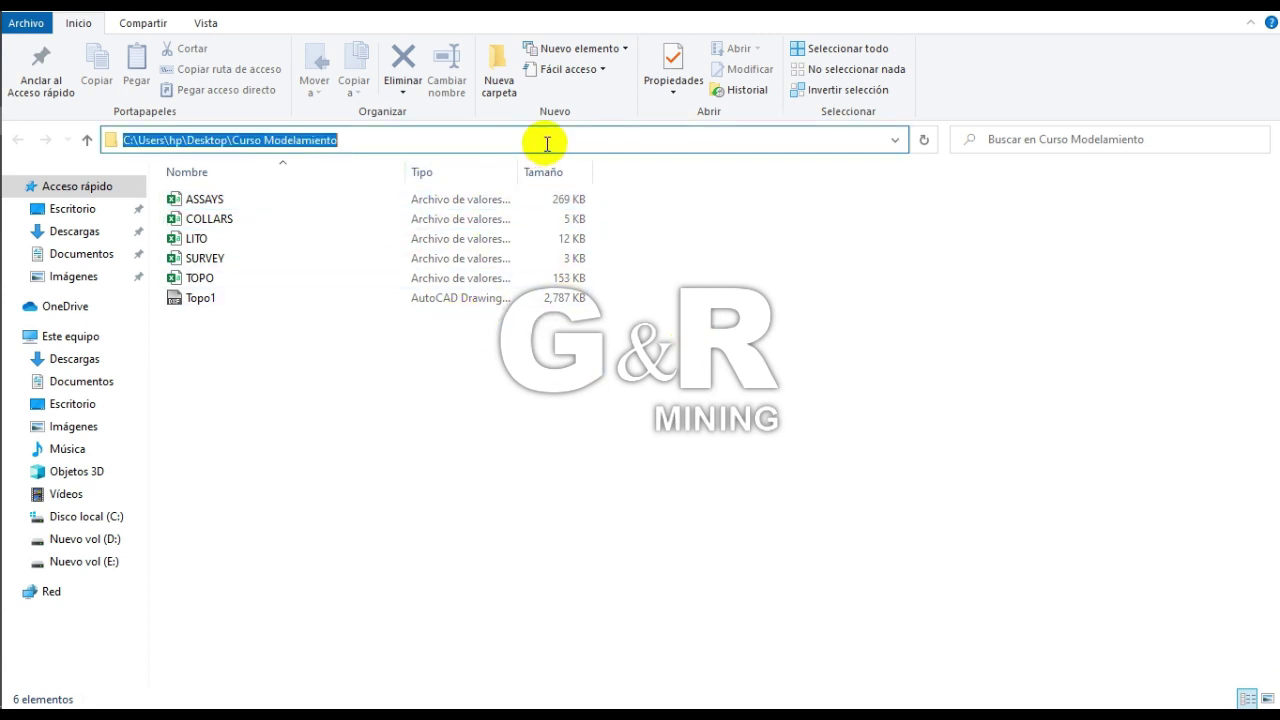
right_click(328, 141)
left_click(392, 198)
left_click(585, 420)
mouse_move(26, 275)
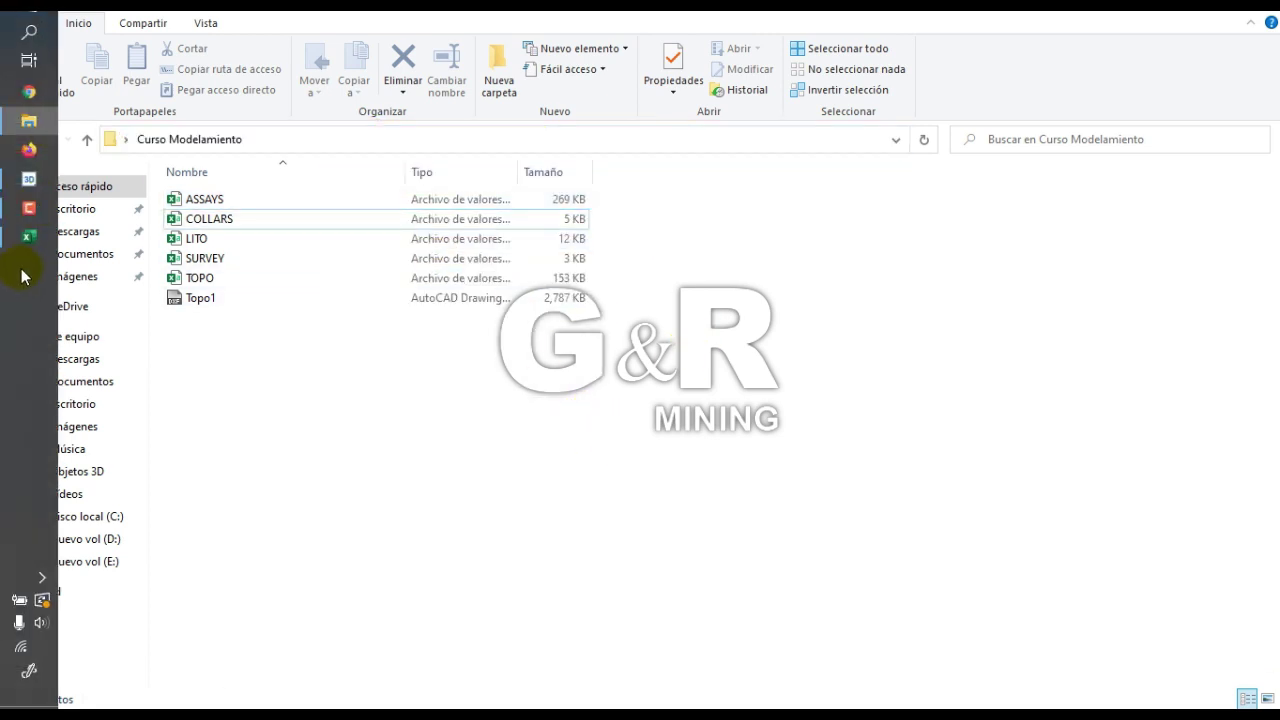
Switch to the HxGN MinePlan 3D launcher, set the start folder to the copied Curso Modelamiento path and start the program
left_click(27, 180)
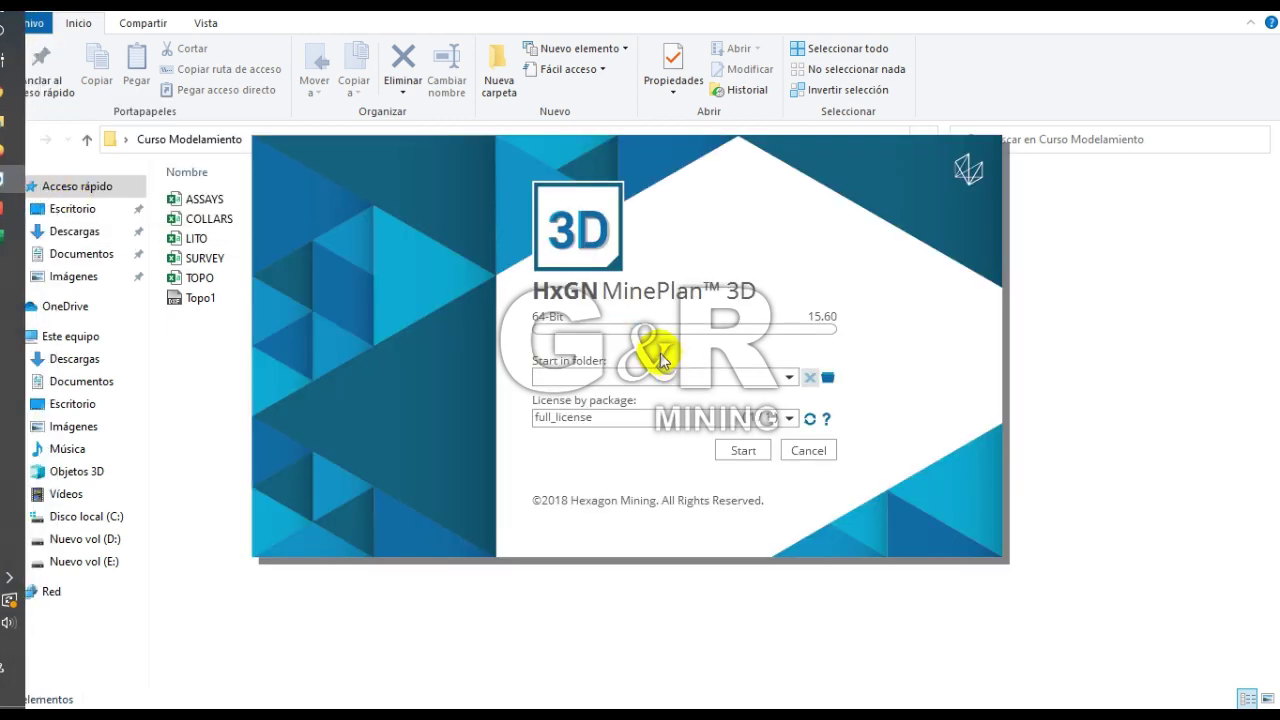
left_click(632, 378)
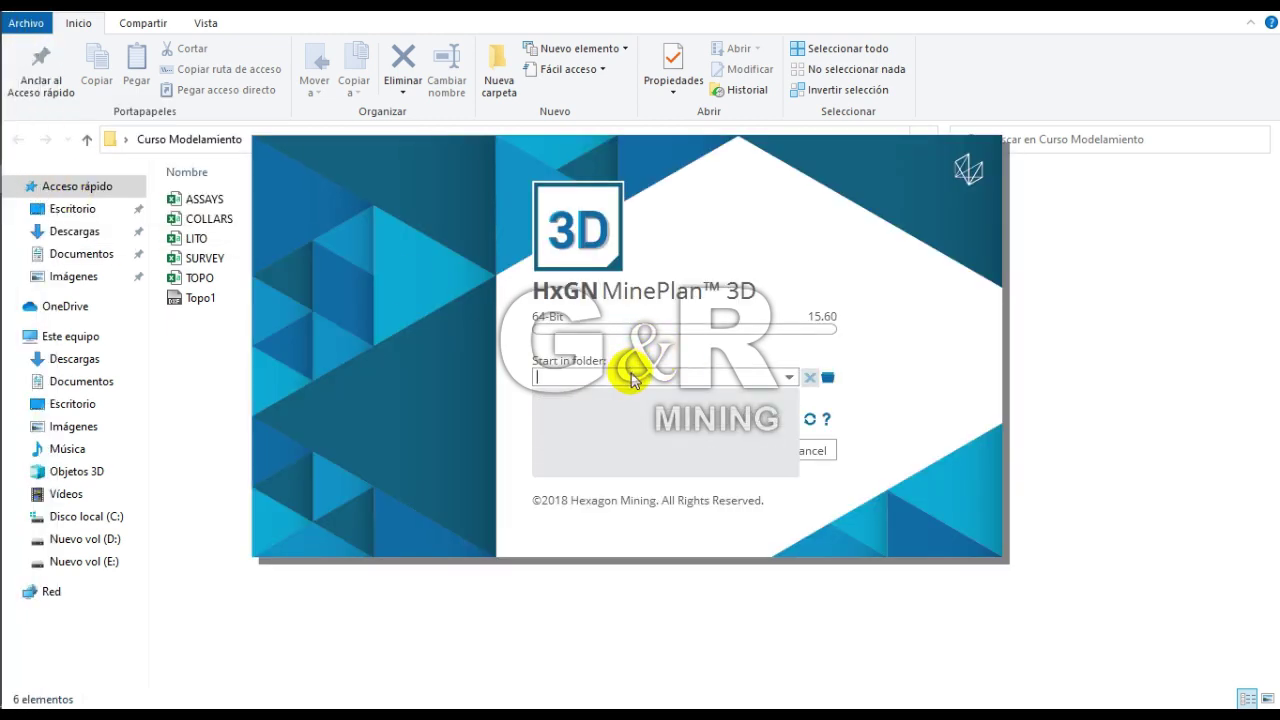
key("ctrl+v")
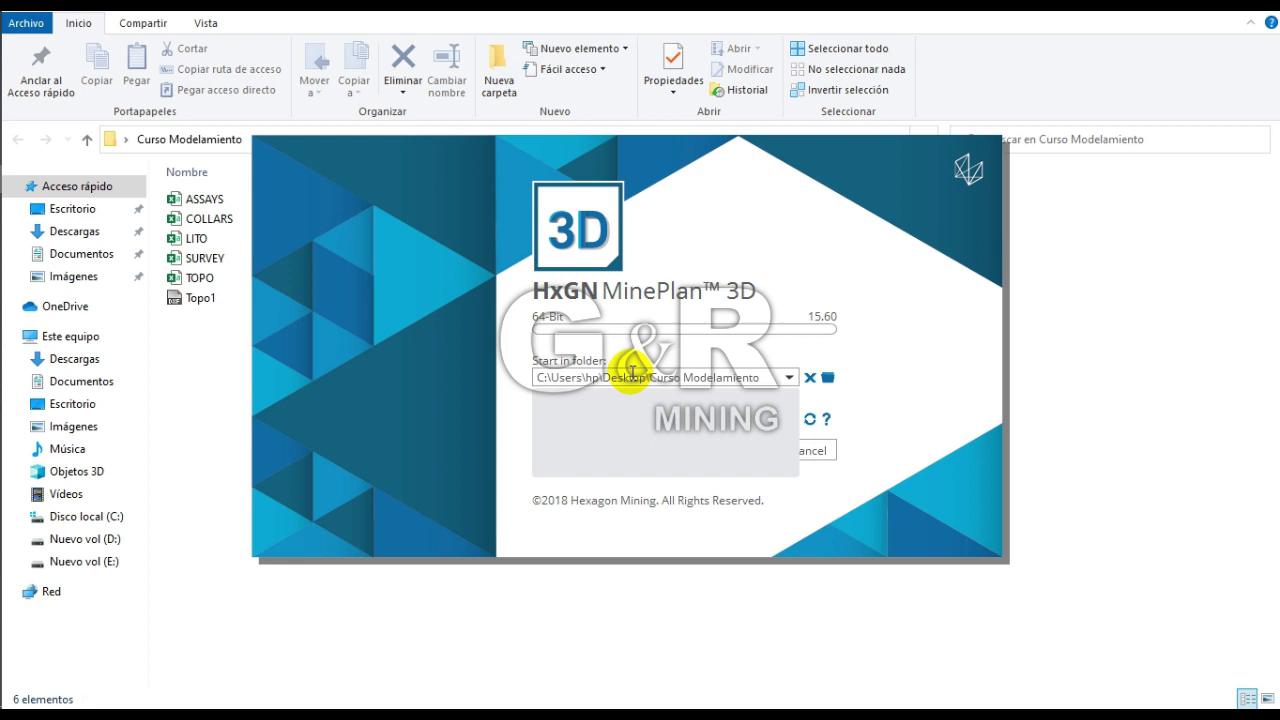
left_click(736, 332)
left_click(750, 450)
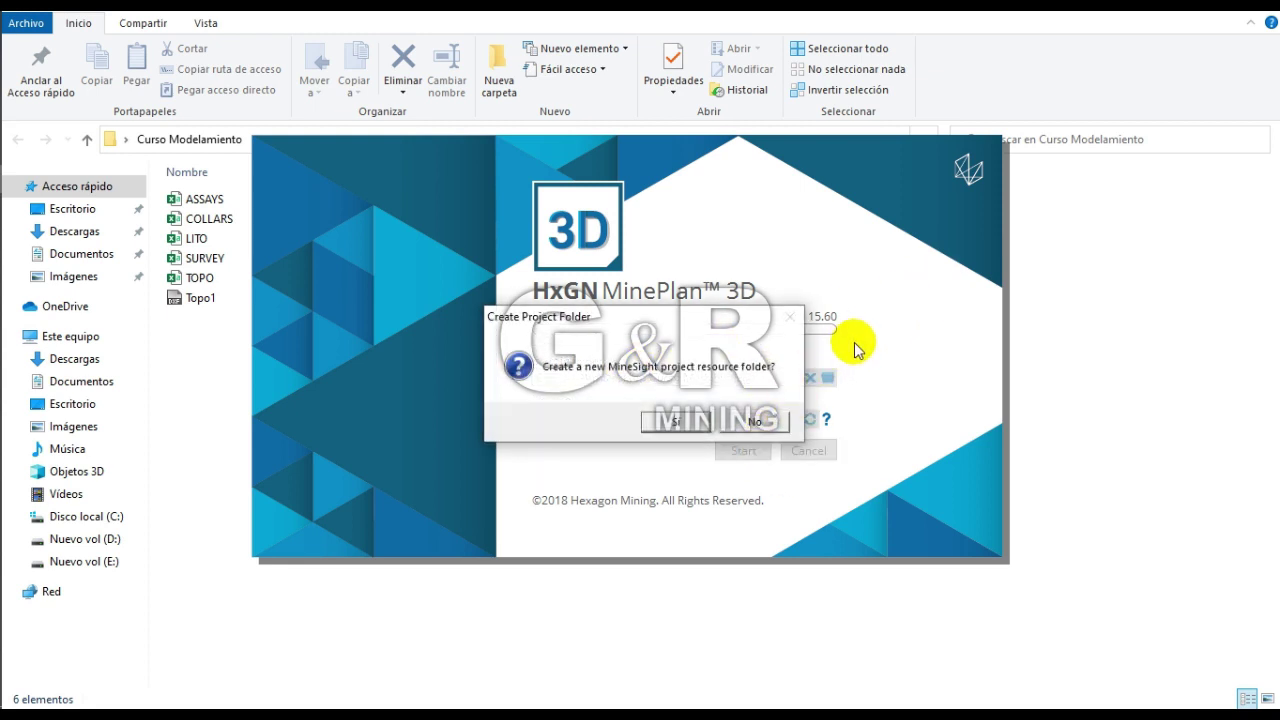
Agree to create a new MineSight project resource folder and let the project load
left_click_drag(737, 322, 679, 326)
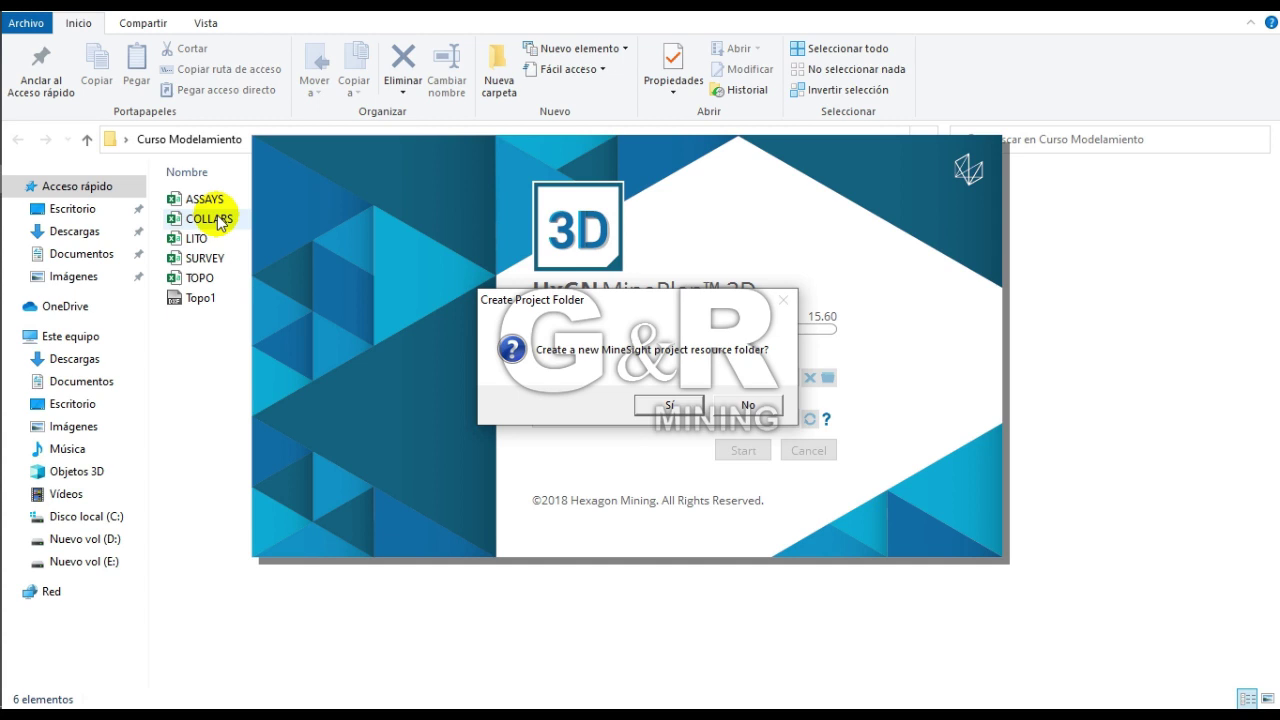
left_click_drag(593, 306, 644, 356)
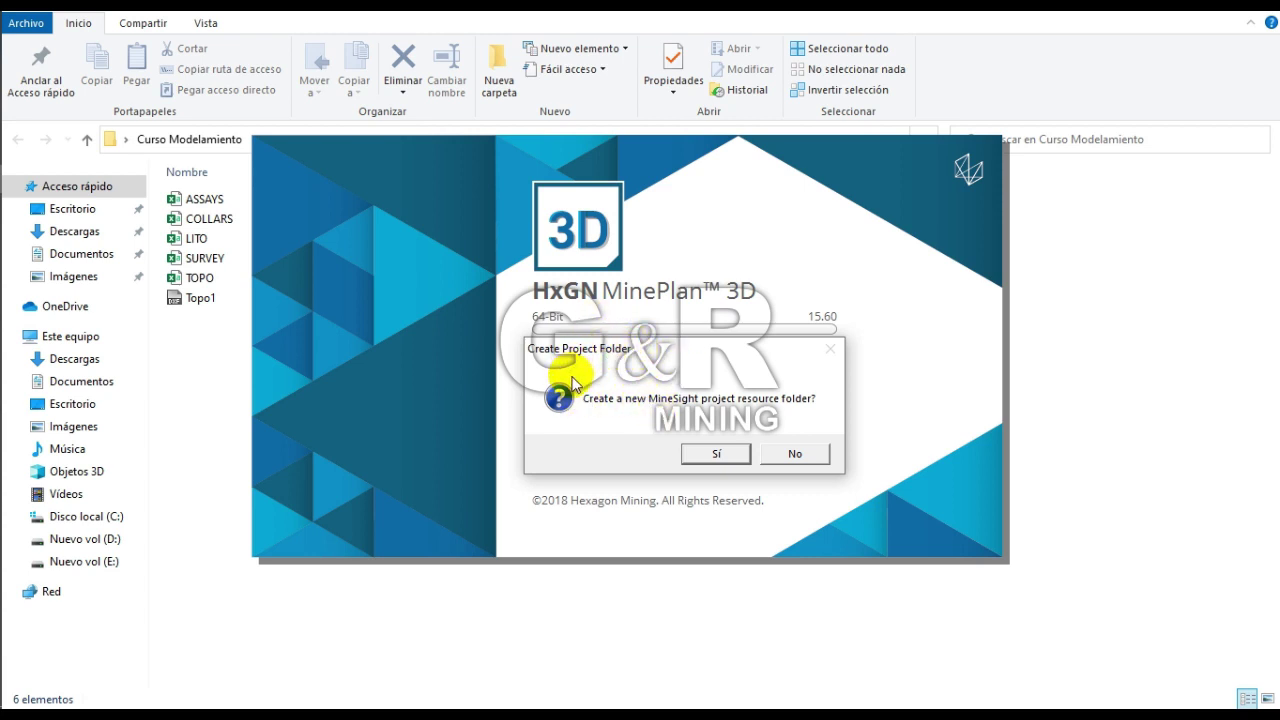
left_click_drag(654, 352, 662, 358)
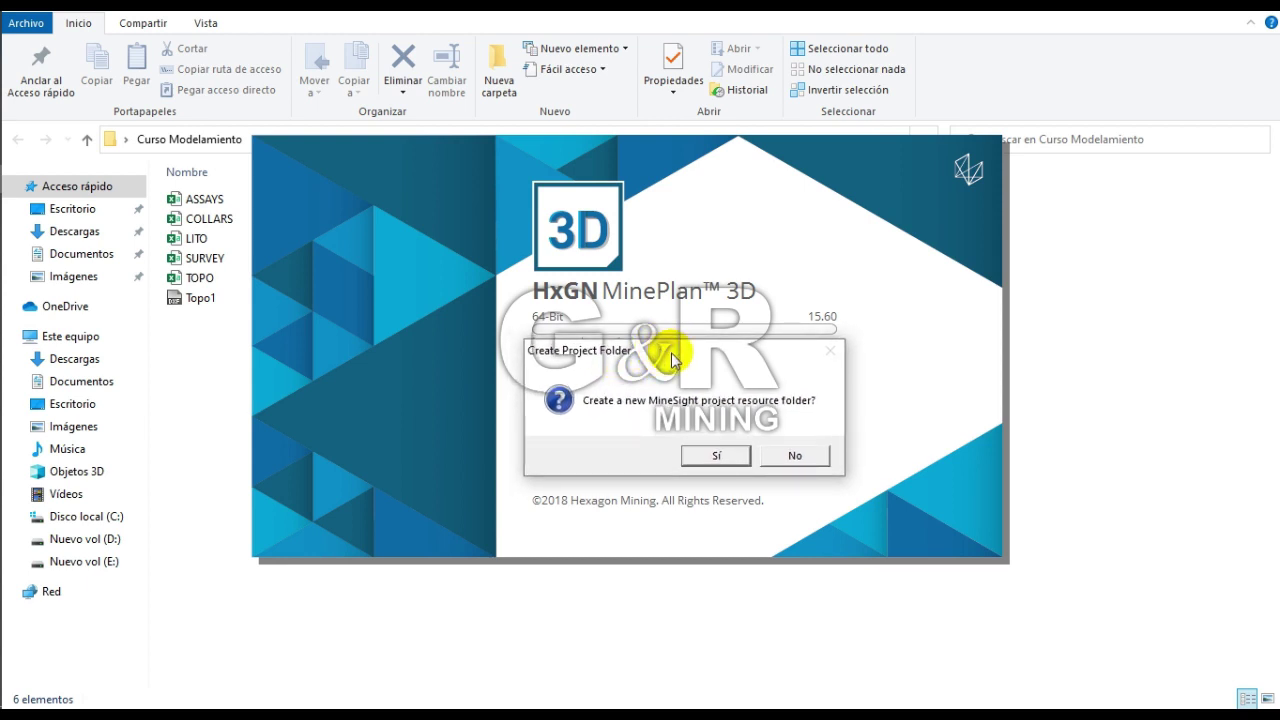
left_click_drag(678, 358, 683, 357)
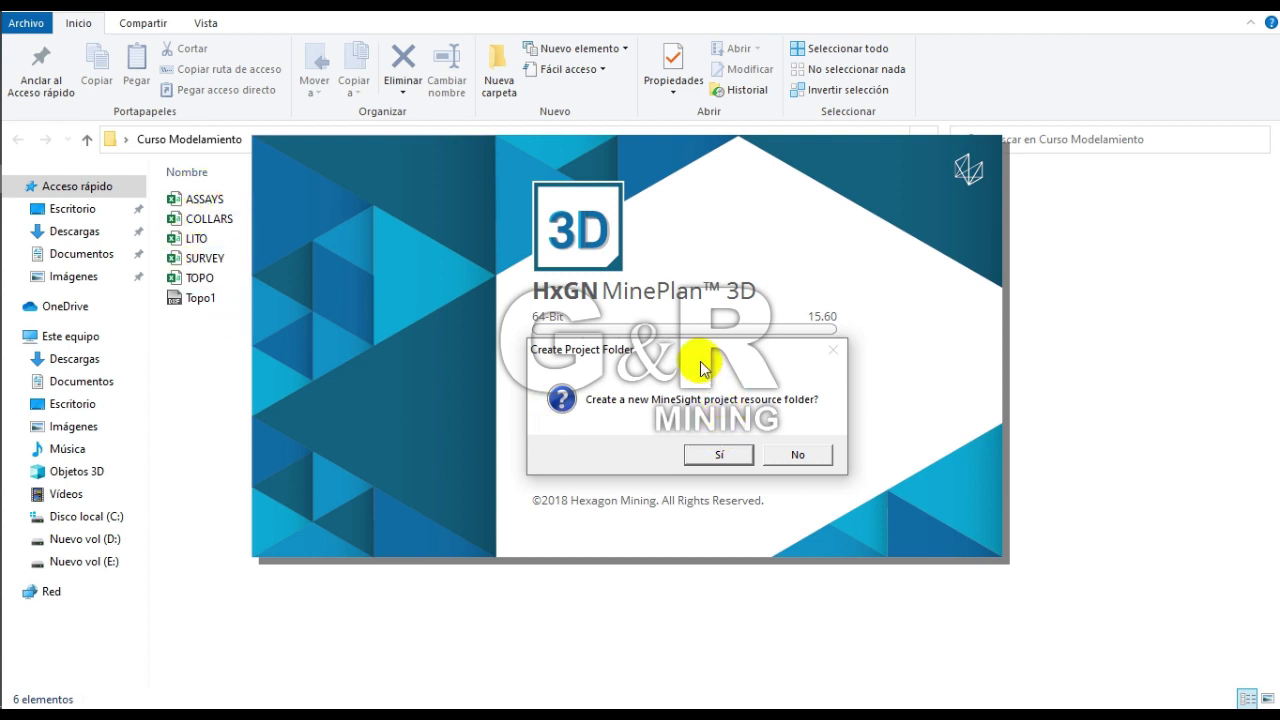
left_click_drag(697, 352, 698, 353)
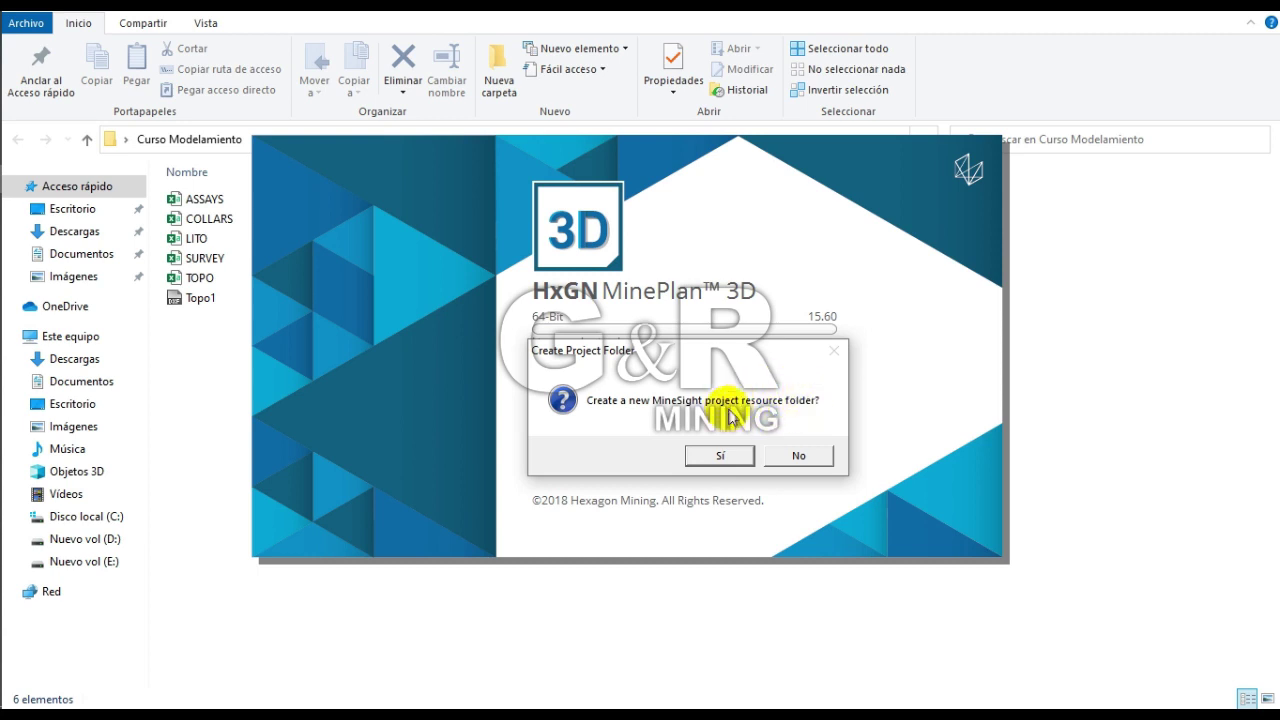
left_click(722, 456)
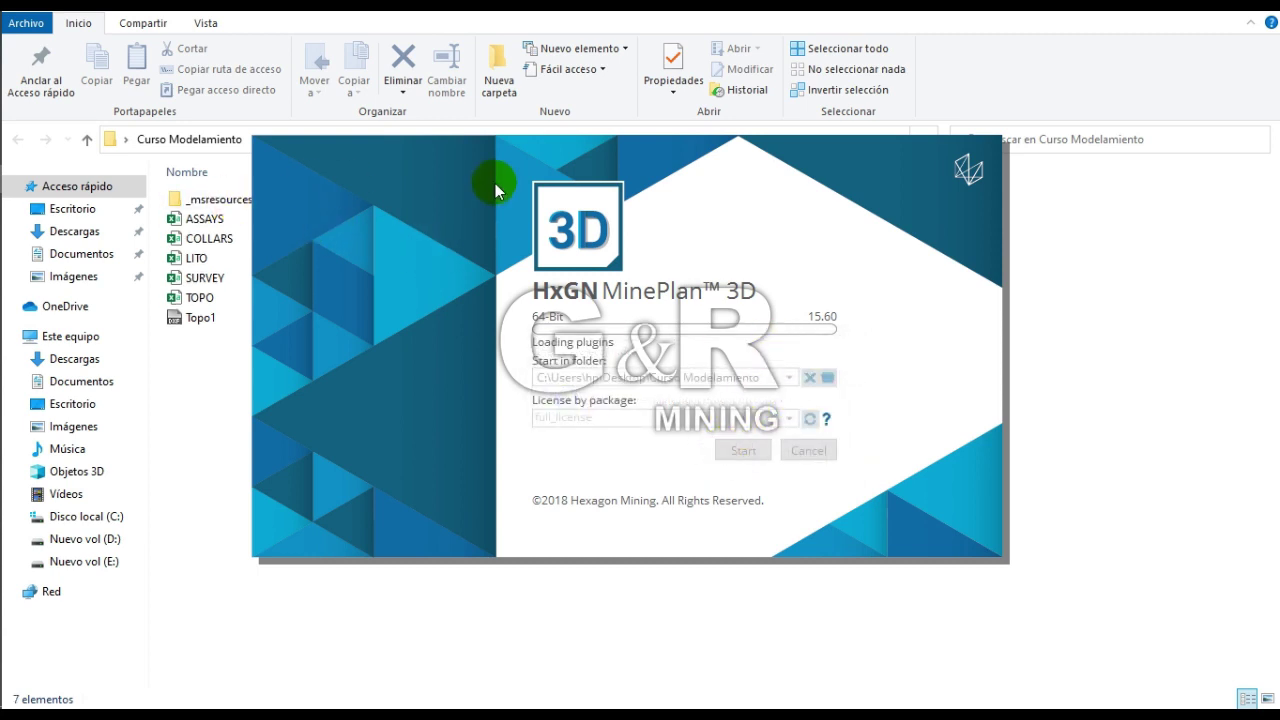
left_click_drag(523, 184, 614, 186)
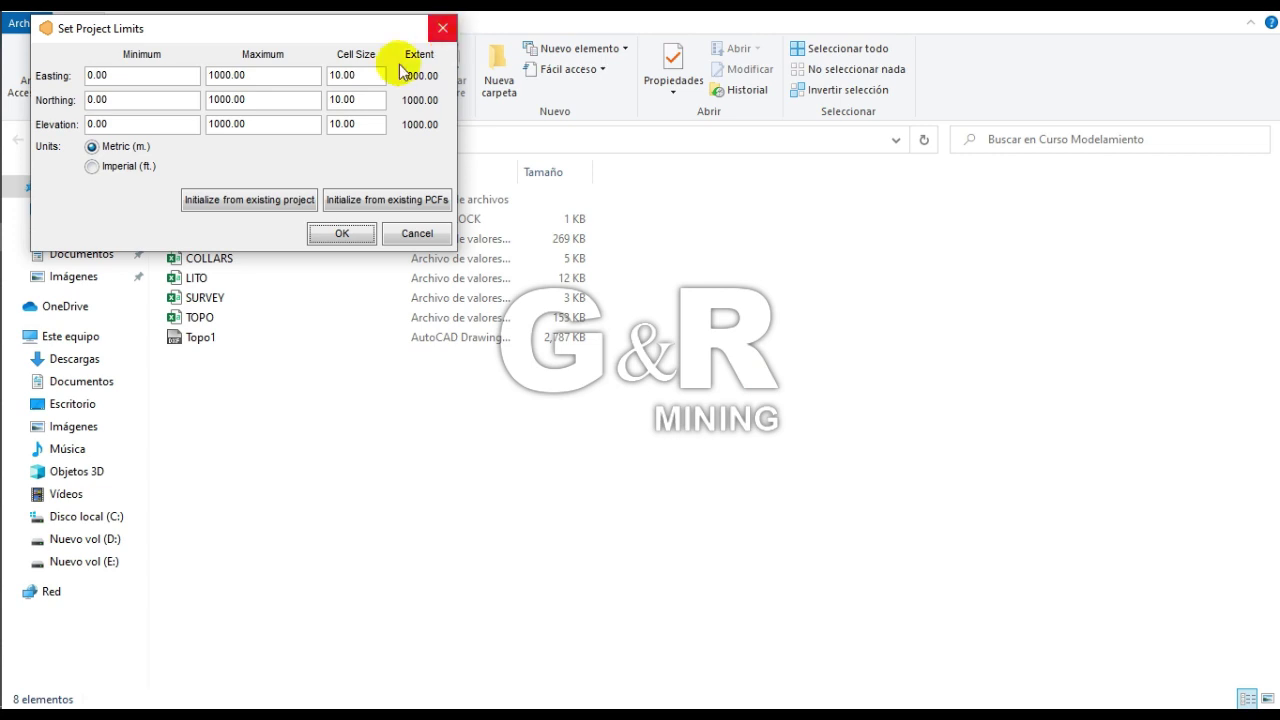
Bring up the COLLARS workbook maximized behind the Set Project Limits dialog and place the dialog clear of the coordinate columns
left_click_drag(243, 37, 439, 79)
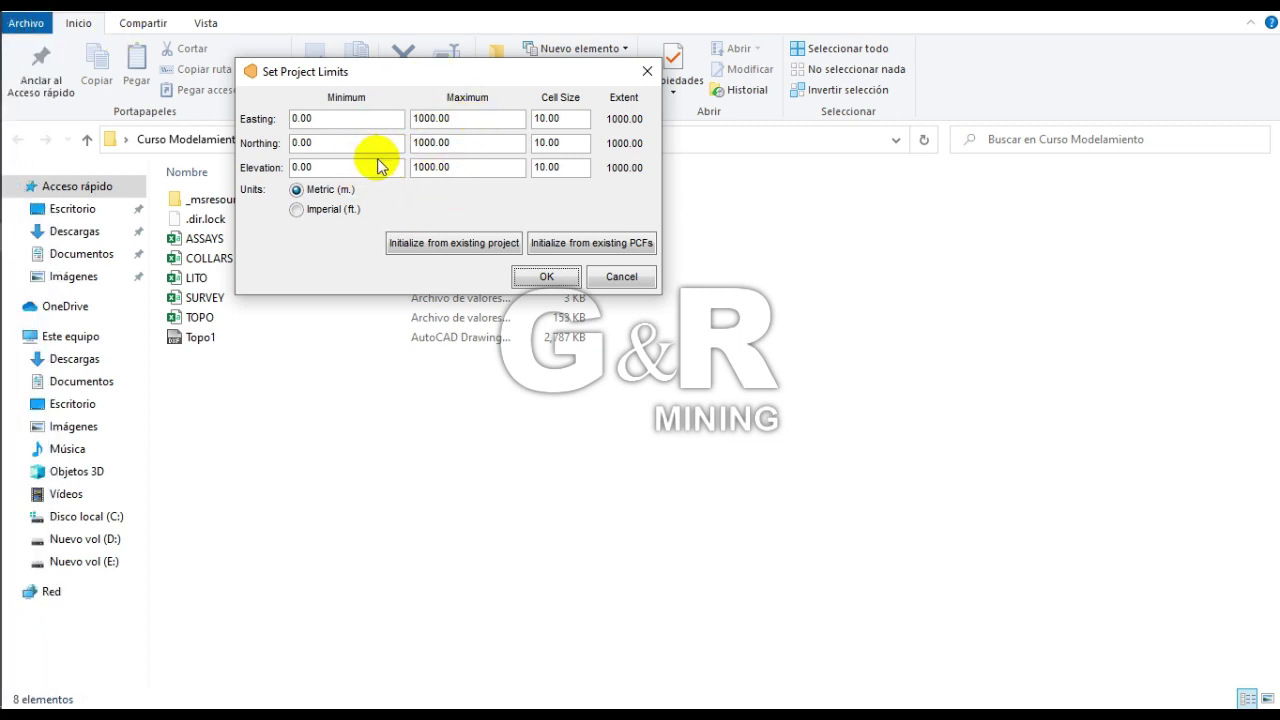
mouse_move(17, 157)
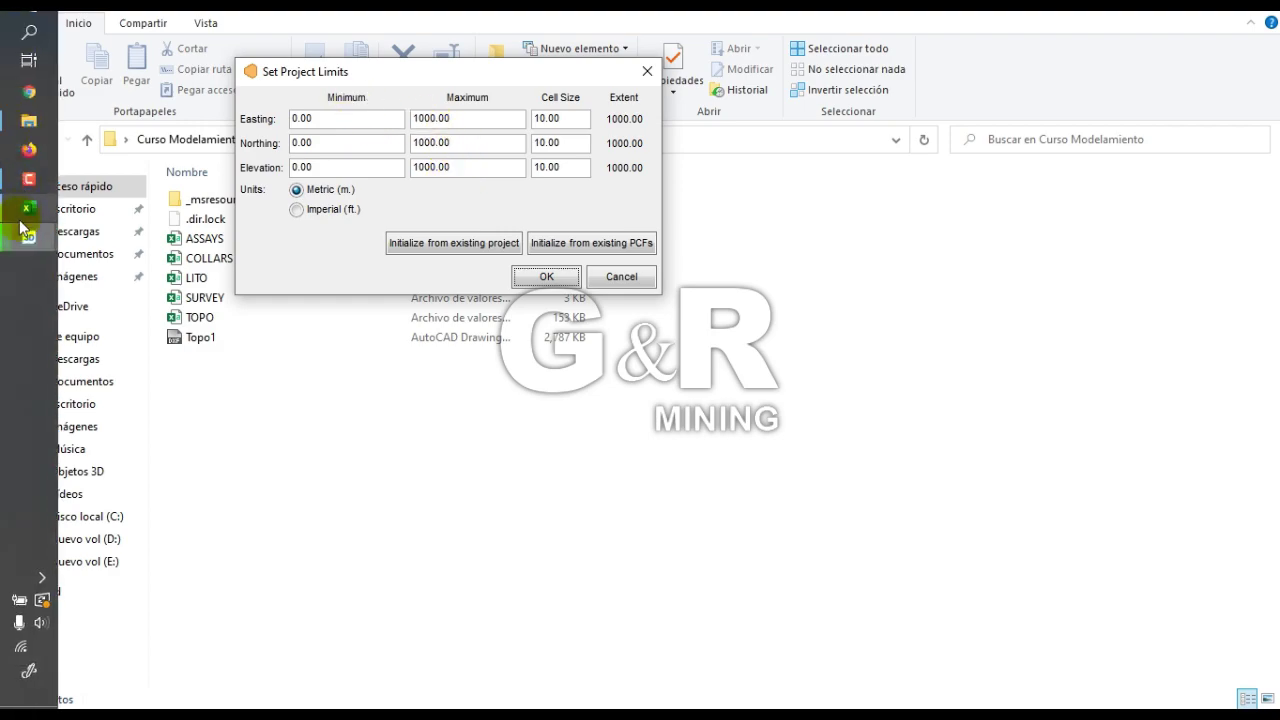
mouse_move(28, 215)
left_click(137, 214)
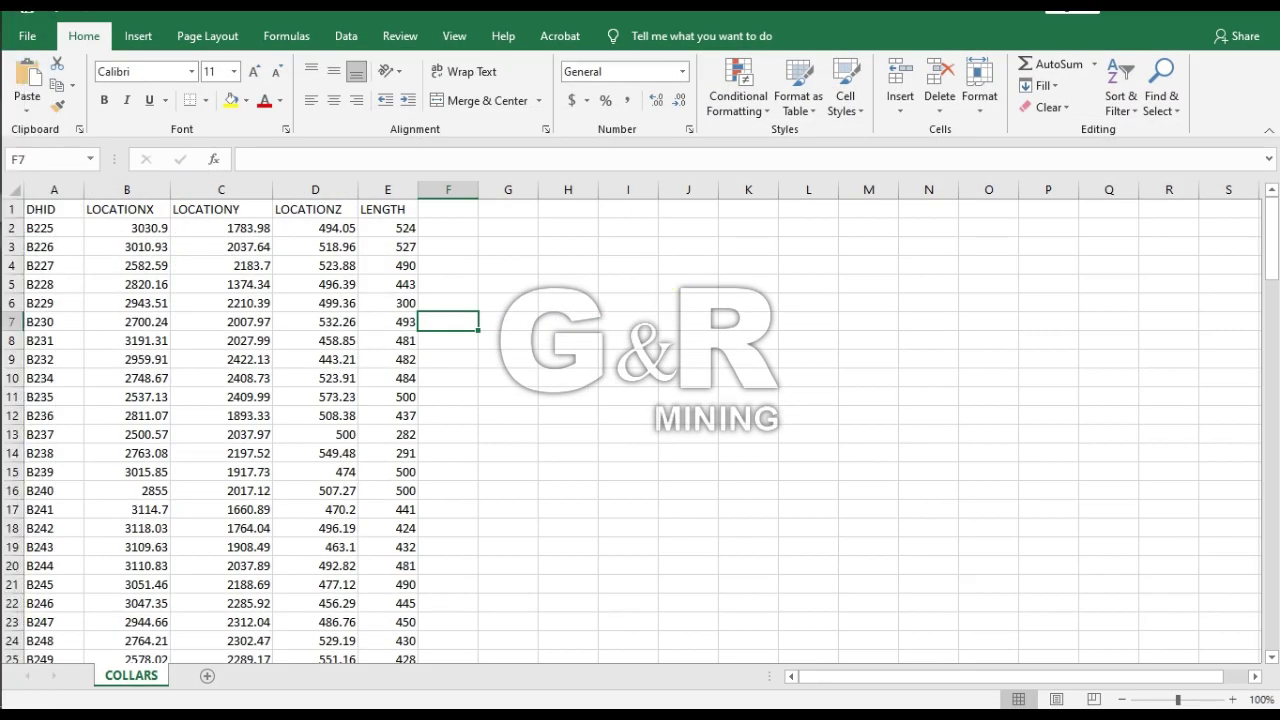
left_click_drag(700, 15, 641, 22)
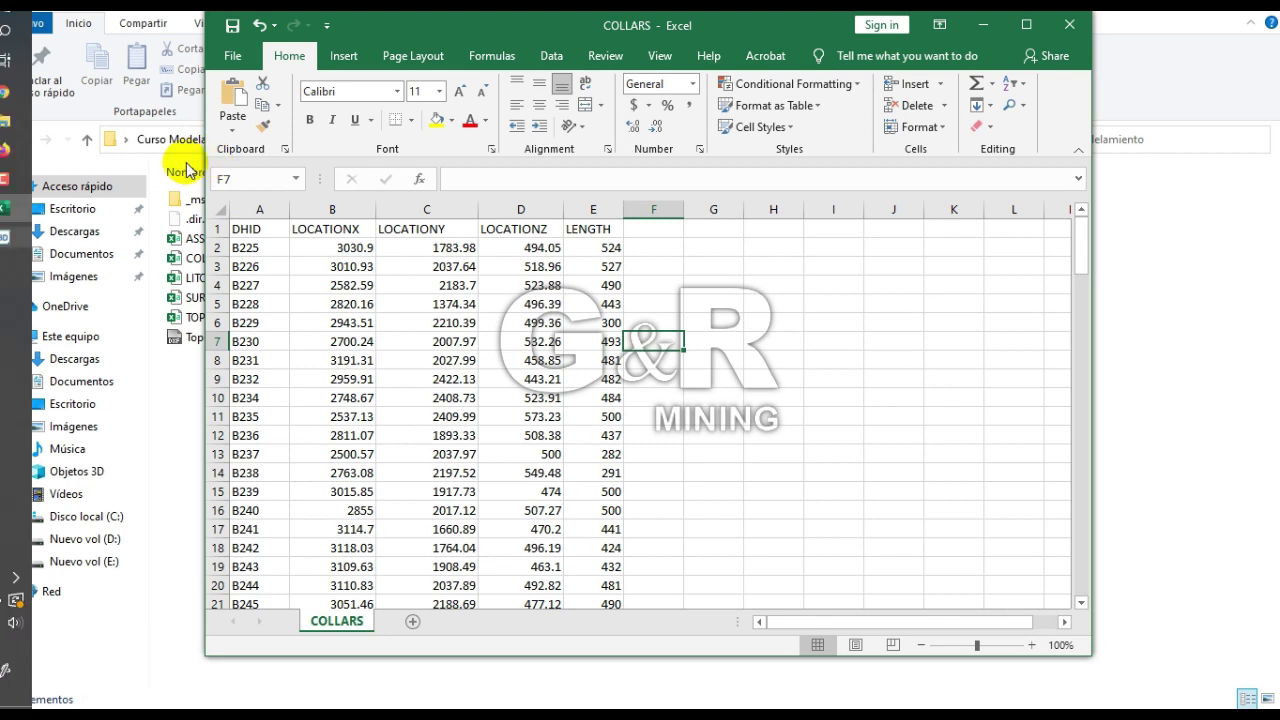
left_click(1018, 32)
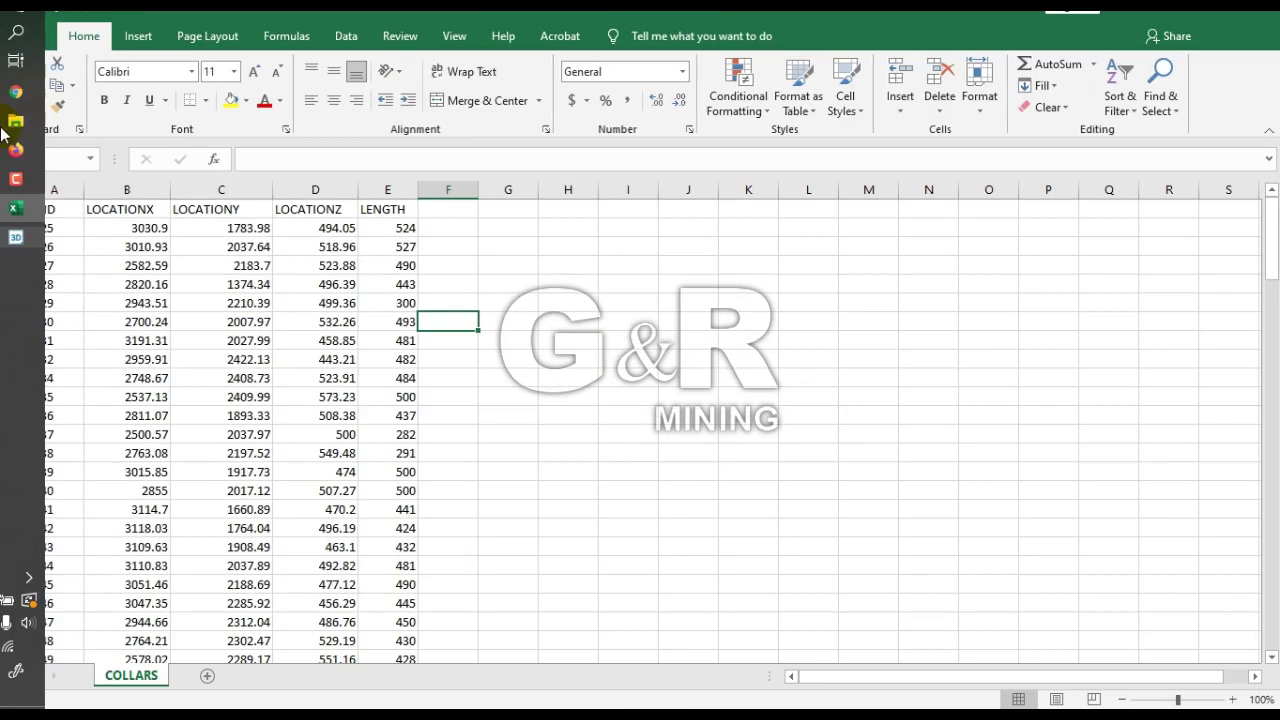
mouse_move(29, 237)
left_click(133, 285)
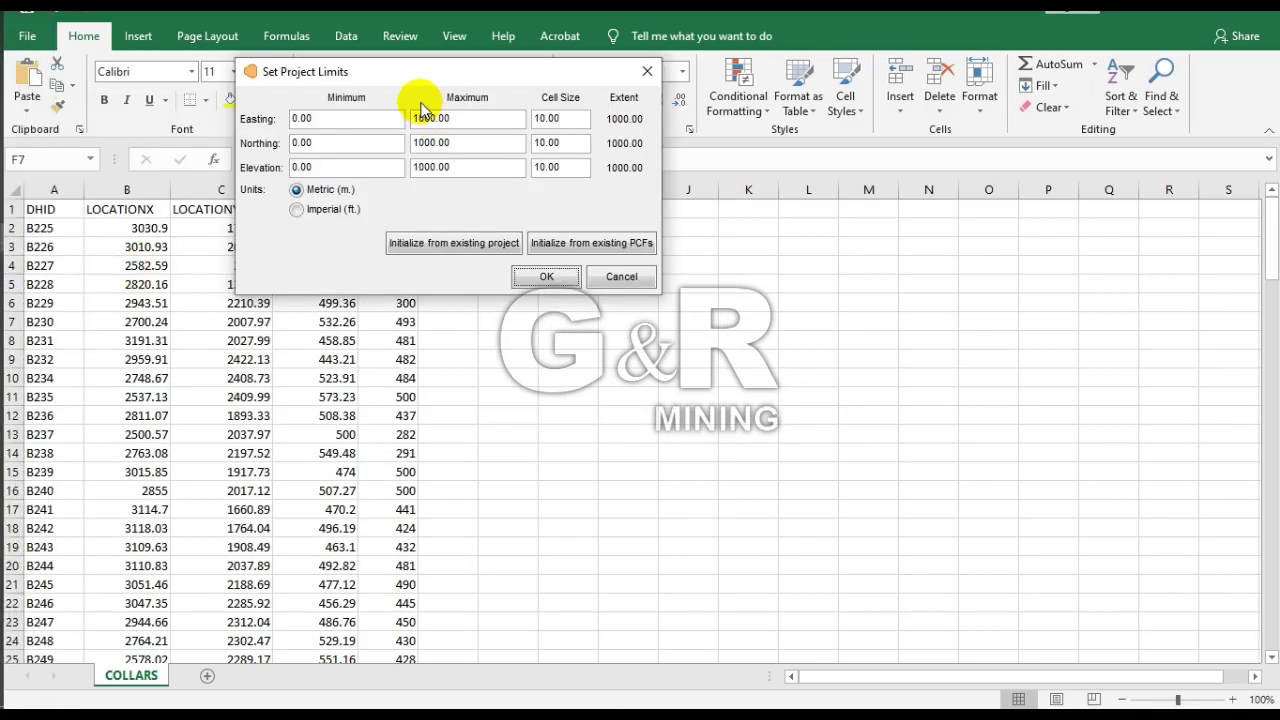
left_click_drag(424, 71, 719, 102)
Check the range of the LOCATIONX column, and set the project's Easting limits to a minimum of 2000 and a maximum of 3500
left_click(150, 176)
left_click(138, 184)
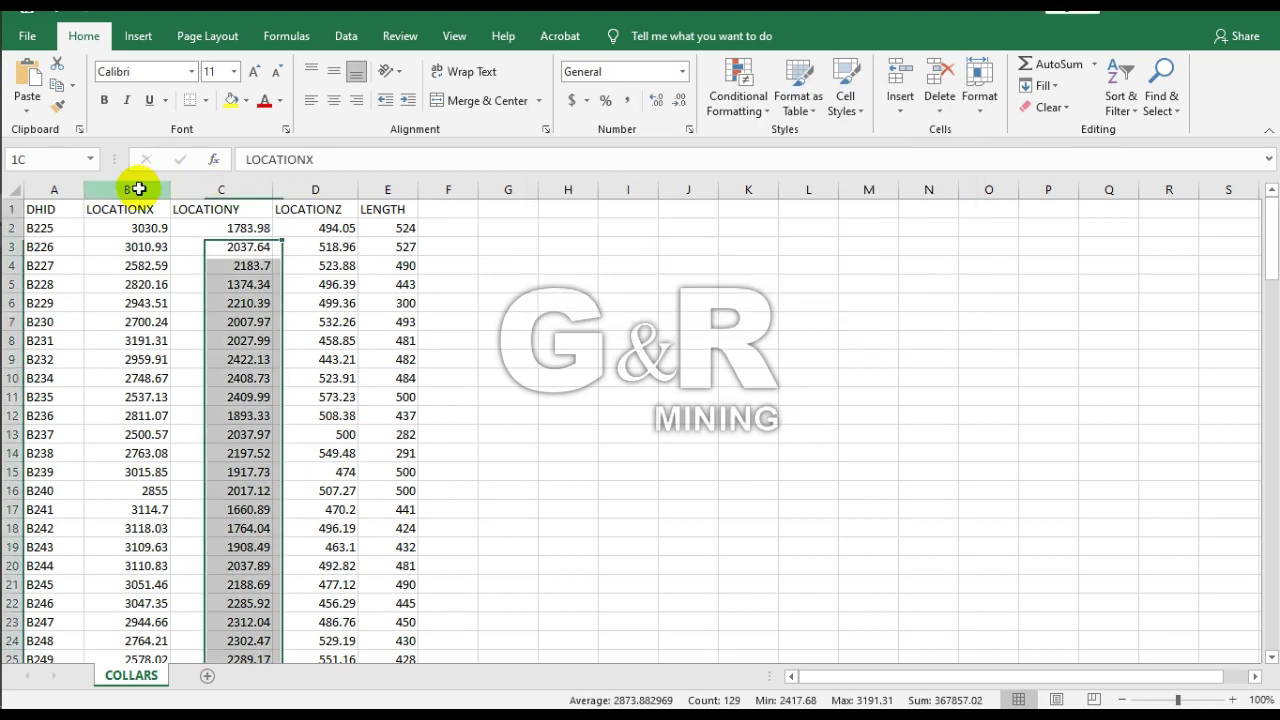
mouse_move(43, 246)
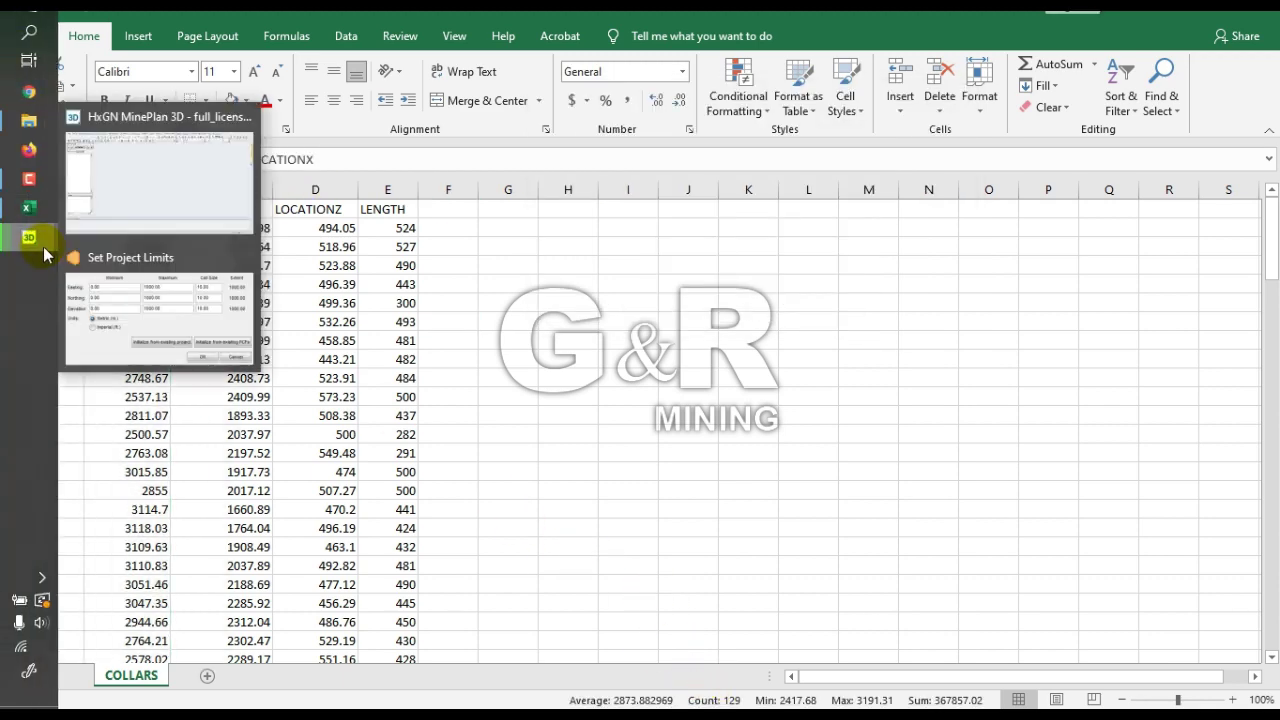
left_click(137, 280)
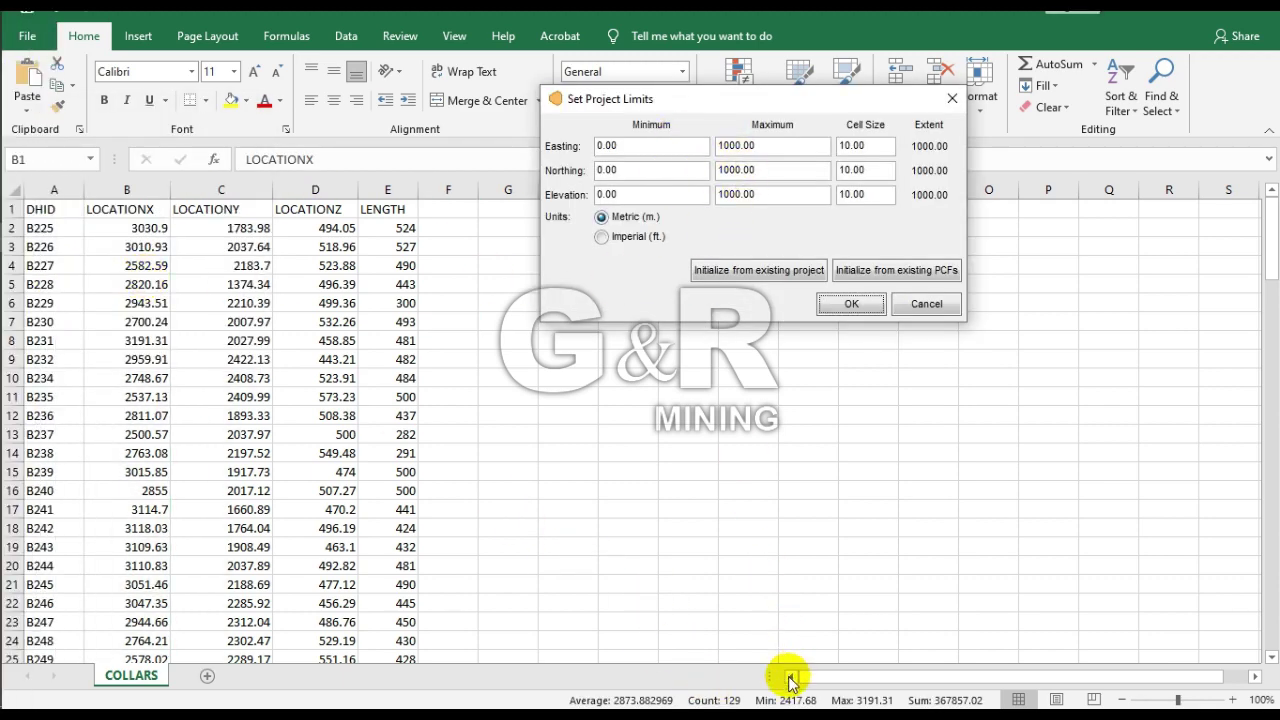
left_click_drag(620, 147, 592, 150)
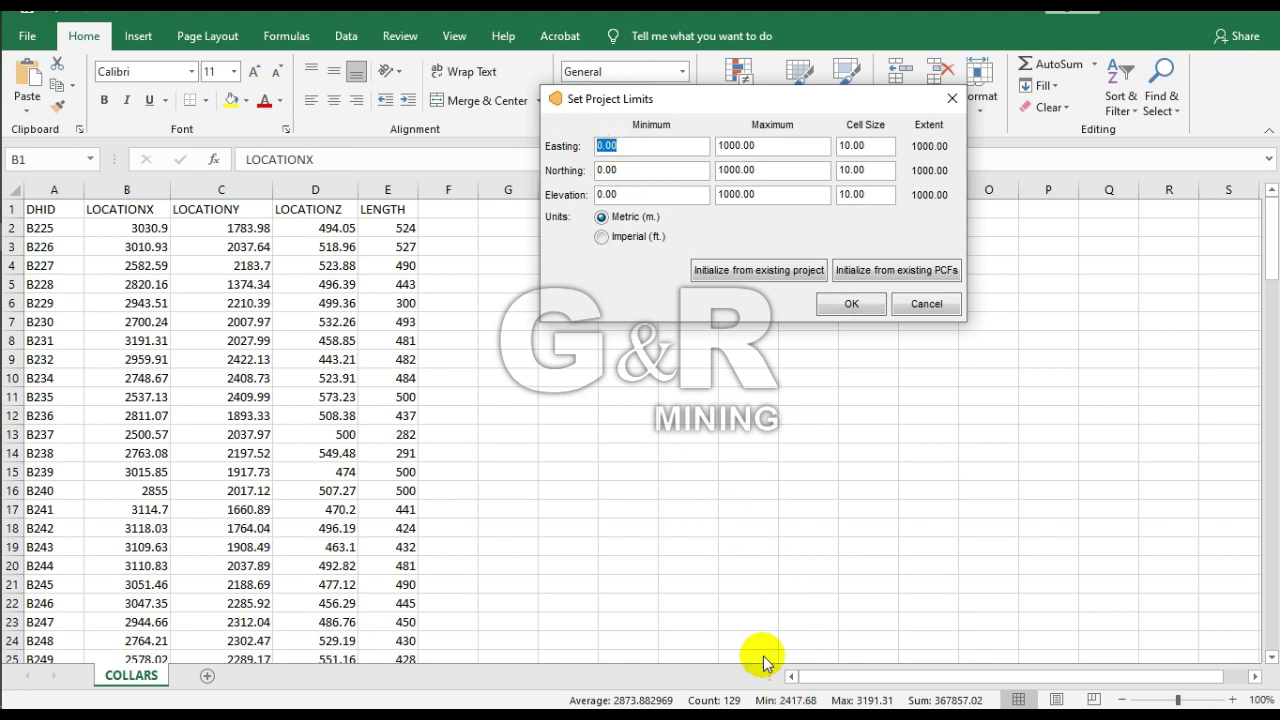
left_click(130, 189)
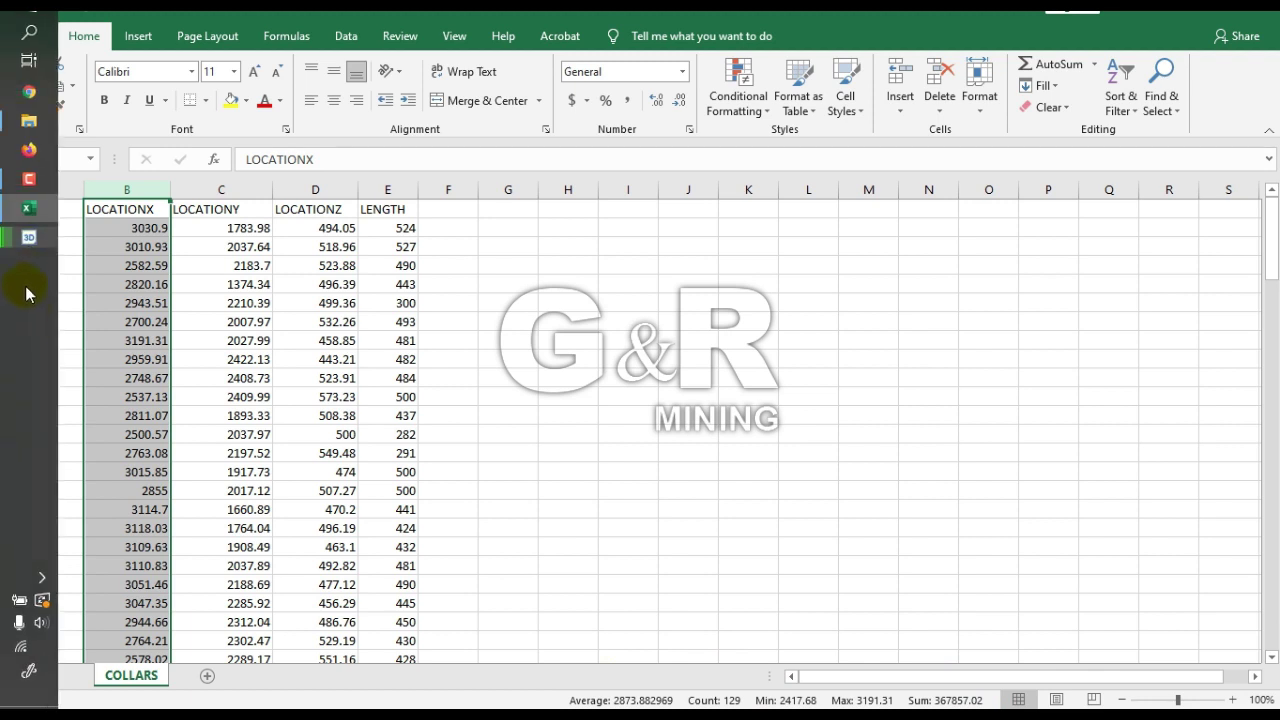
mouse_move(33, 217)
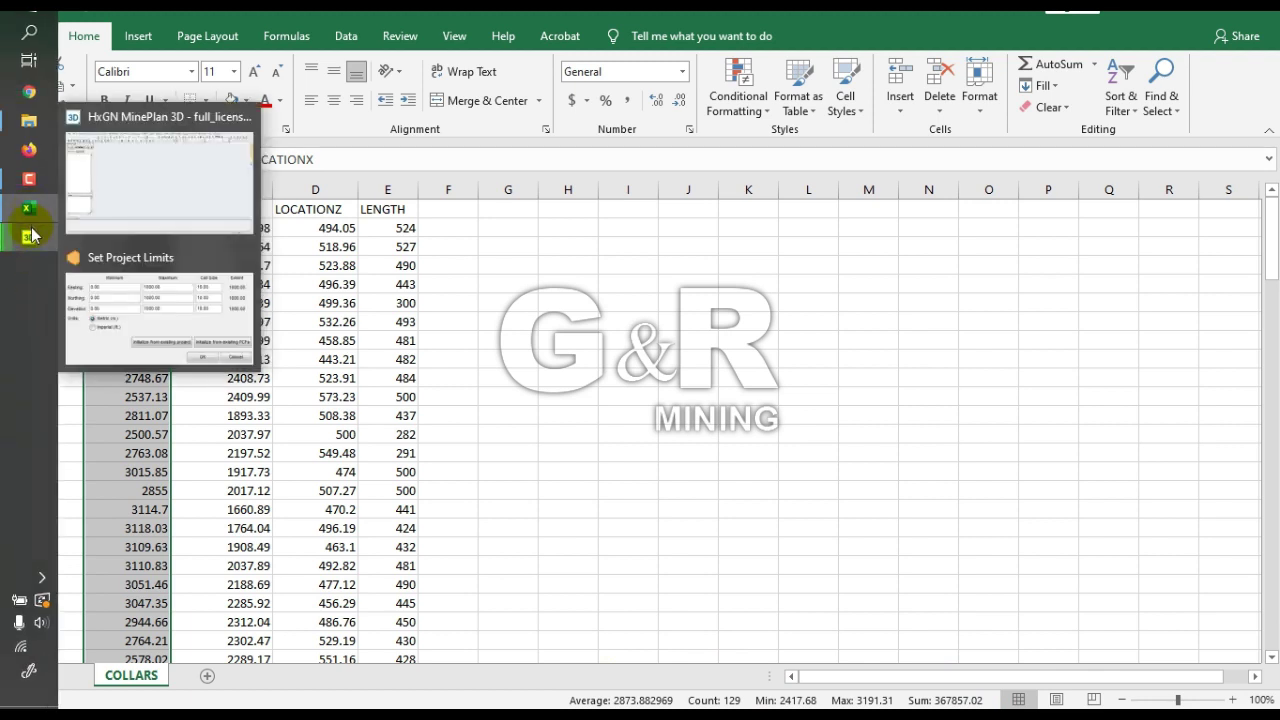
left_click(194, 290)
double_click(604, 145)
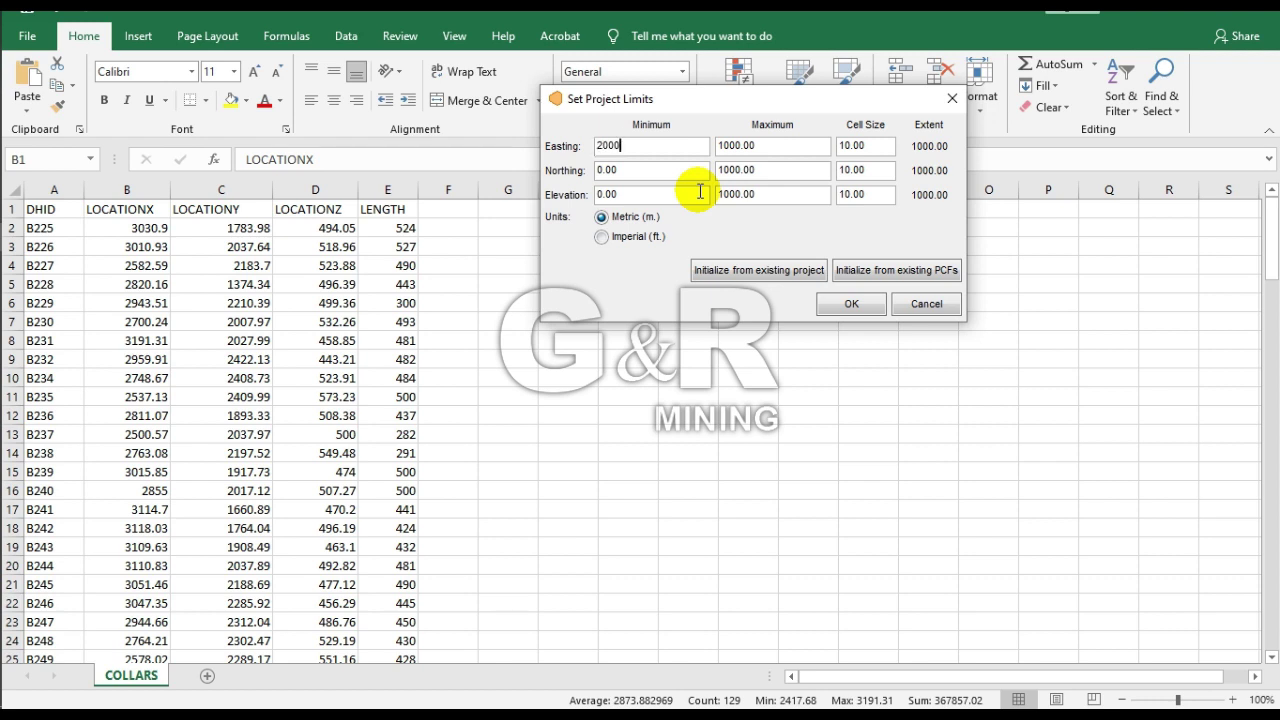
type("2000")
double_click(718, 145)
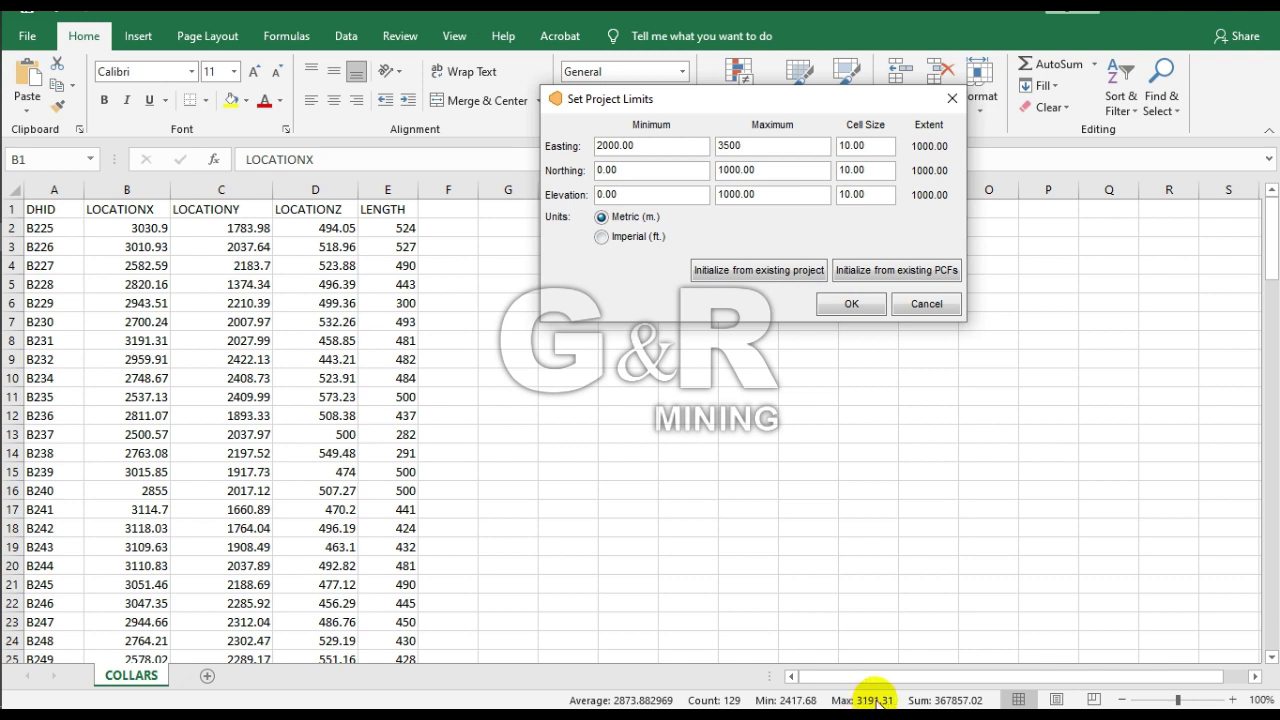
Examine the cell size setting of the Easting row in the project limits
double_click(860, 146)
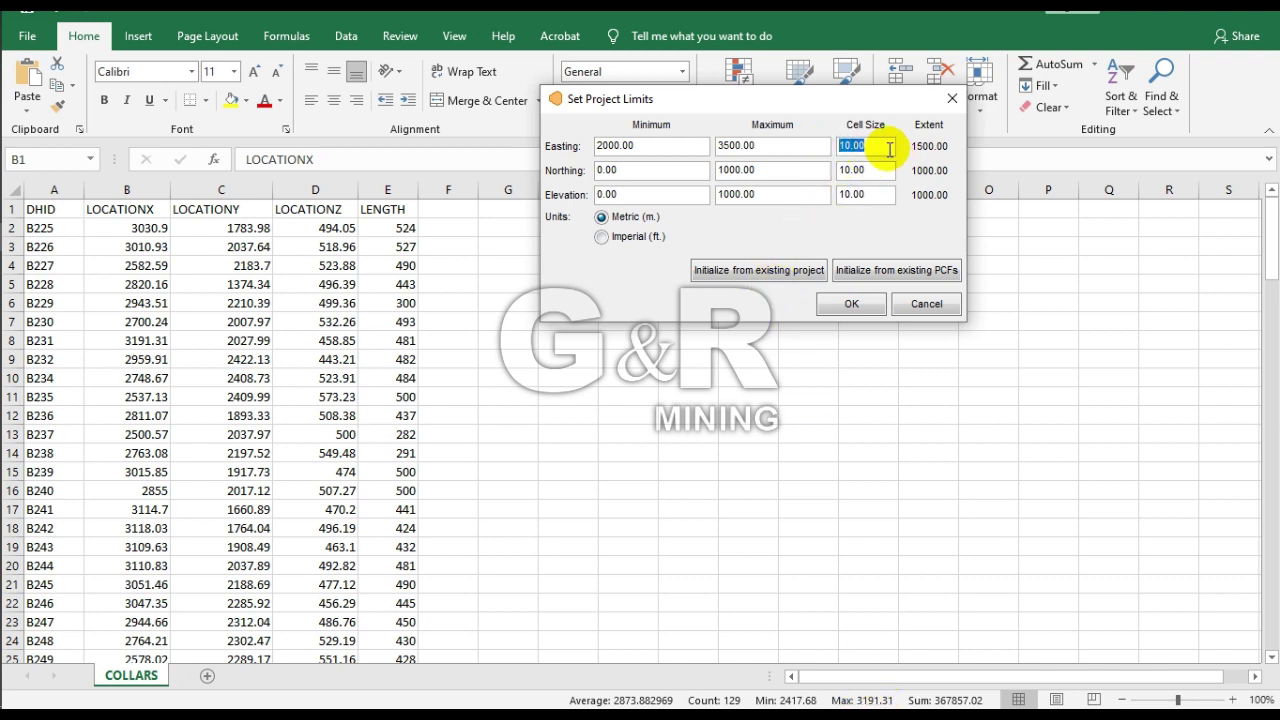
left_click_drag(879, 148, 843, 139)
left_click(871, 146)
left_click(841, 150)
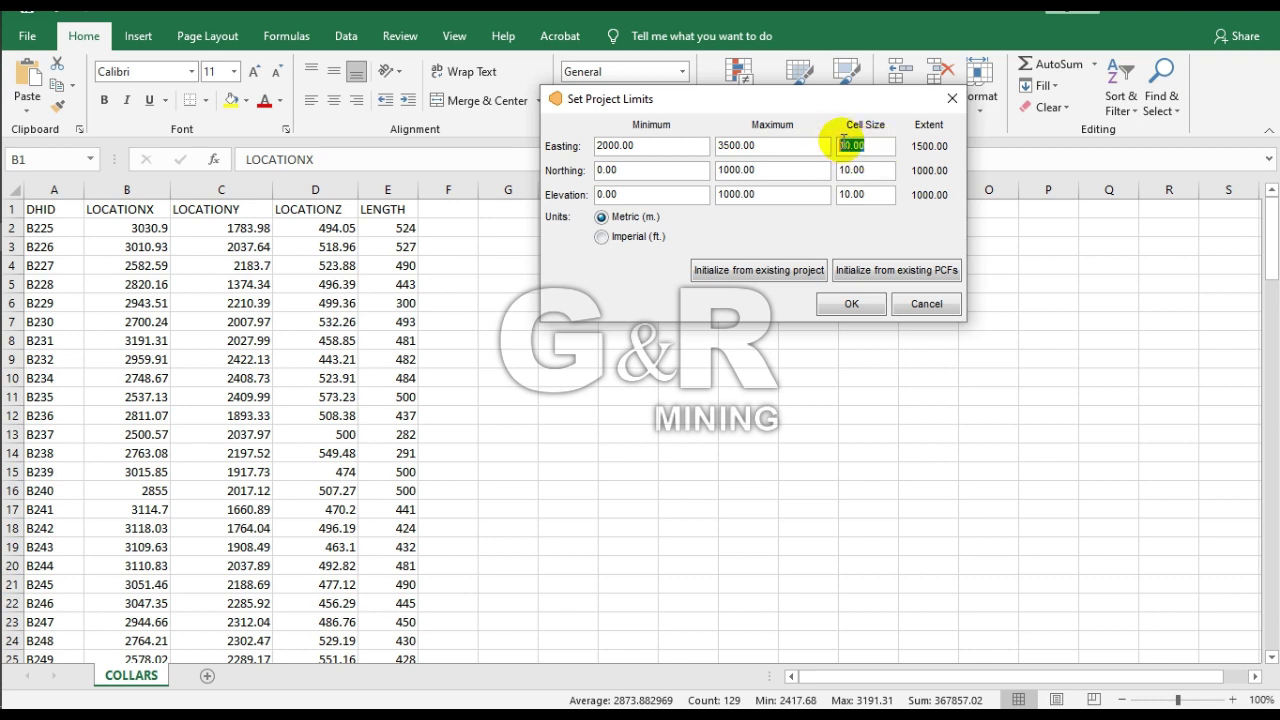
double_click(866, 146)
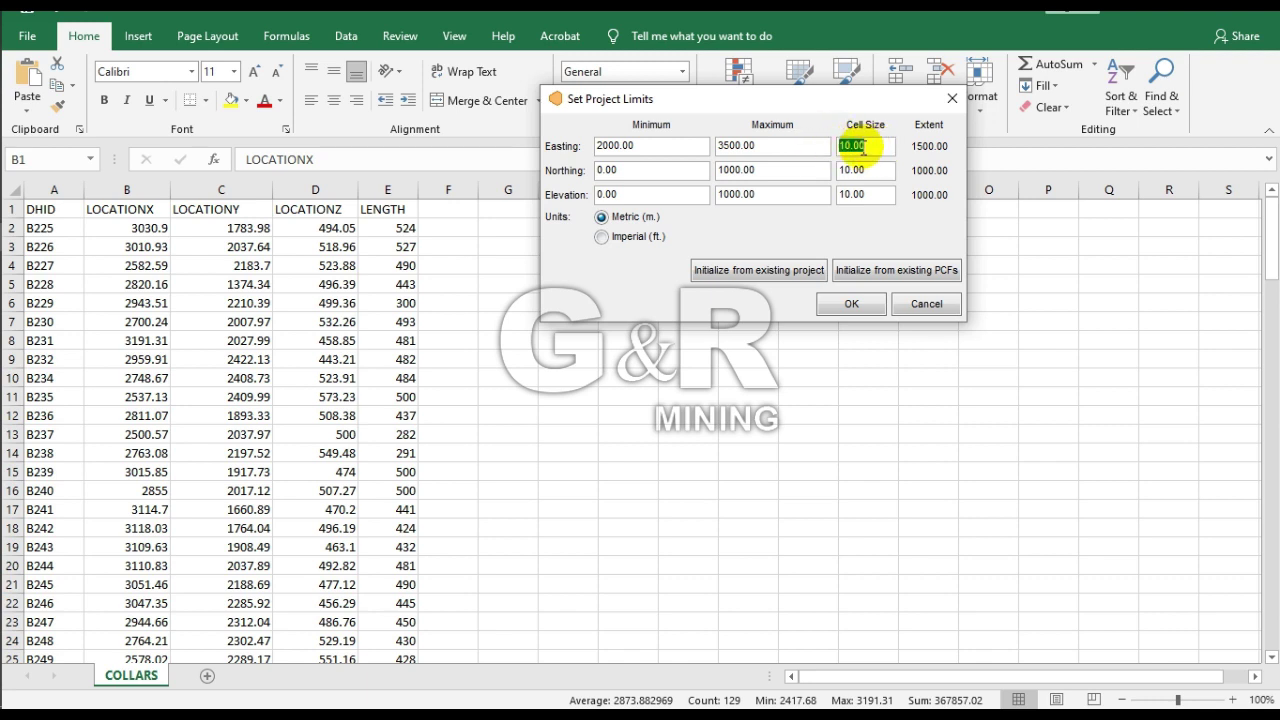
Check the range of the LOCATIONY column, and set the project's Northing limits to a minimum of 900 and a maximum of 2800
left_click_drag(634, 168, 596, 168)
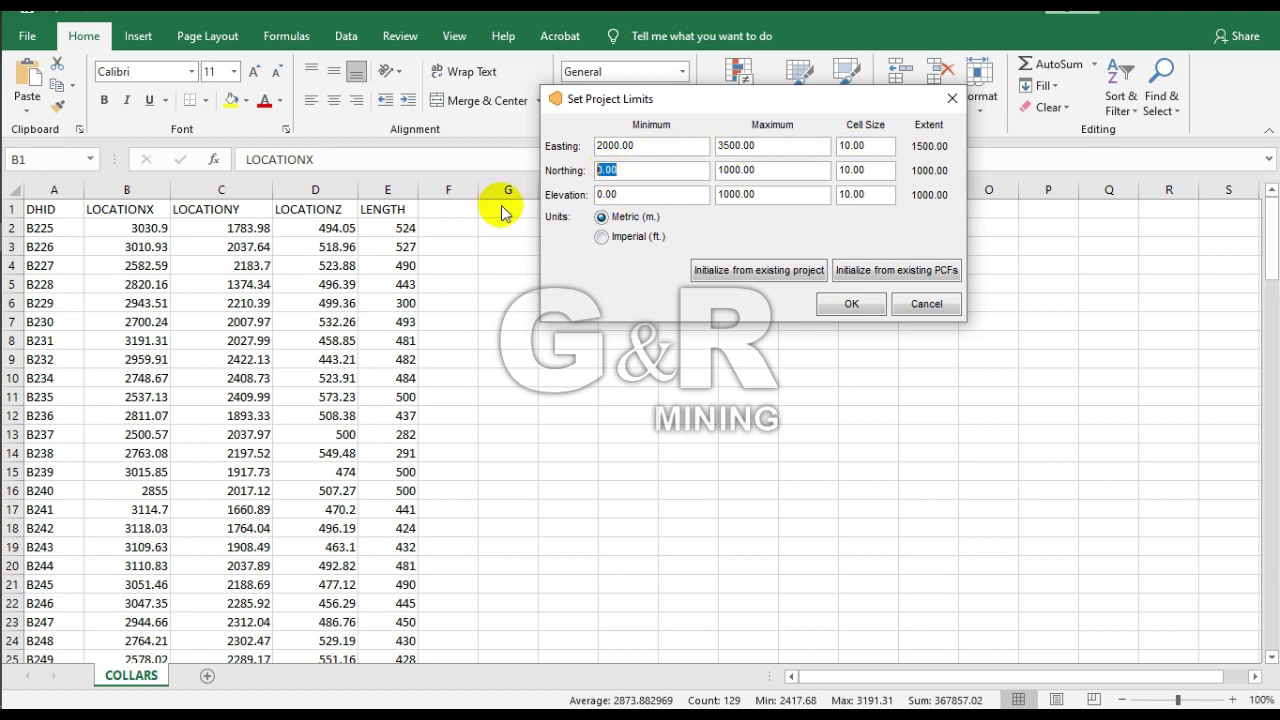
left_click(229, 182)
left_click(219, 189)
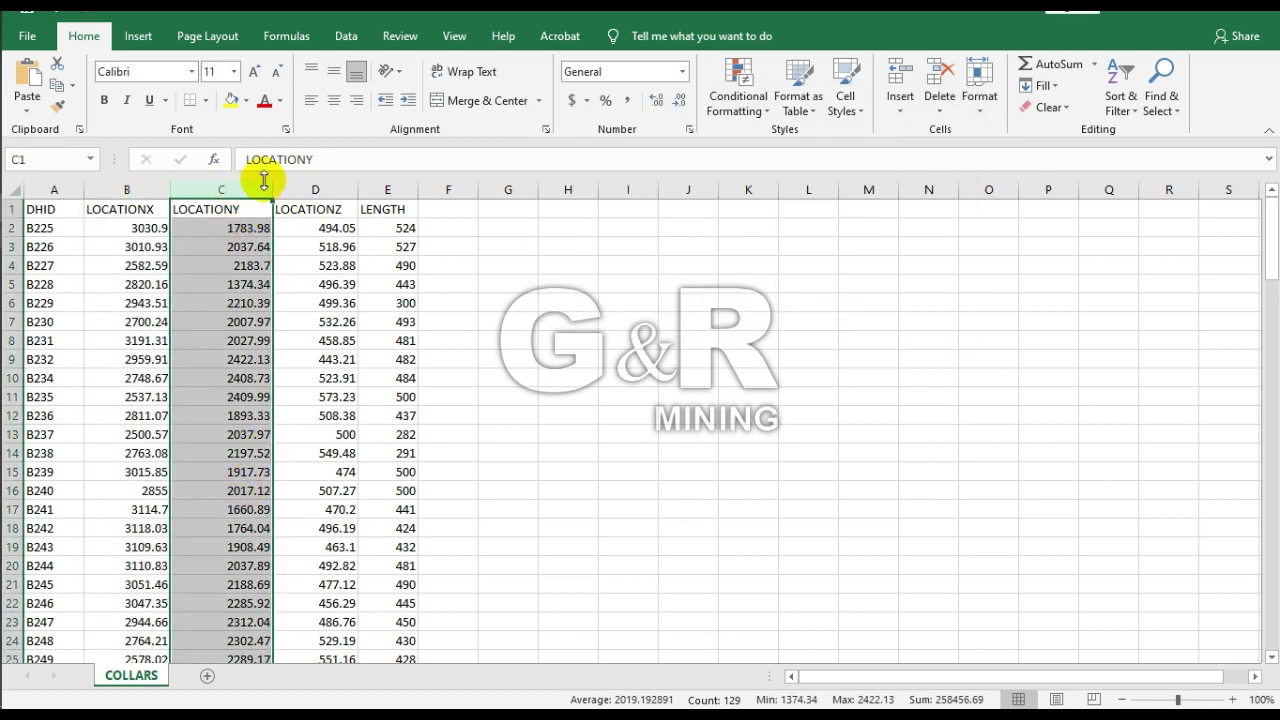
mouse_move(43, 290)
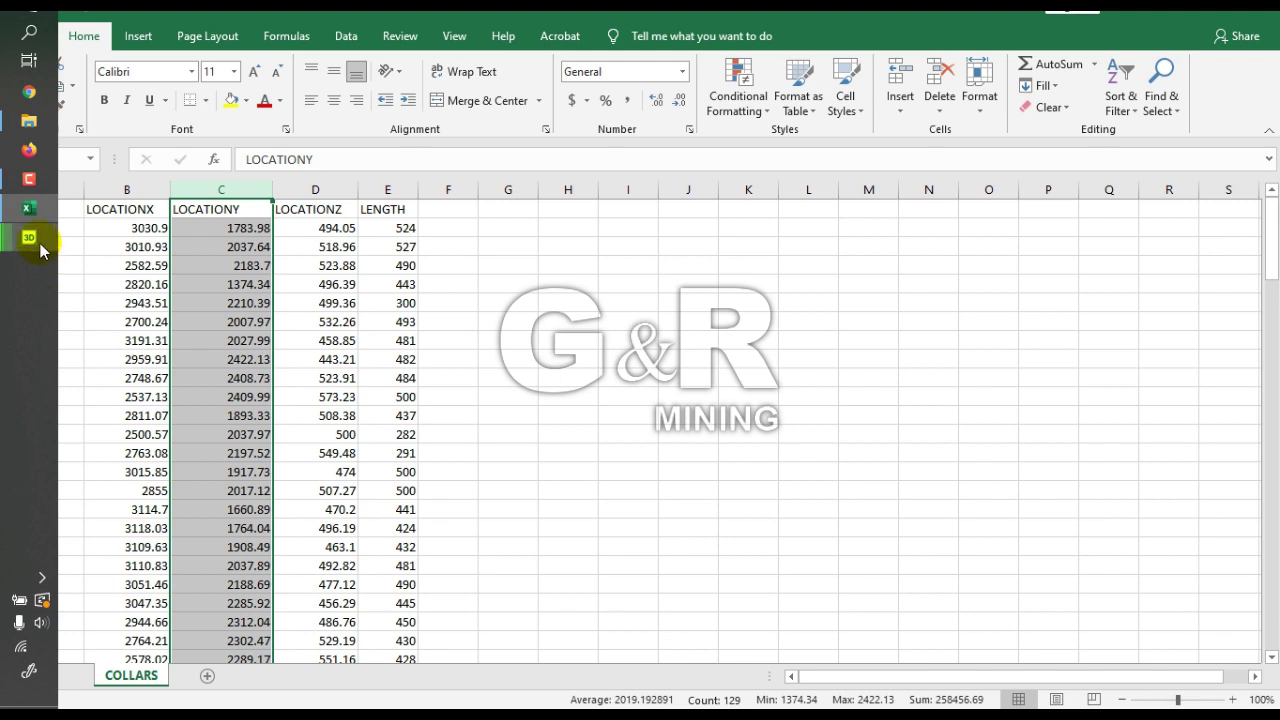
mouse_move(40, 243)
left_click(129, 318)
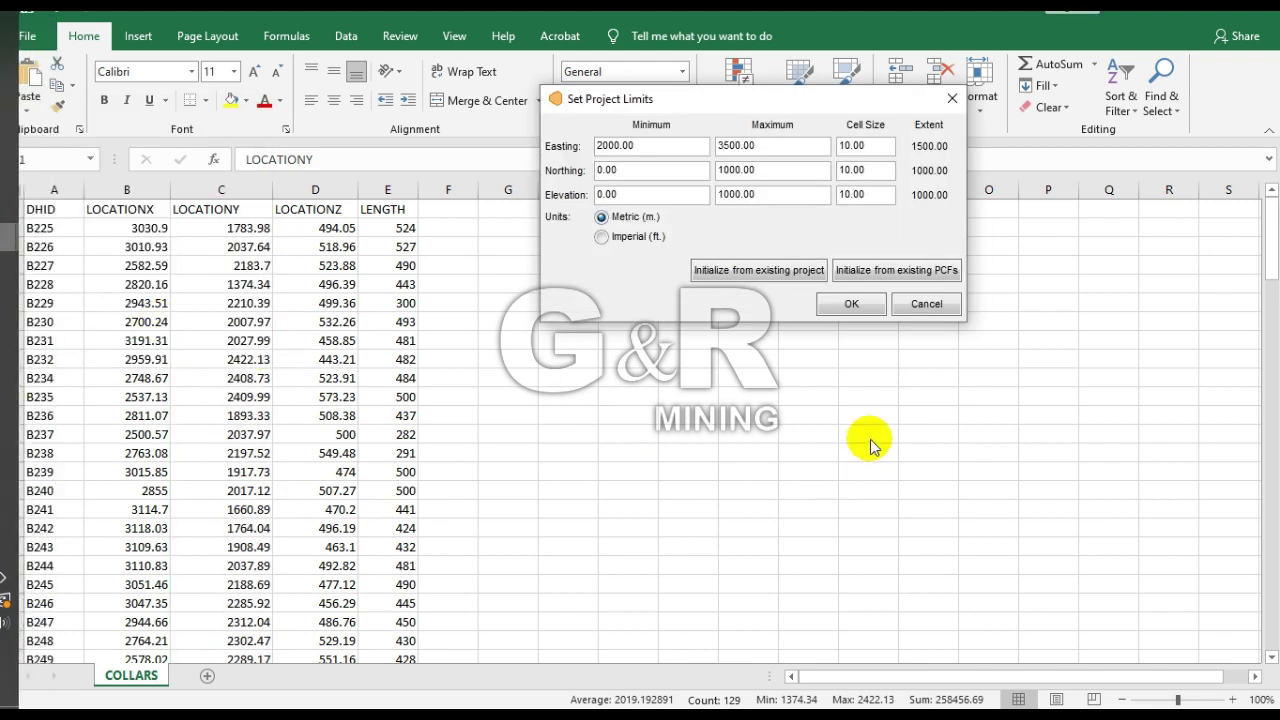
left_click(668, 171)
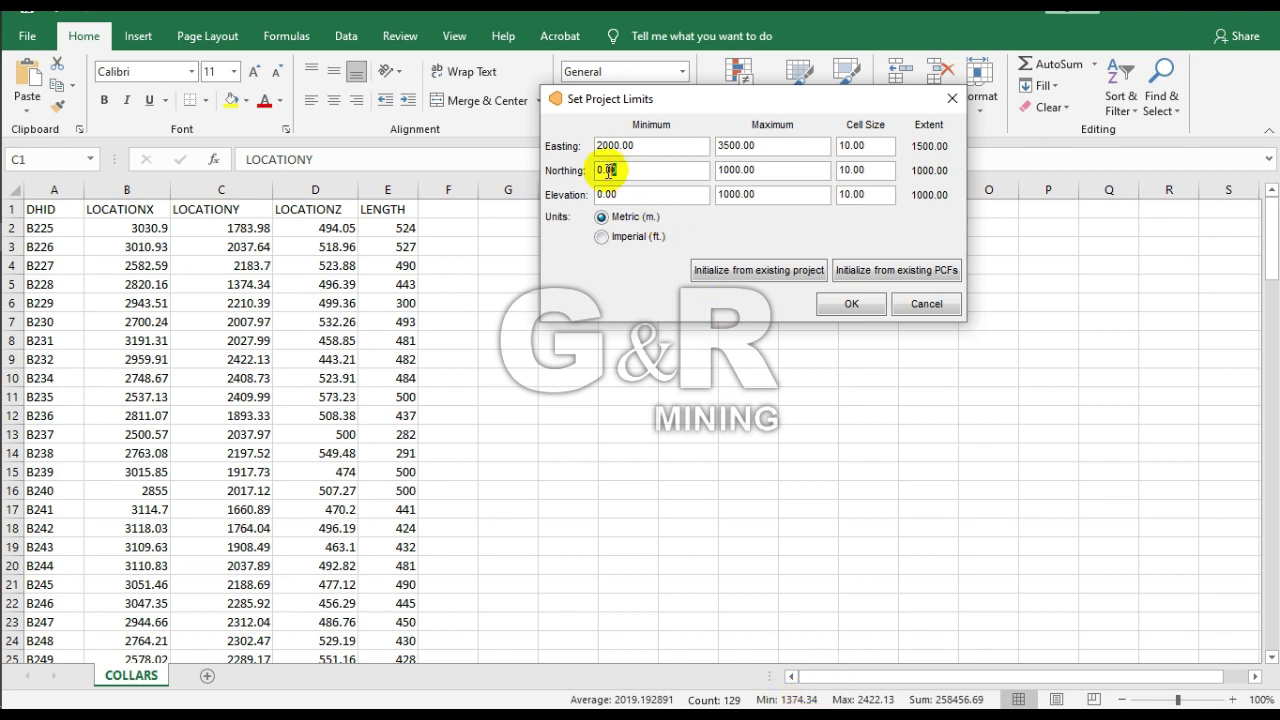
left_click_drag(612, 170, 588, 175)
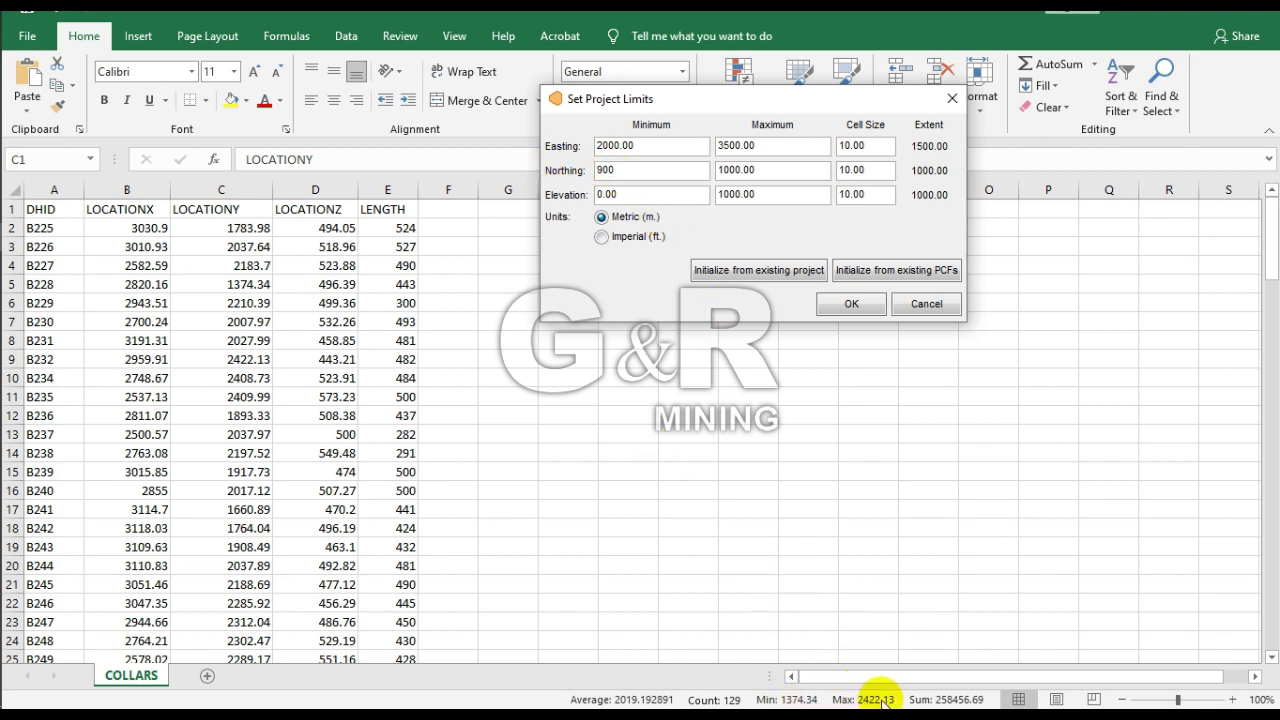
left_click_drag(769, 172, 710, 172)
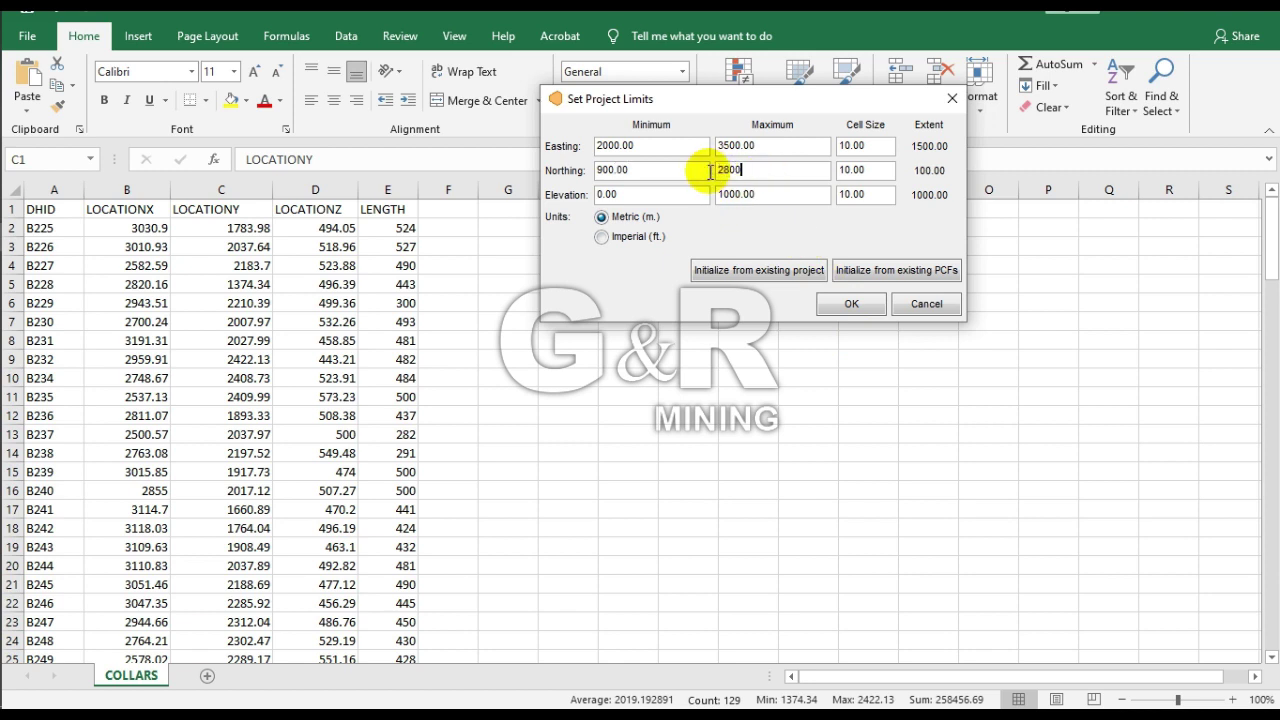
Set the project's maximum Northing limit to 2800
type("2800")
double_click(887, 172)
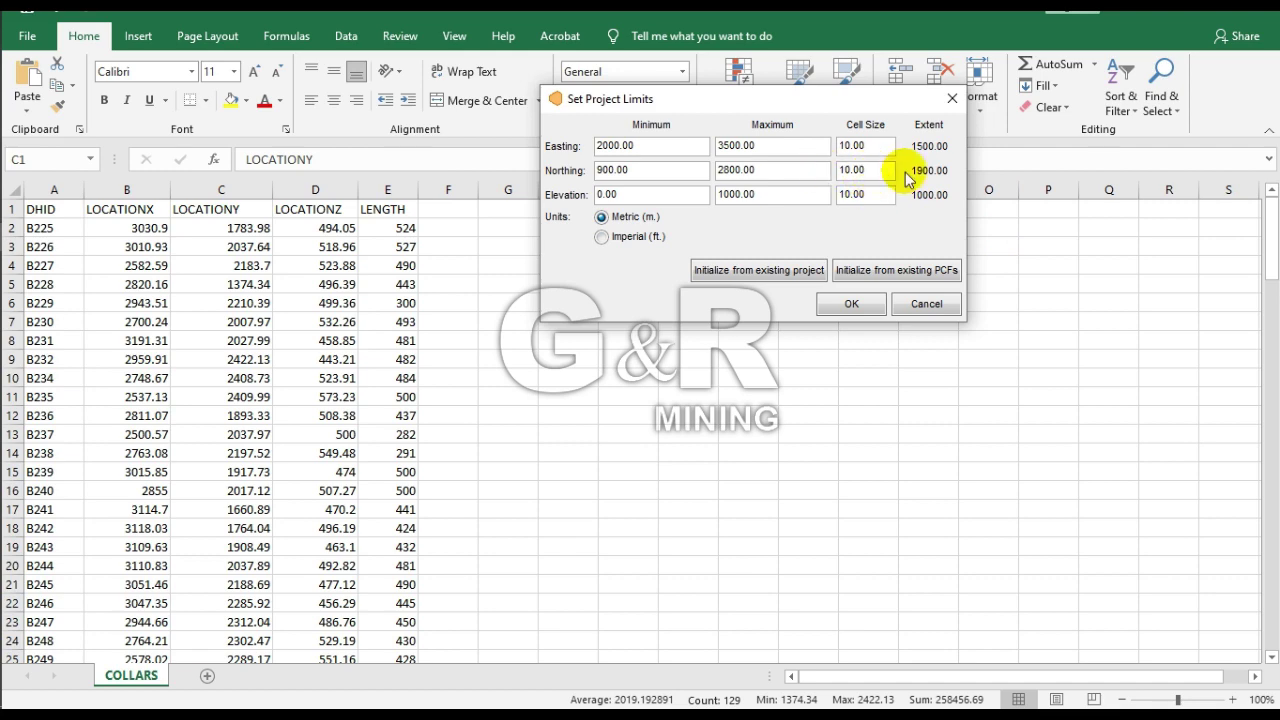
key("Return")
Check the value ranges of the LOCATIONZ and LENGTH columns in the COLLARS workbook
left_click(309, 183)
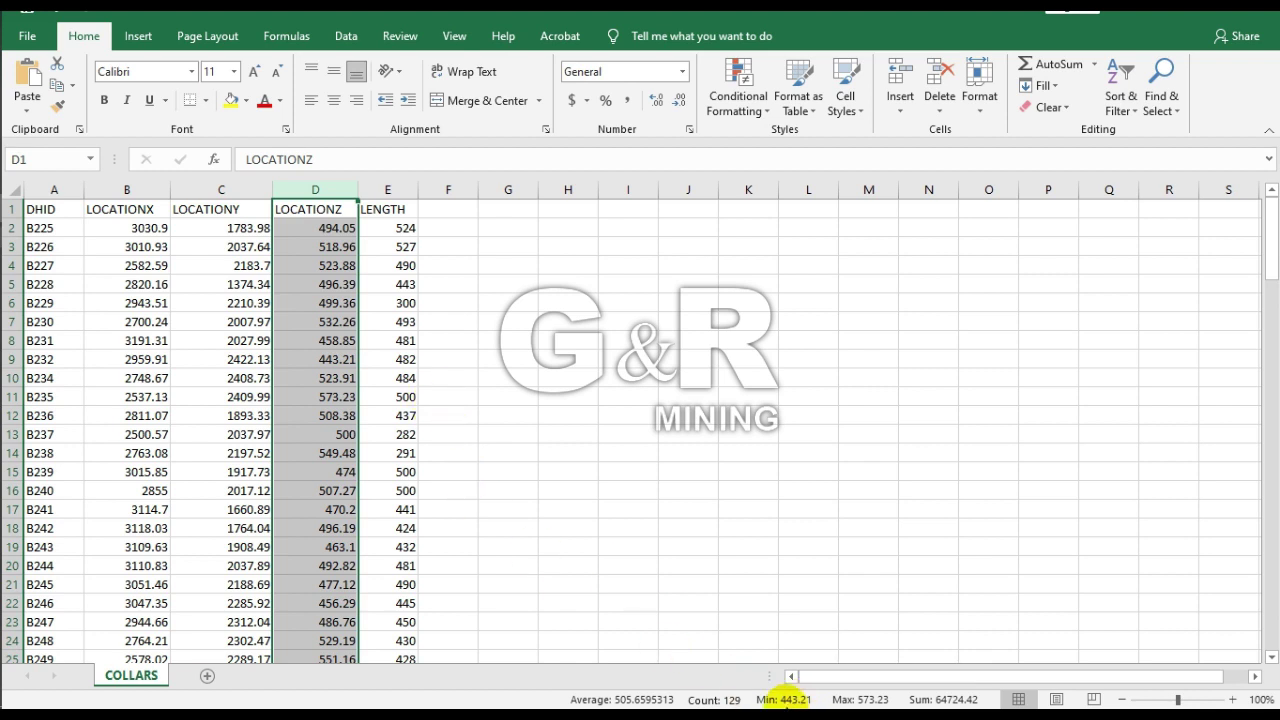
left_click(388, 190)
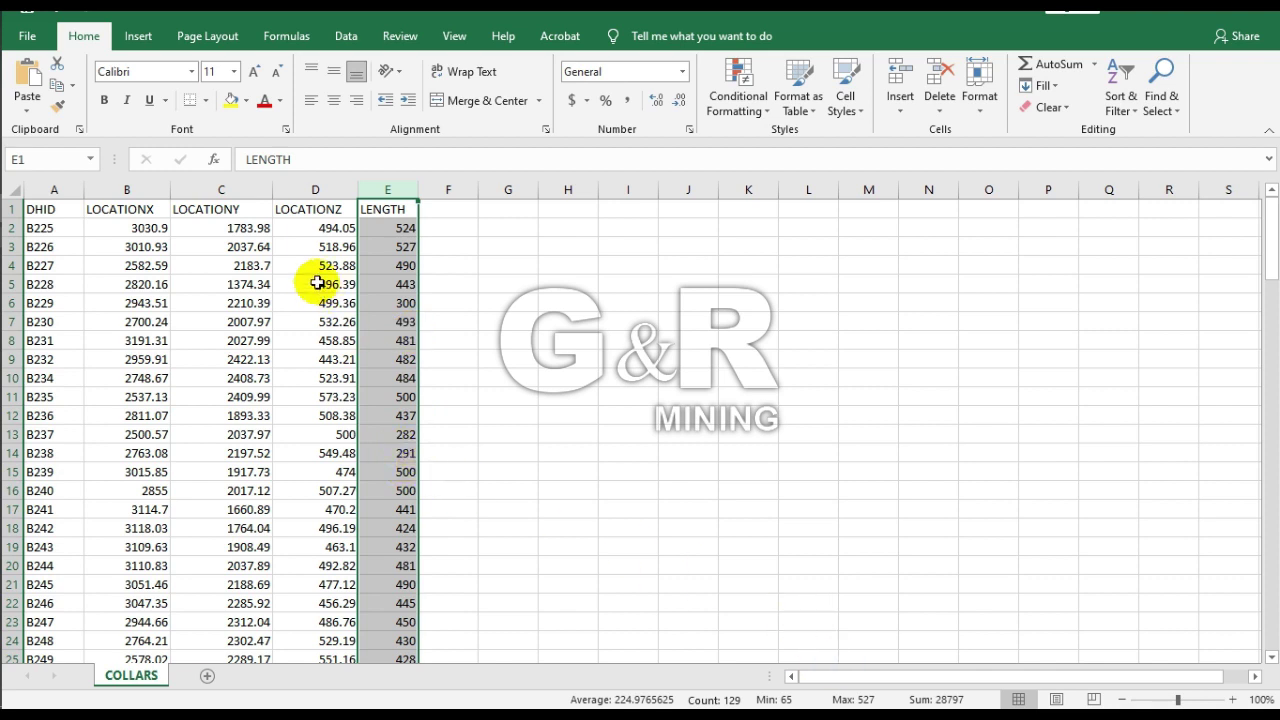
left_click(314, 190)
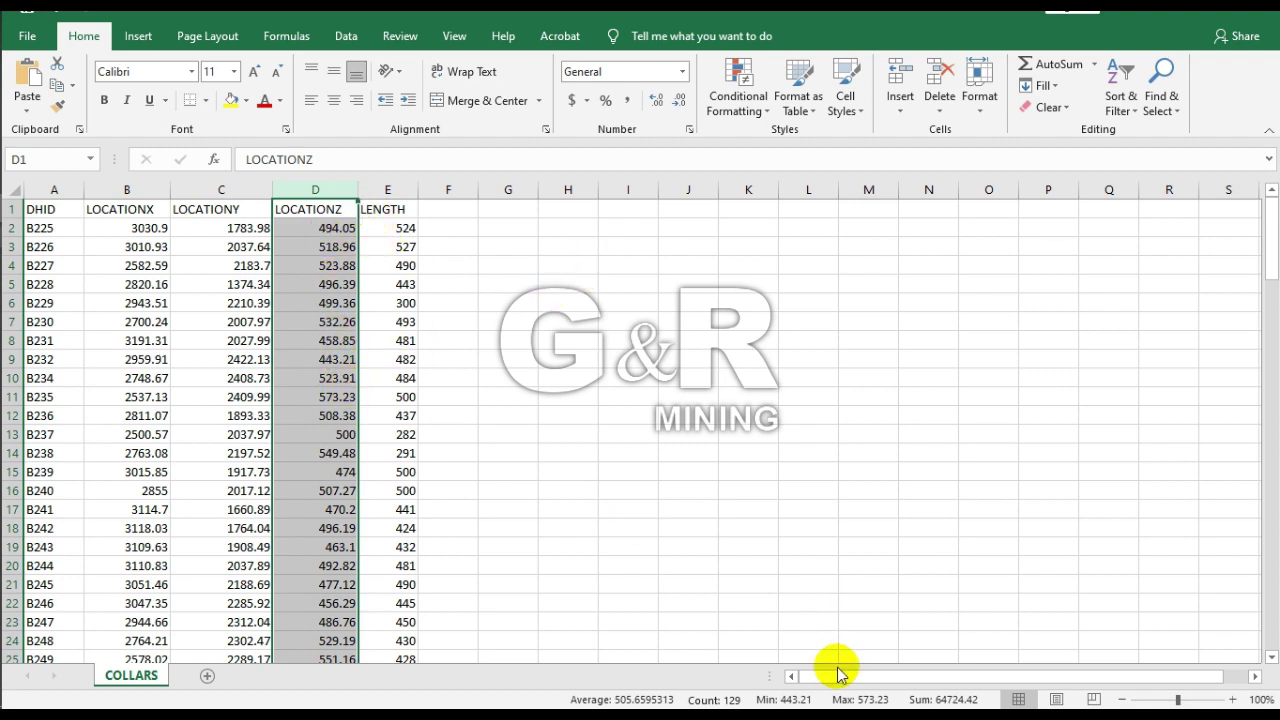
left_click(377, 190)
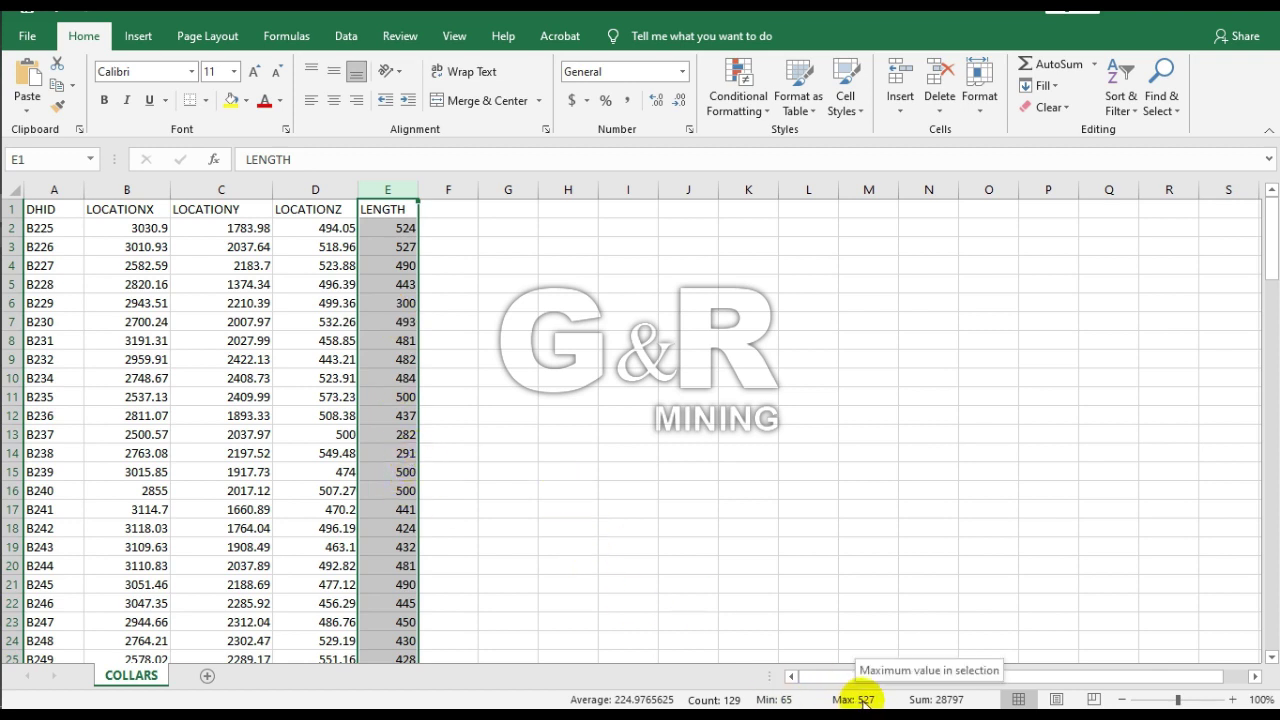
left_click(315, 190)
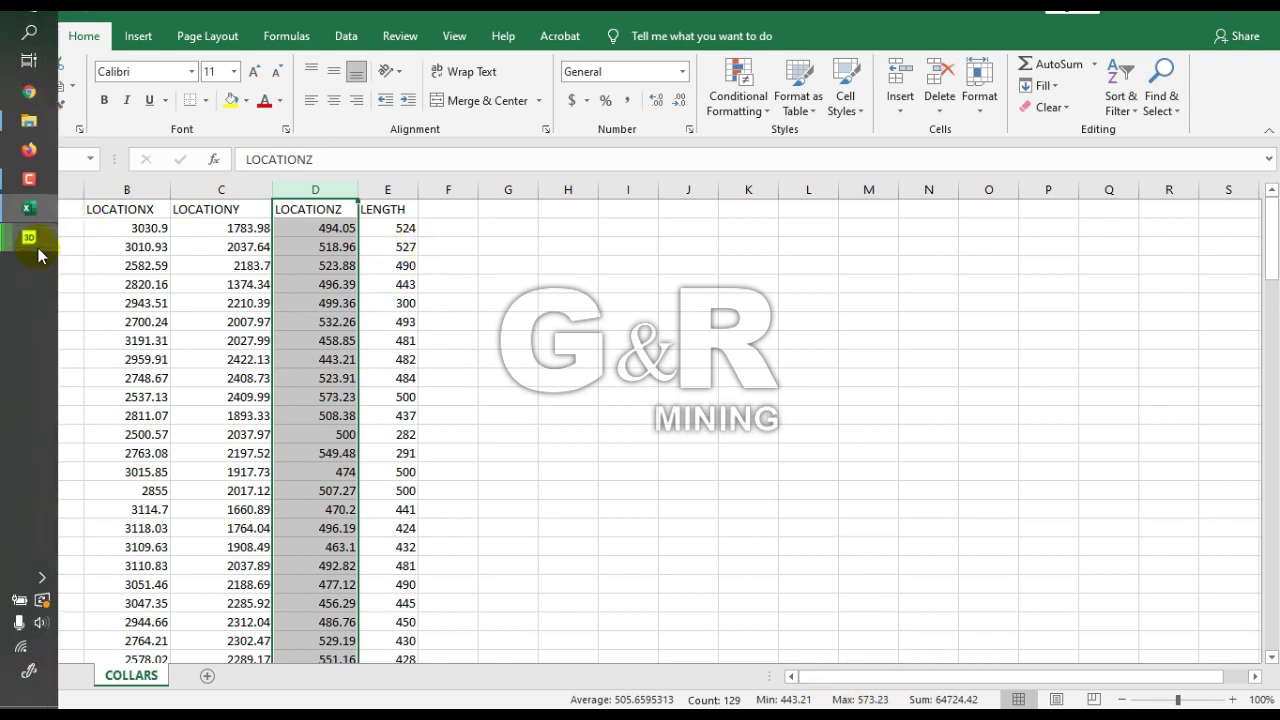
Set the project's Elevation limits to a minimum of -300 and a maximum of 900
mouse_move(20, 237)
left_click(151, 324)
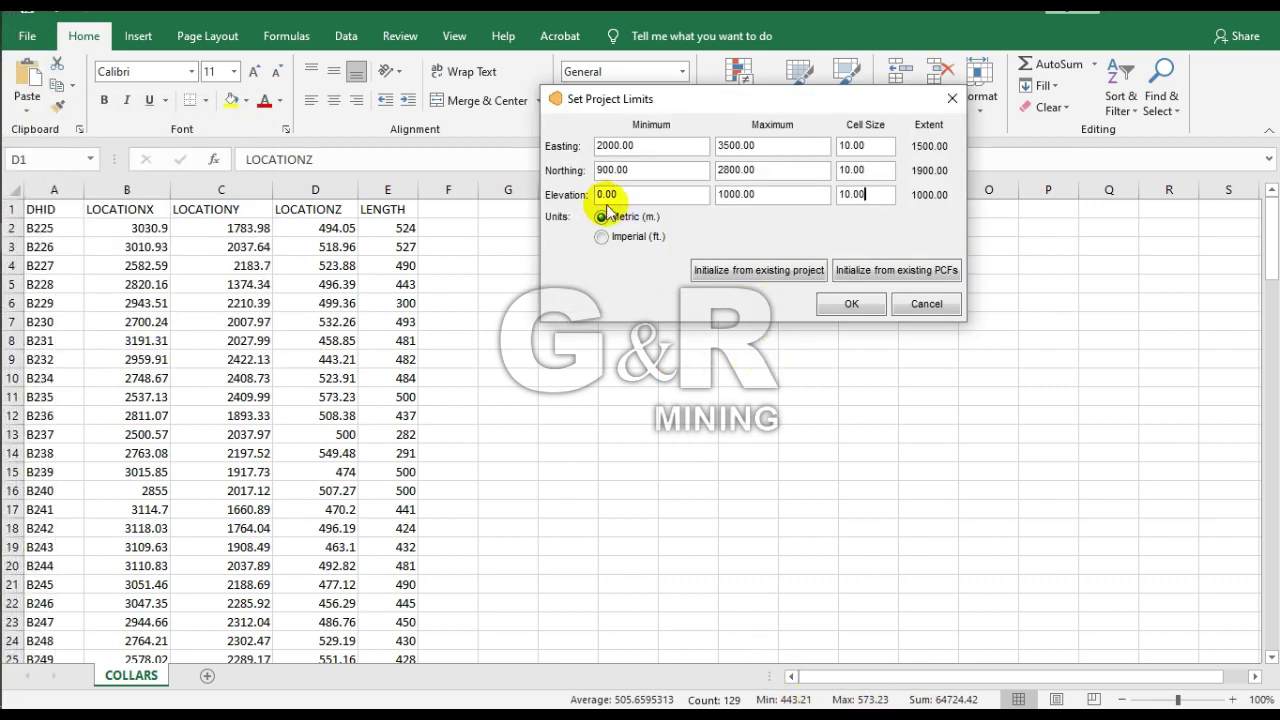
left_click_drag(621, 197, 568, 194)
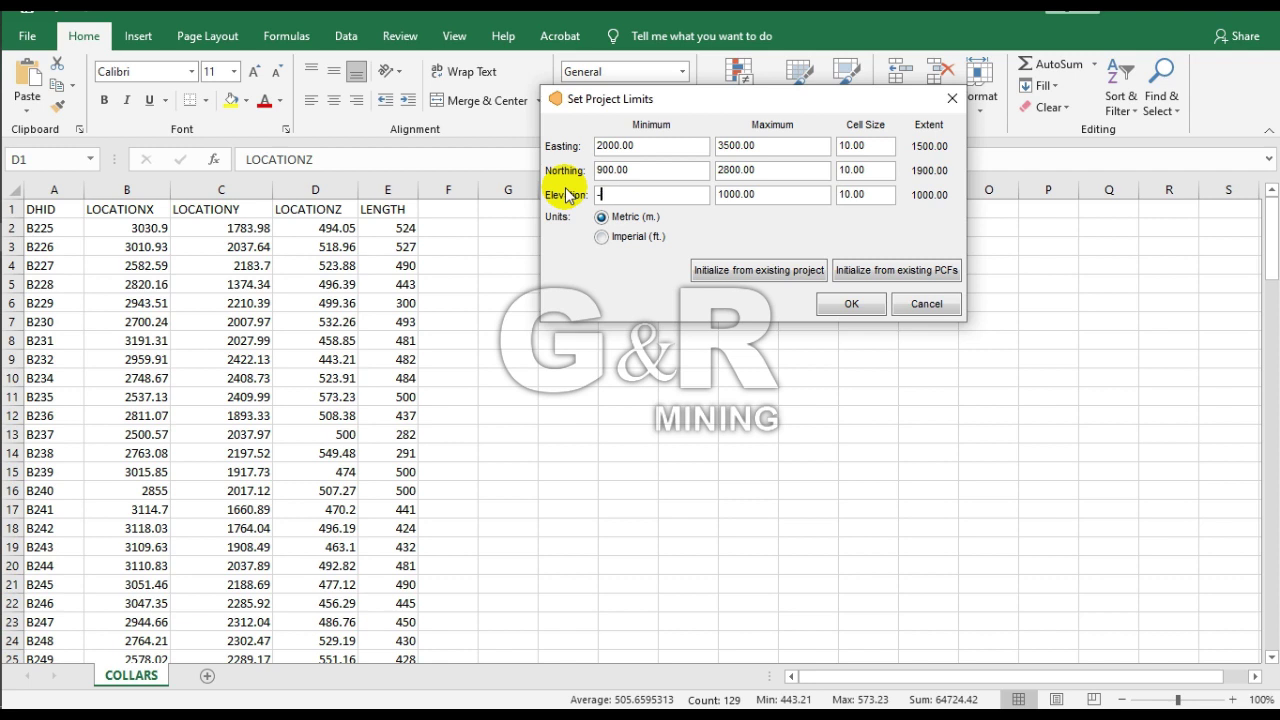
left_click(729, 194)
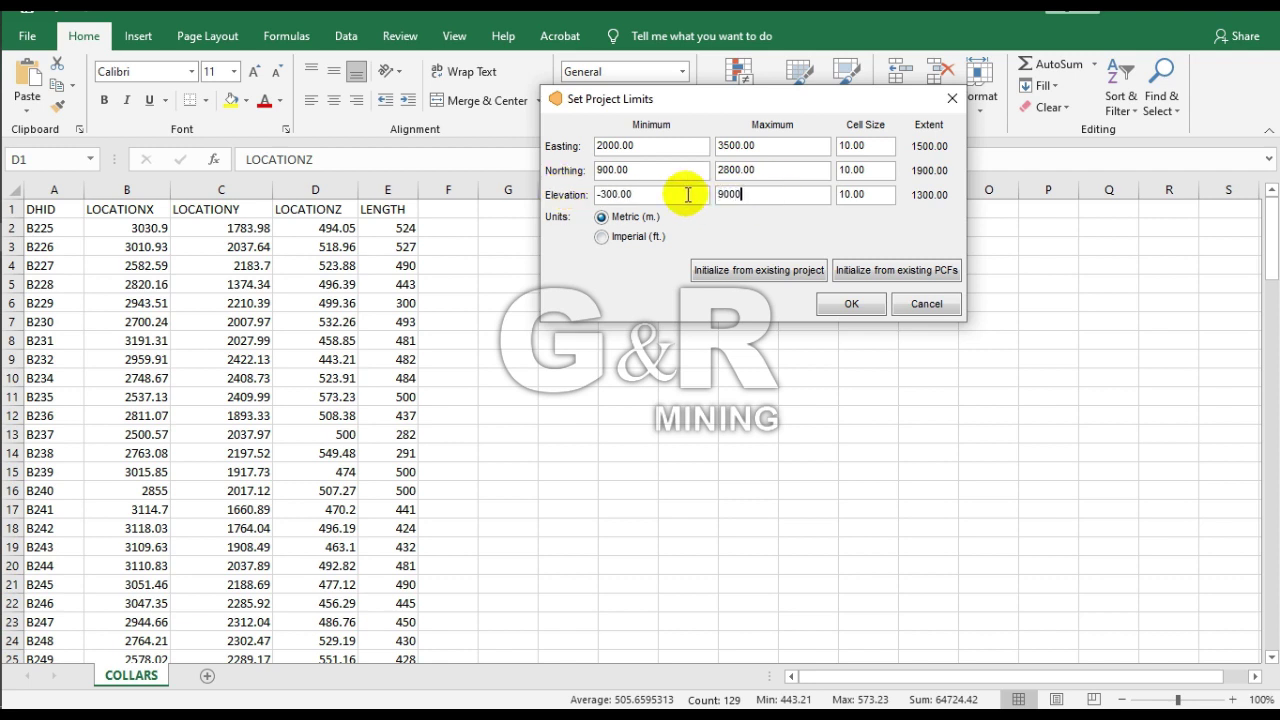
left_click_drag(630, 170, 528, 166)
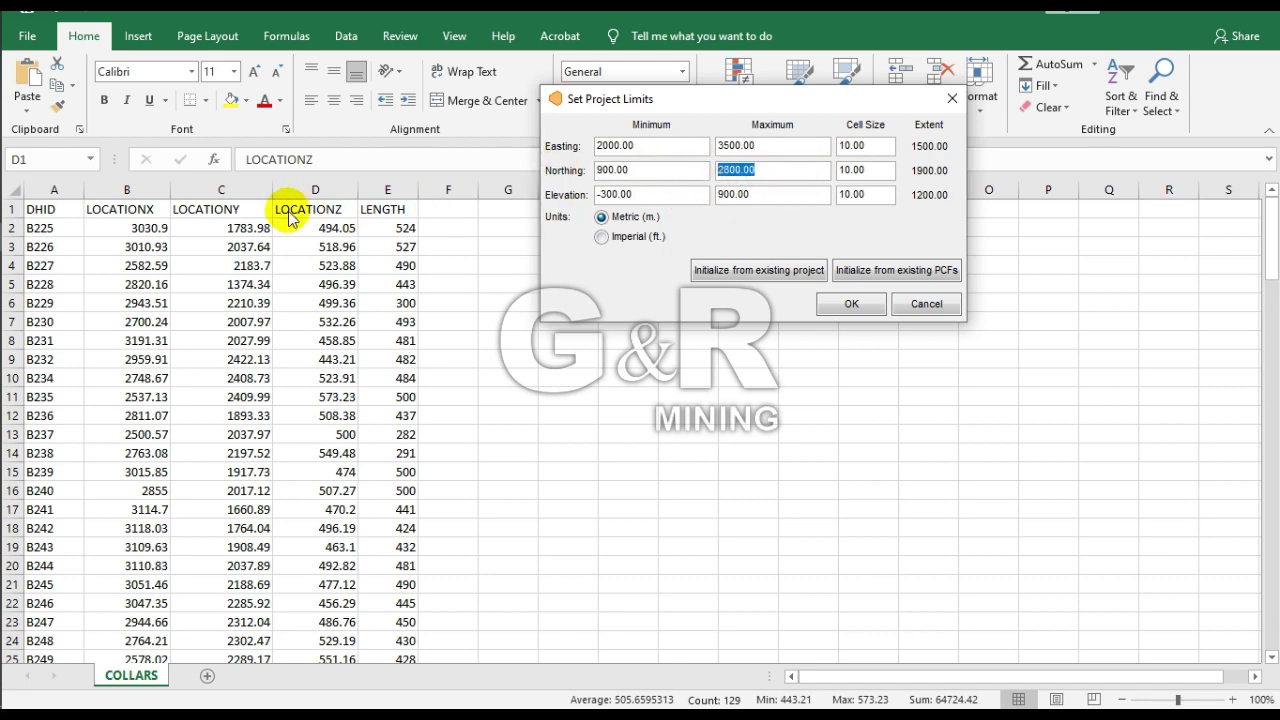
key("Return")
Compare the LOCATIONX and LOCATIONY column ranges with the project's Easting and Northing limits
left_click(149, 184)
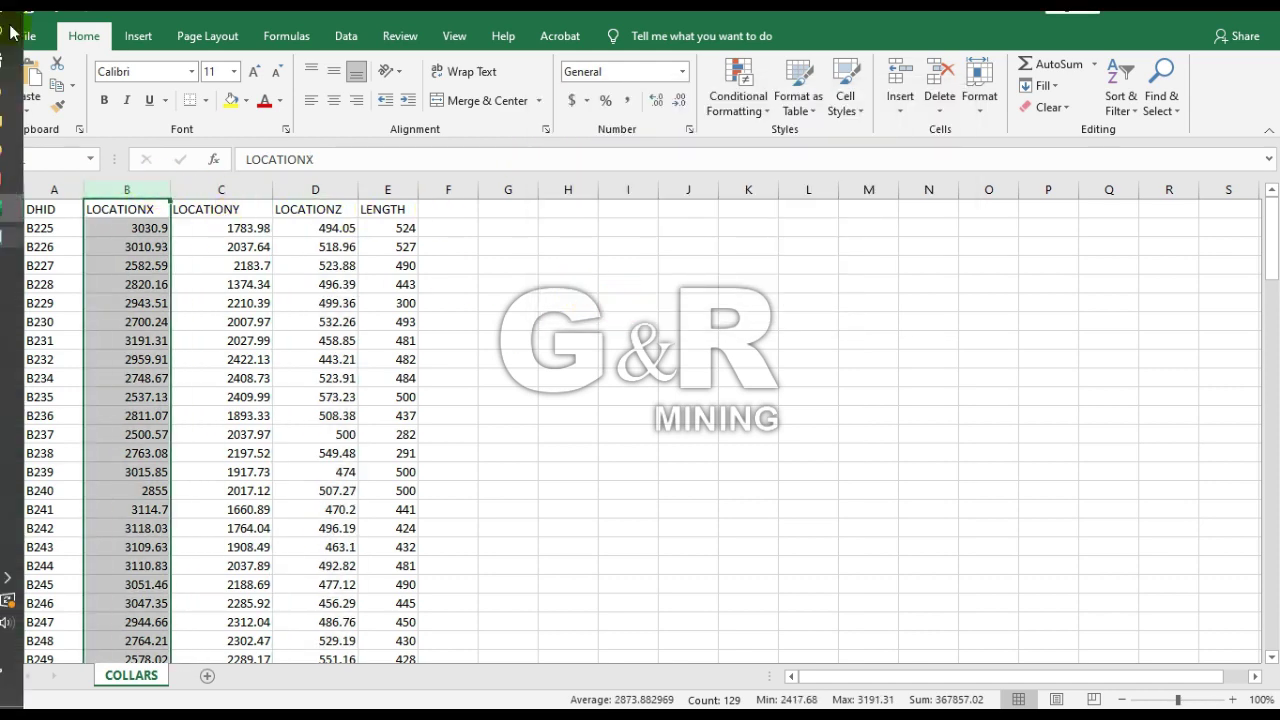
mouse_move(55, 253)
left_click(100, 290)
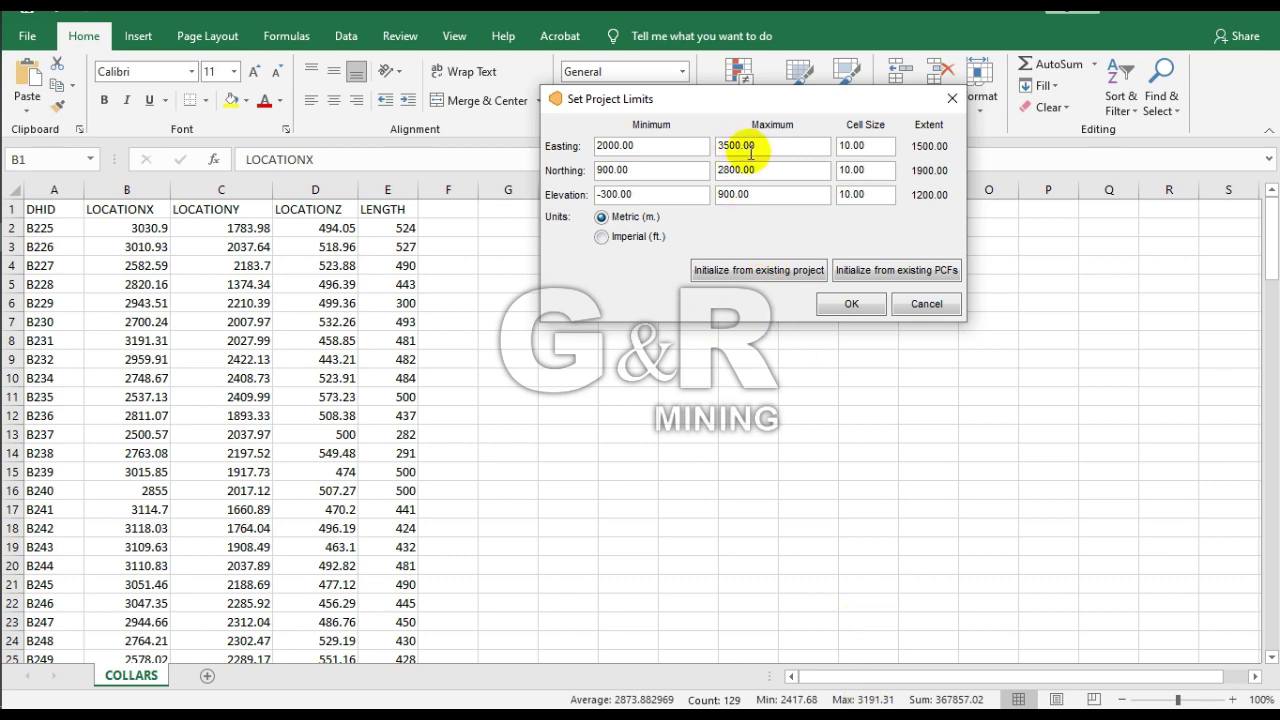
left_click(209, 172)
left_click(220, 190)
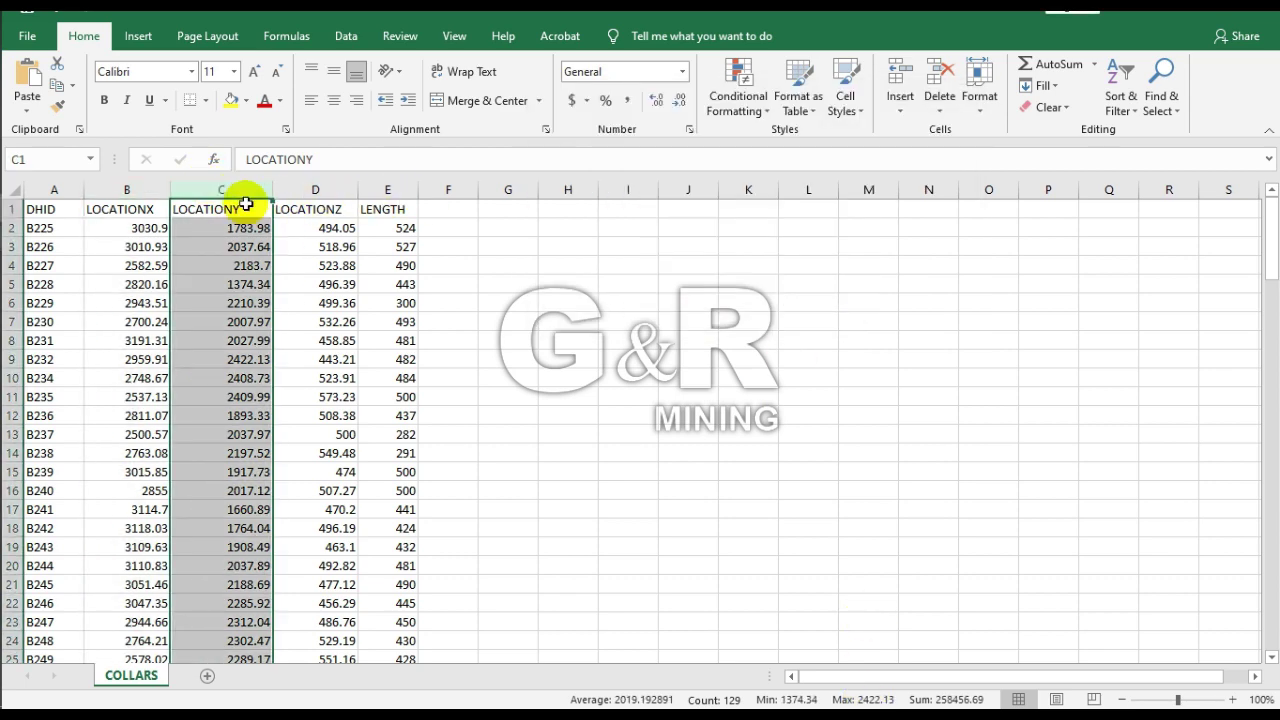
mouse_move(29, 237)
left_click(131, 306)
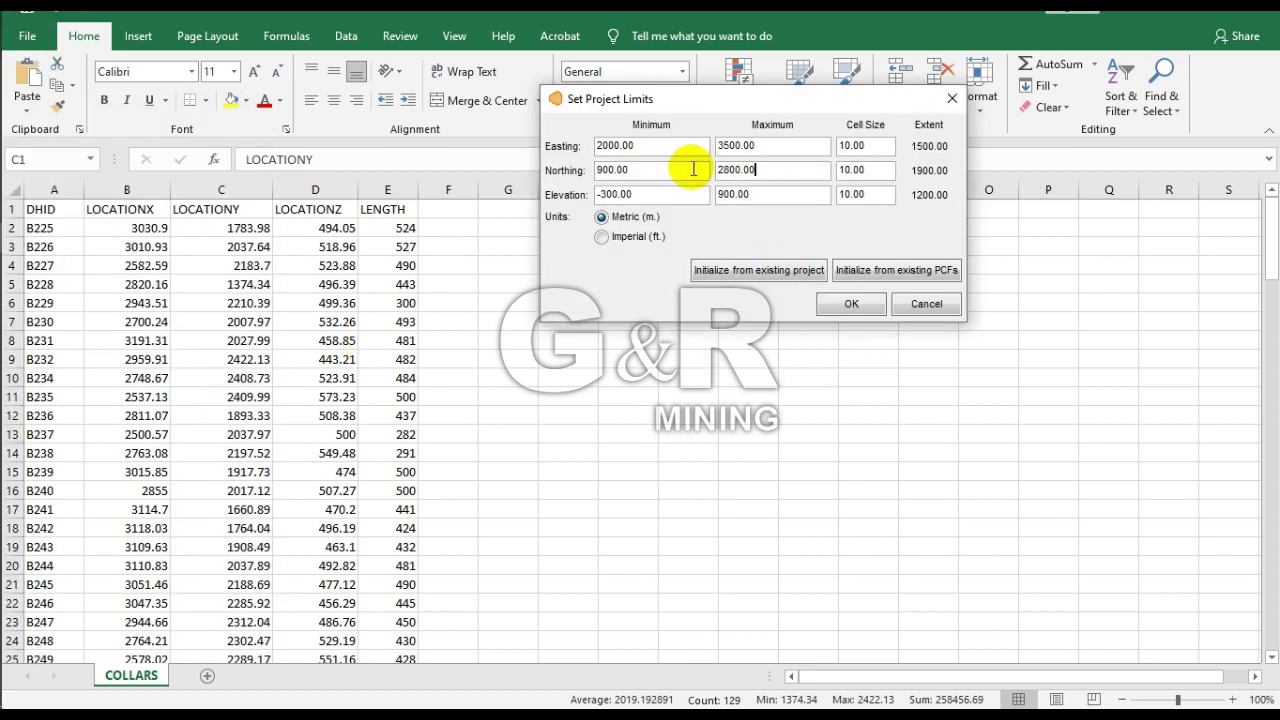
Compare the LOCATIONZ column range with the Elevation limits, and accept the project limits in metric units
left_click(300, 176)
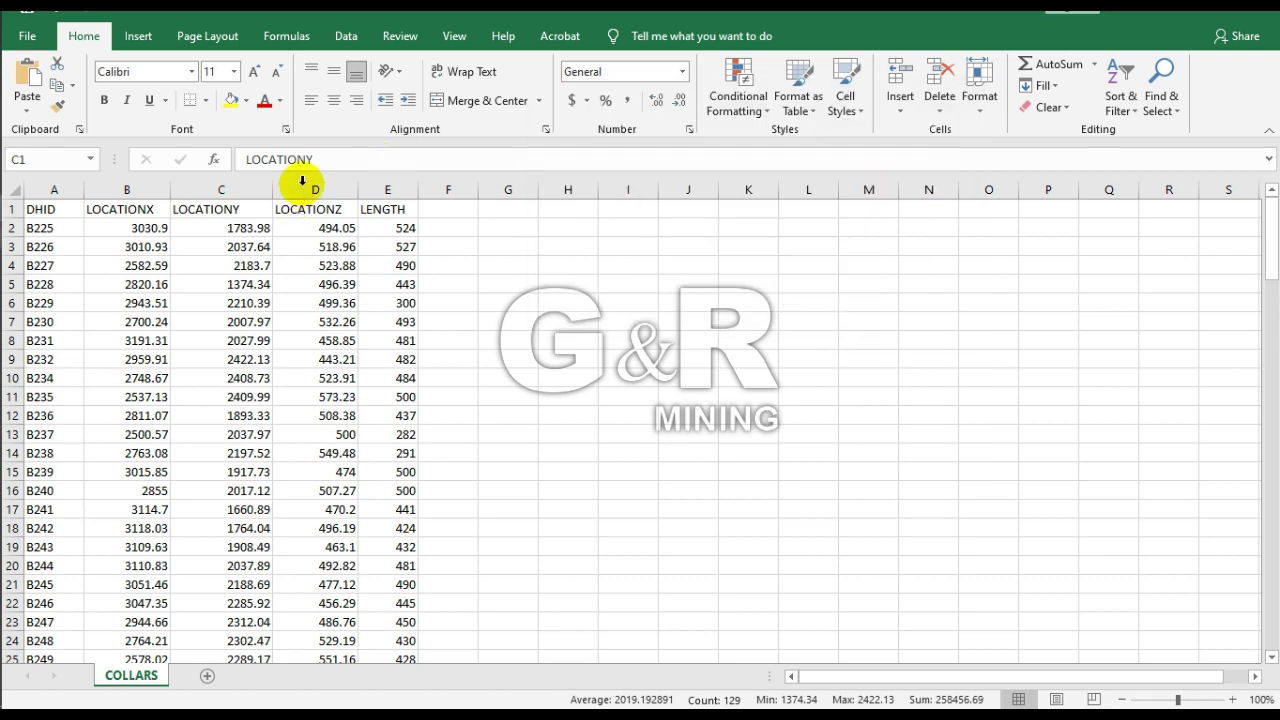
left_click(310, 189)
mouse_move(12, 222)
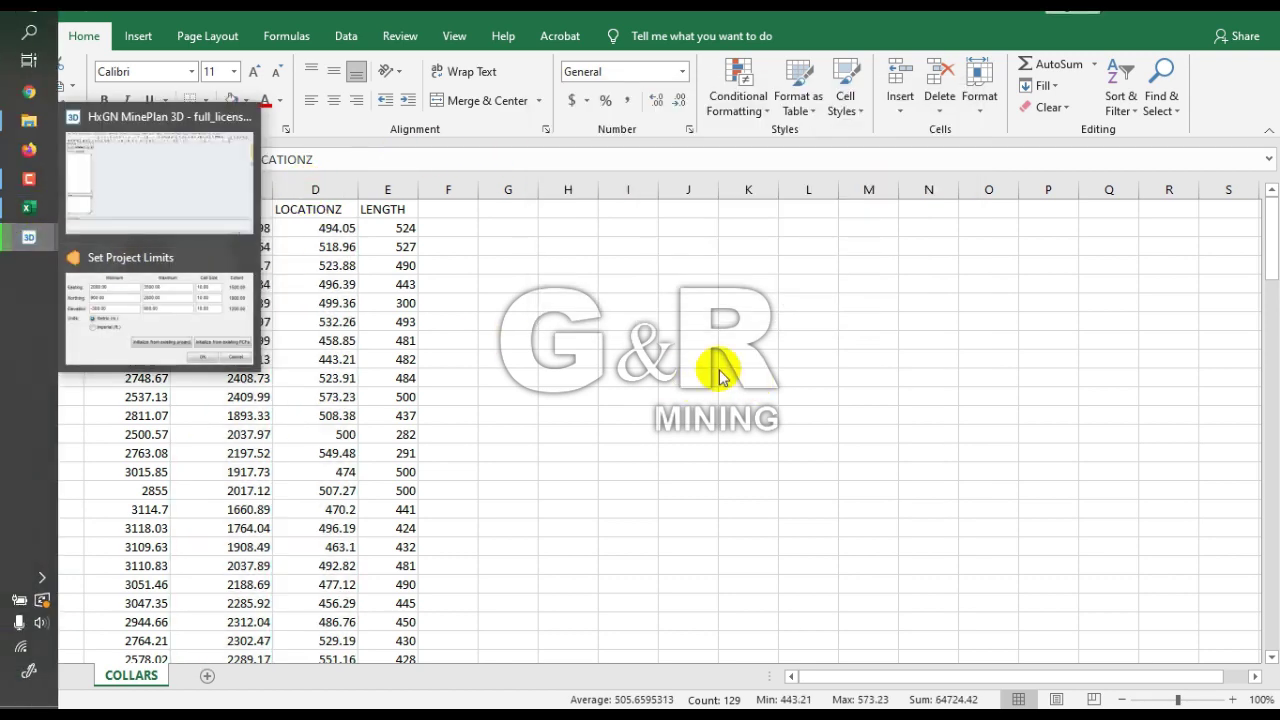
left_click(214, 329)
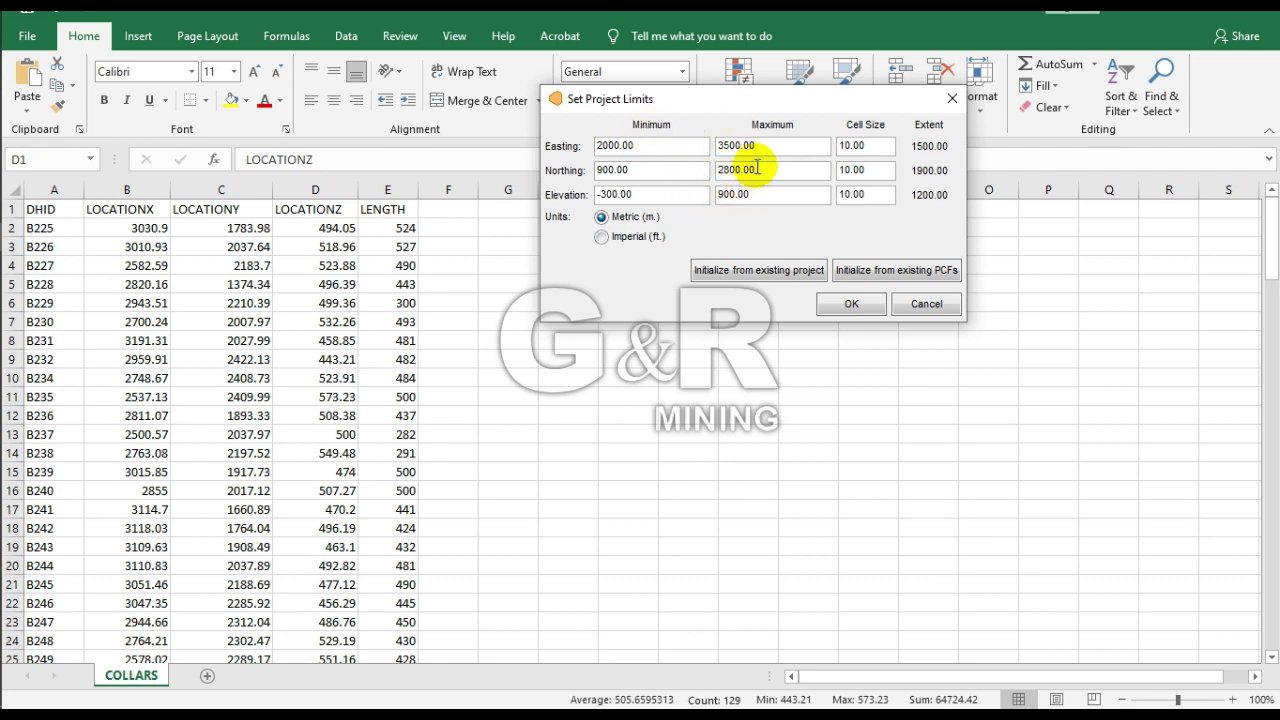
left_click_drag(703, 101, 665, 141)
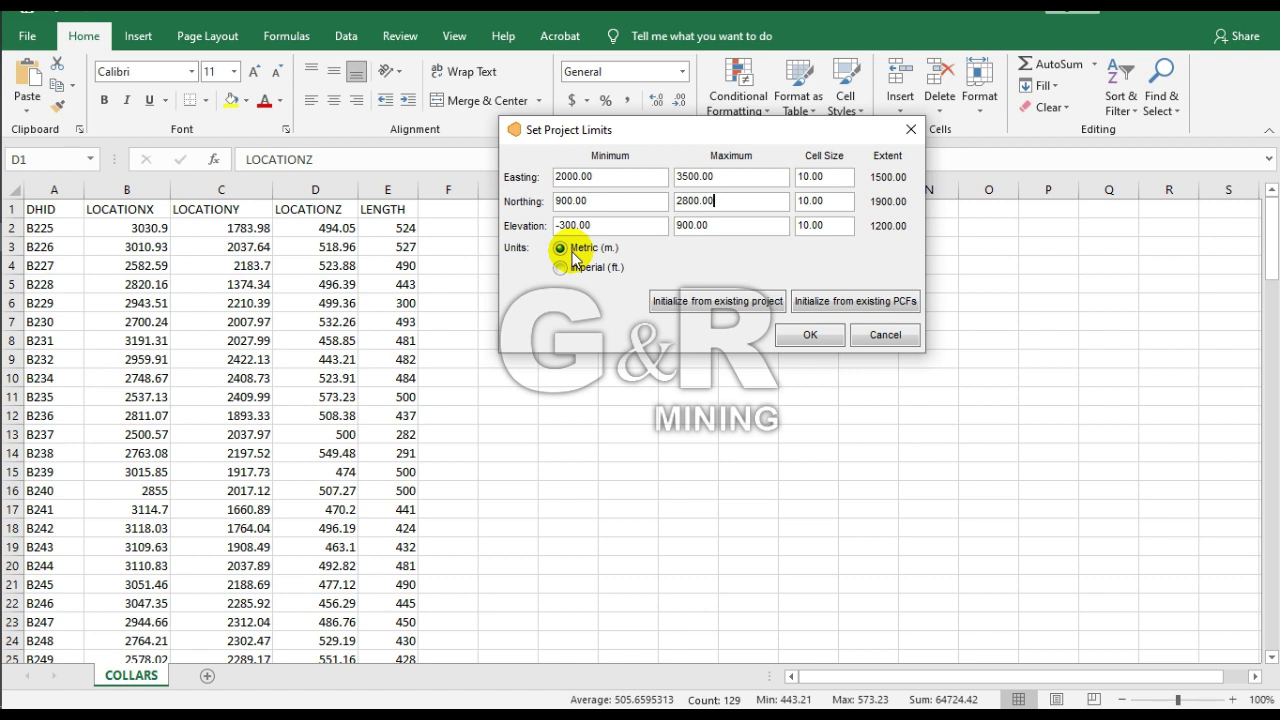
left_click(807, 343)
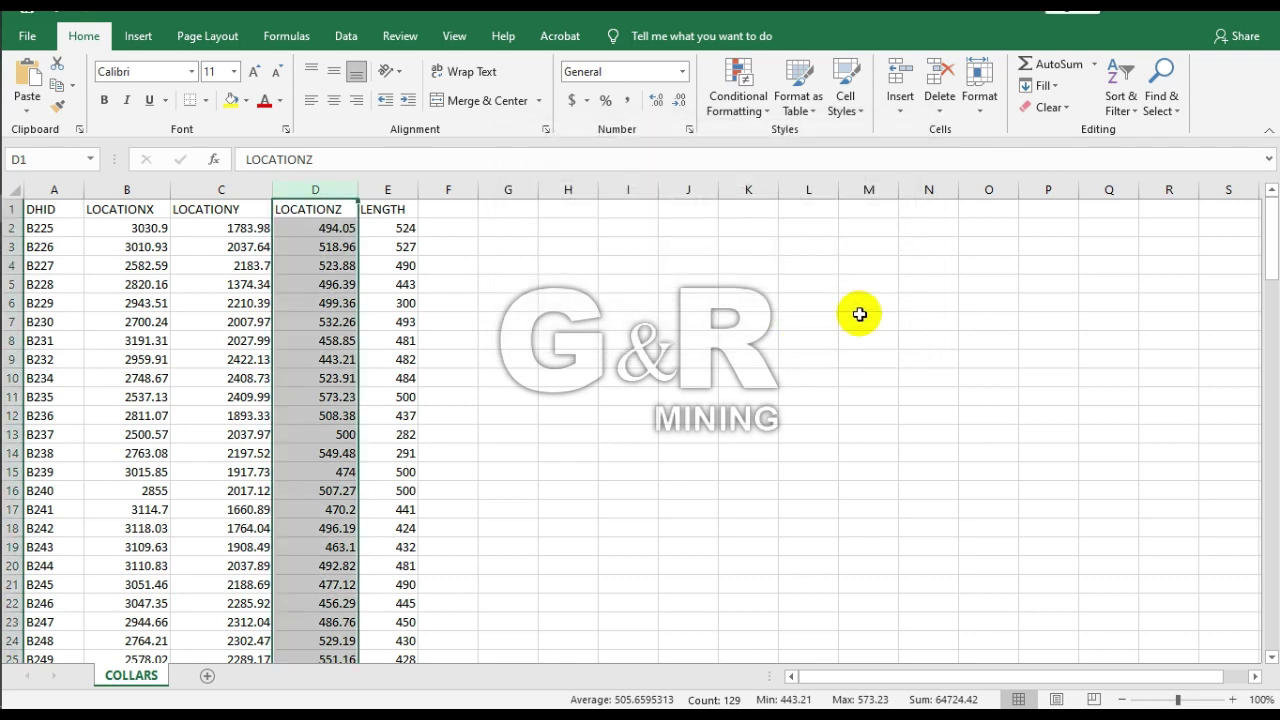
Switch to File Explorer and examine the project files in the Curso Modelamiento folder and its _msresources subfolder
mouse_move(15, 130)
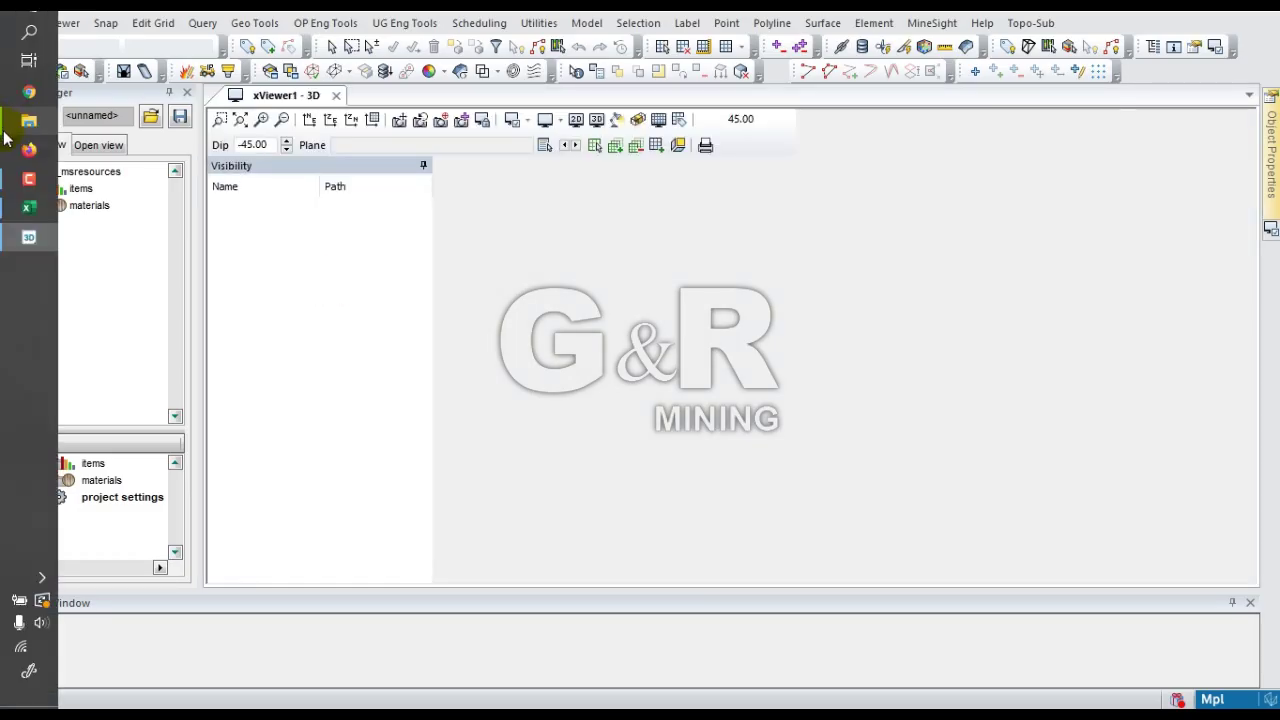
left_click(23, 126)
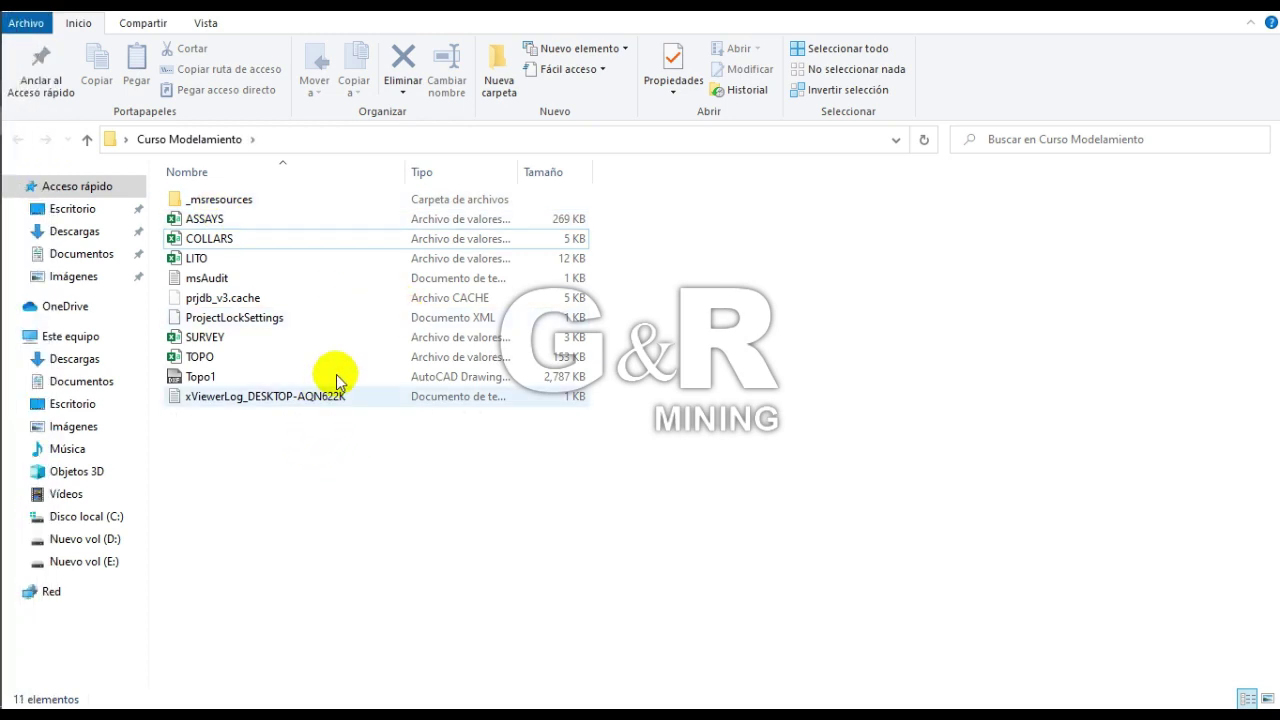
left_click(258, 322)
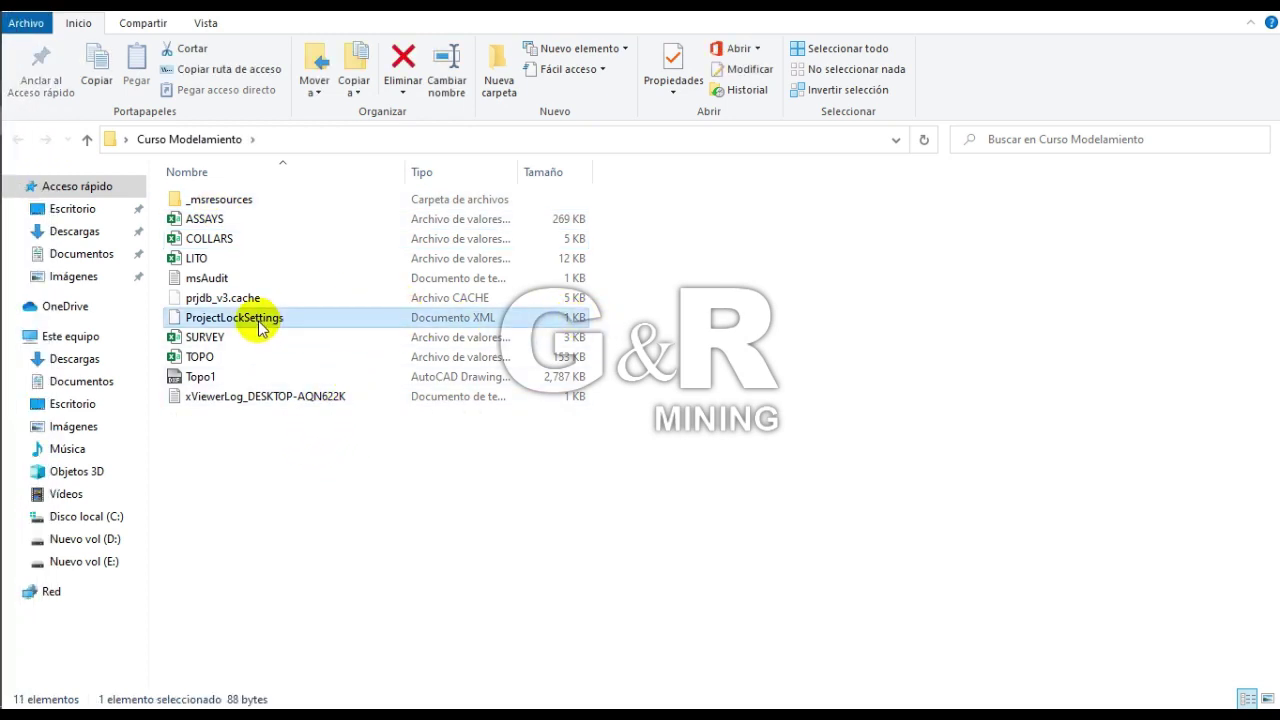
double_click(222, 200)
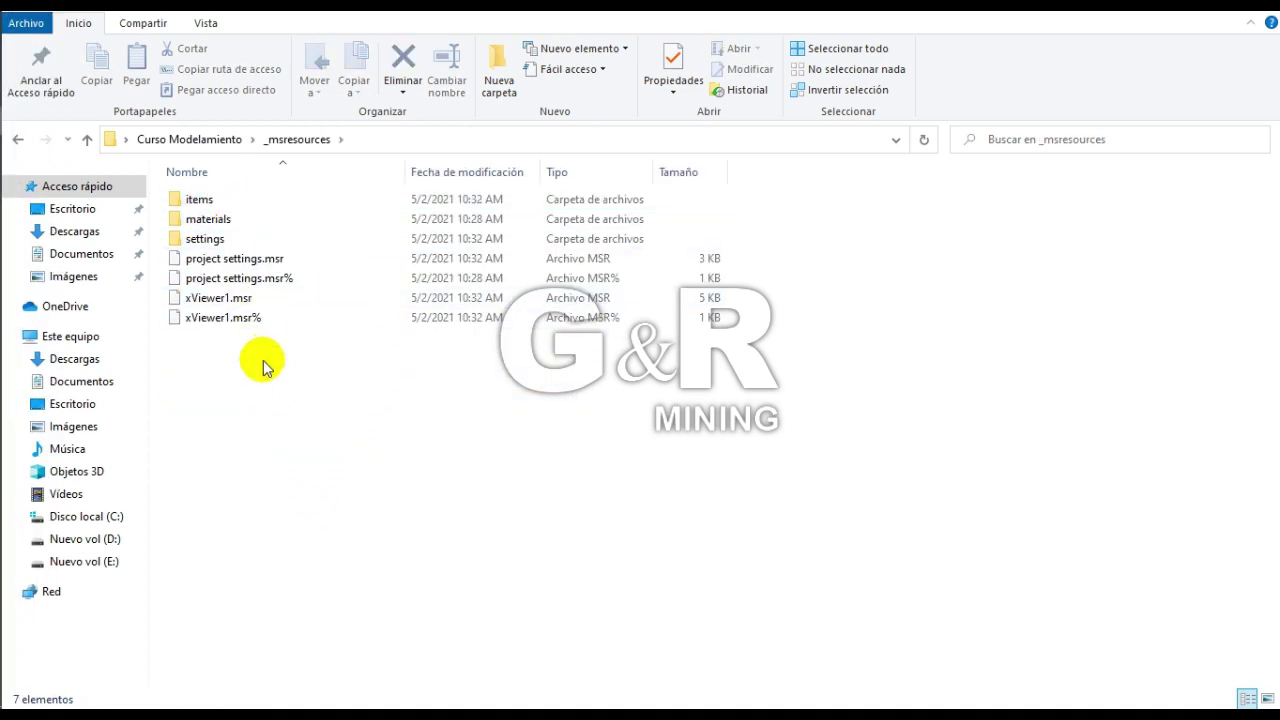
left_click_drag(752, 283, 560, 262)
left_click(394, 355)
Hide the modification date column in the _msresources folder and go back to the Curso Modelamiento folder
right_click(433, 185)
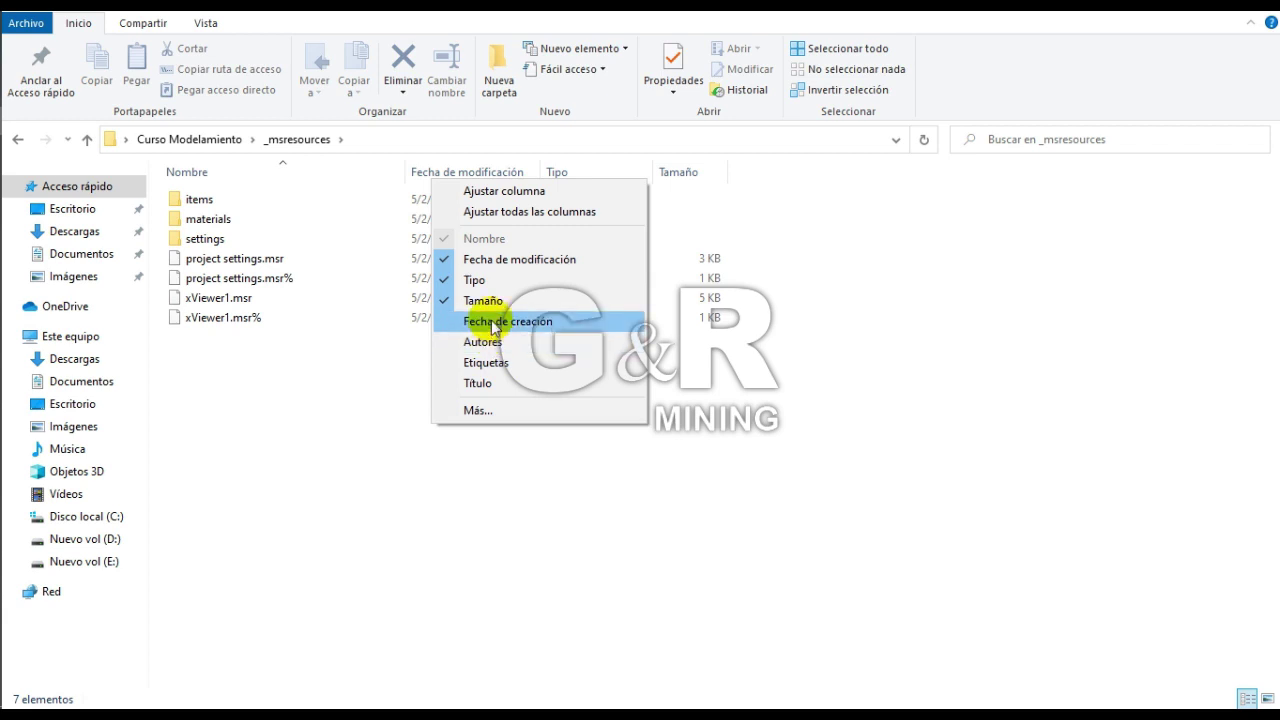
left_click(484, 259)
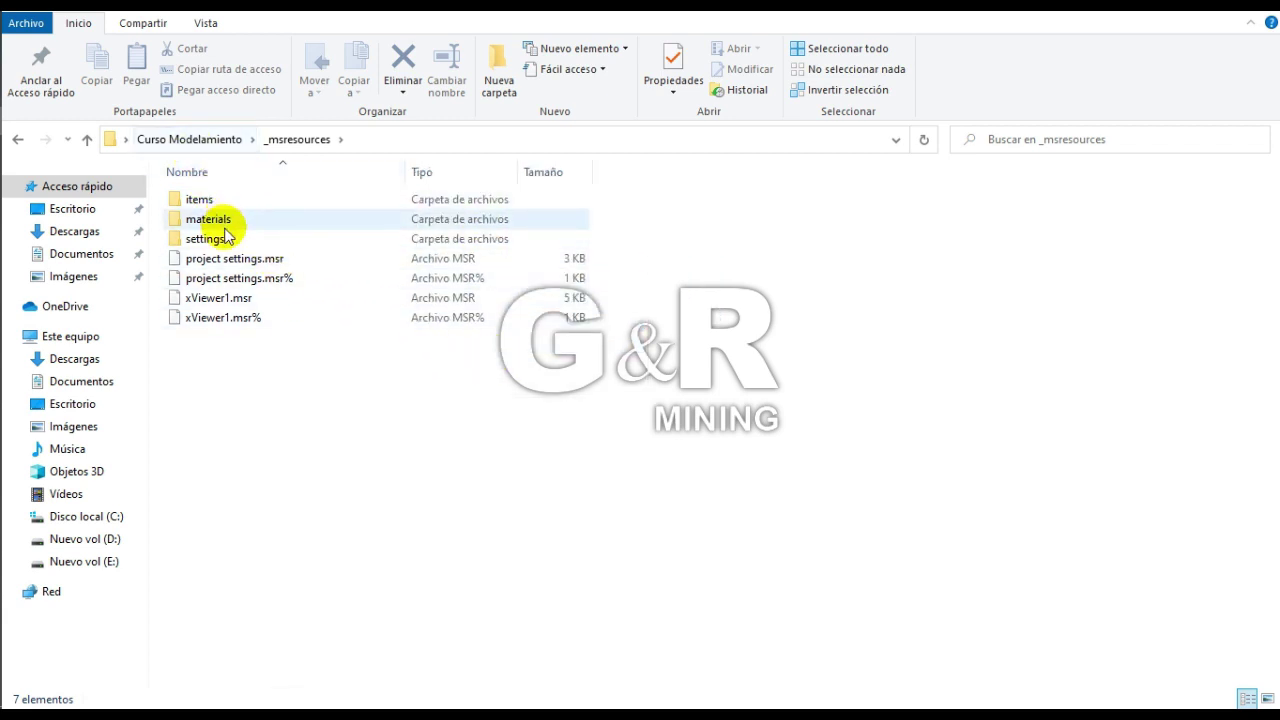
left_click(209, 145)
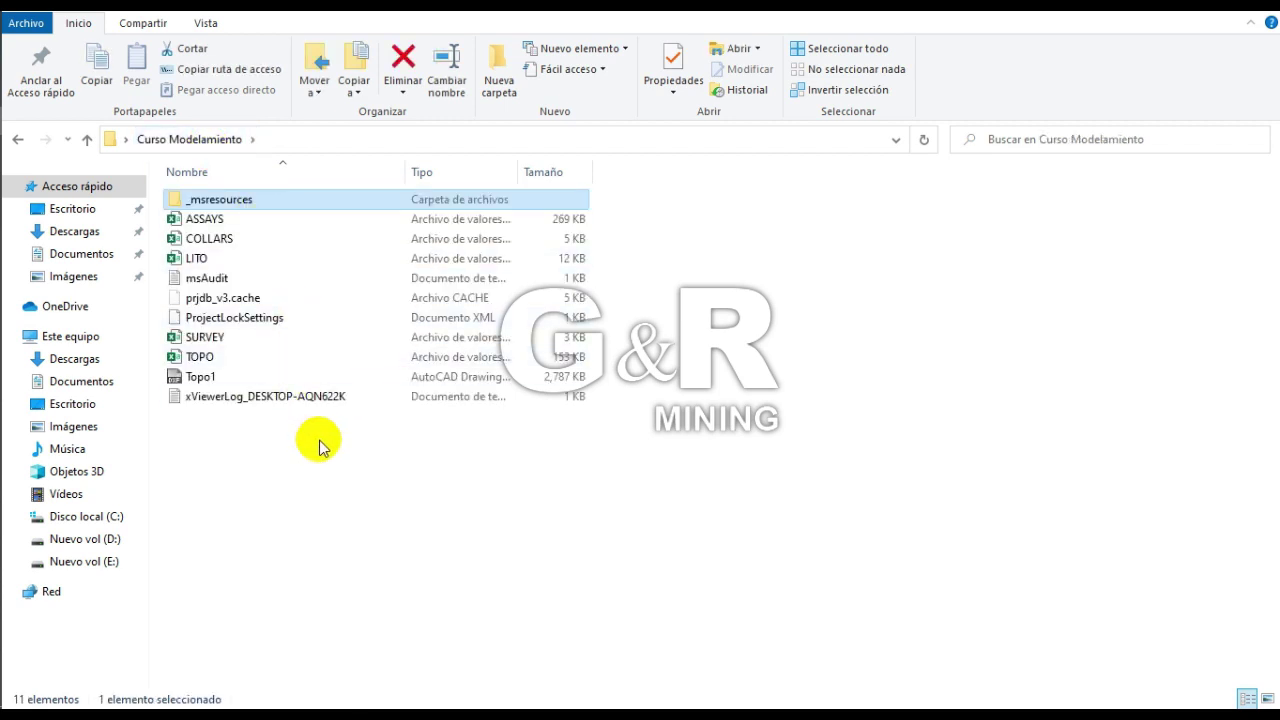
Switch to MinePlan 3D and open the Project Settings, placing the dialog over the far side of the viewer
left_click(33, 196)
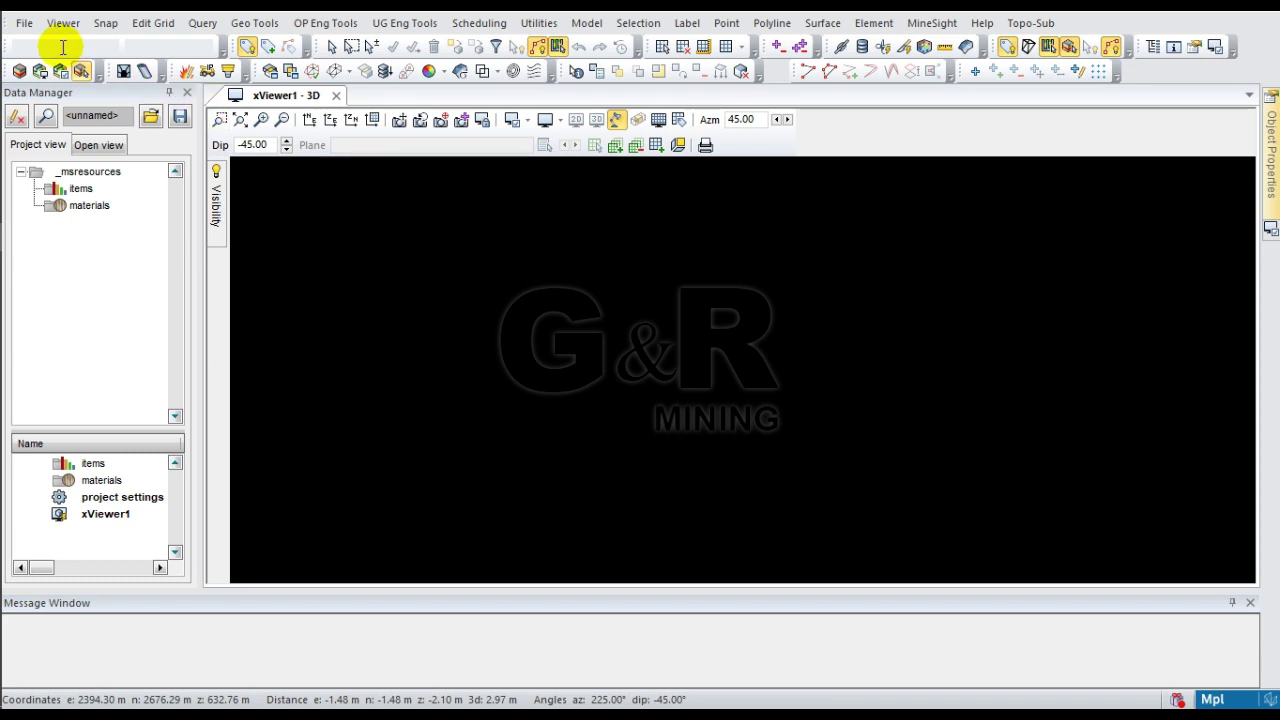
left_click(25, 23)
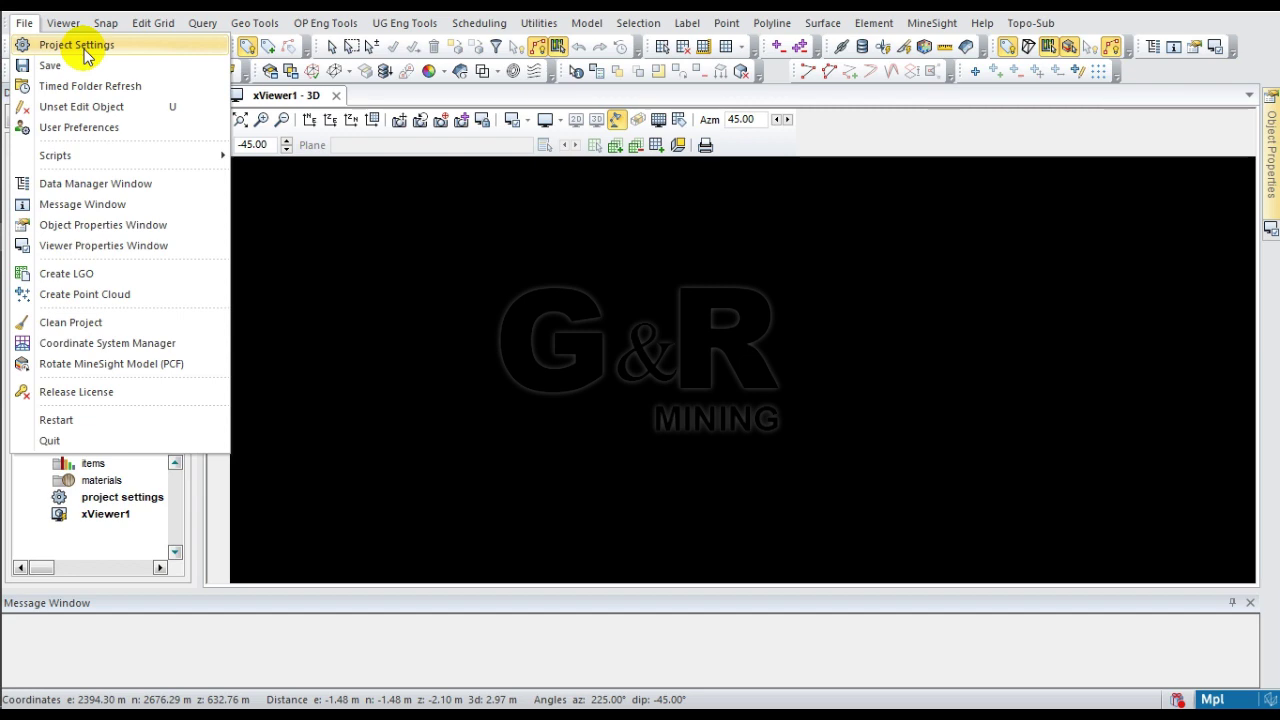
left_click(77, 45)
left_click_drag(434, 90, 903, 76)
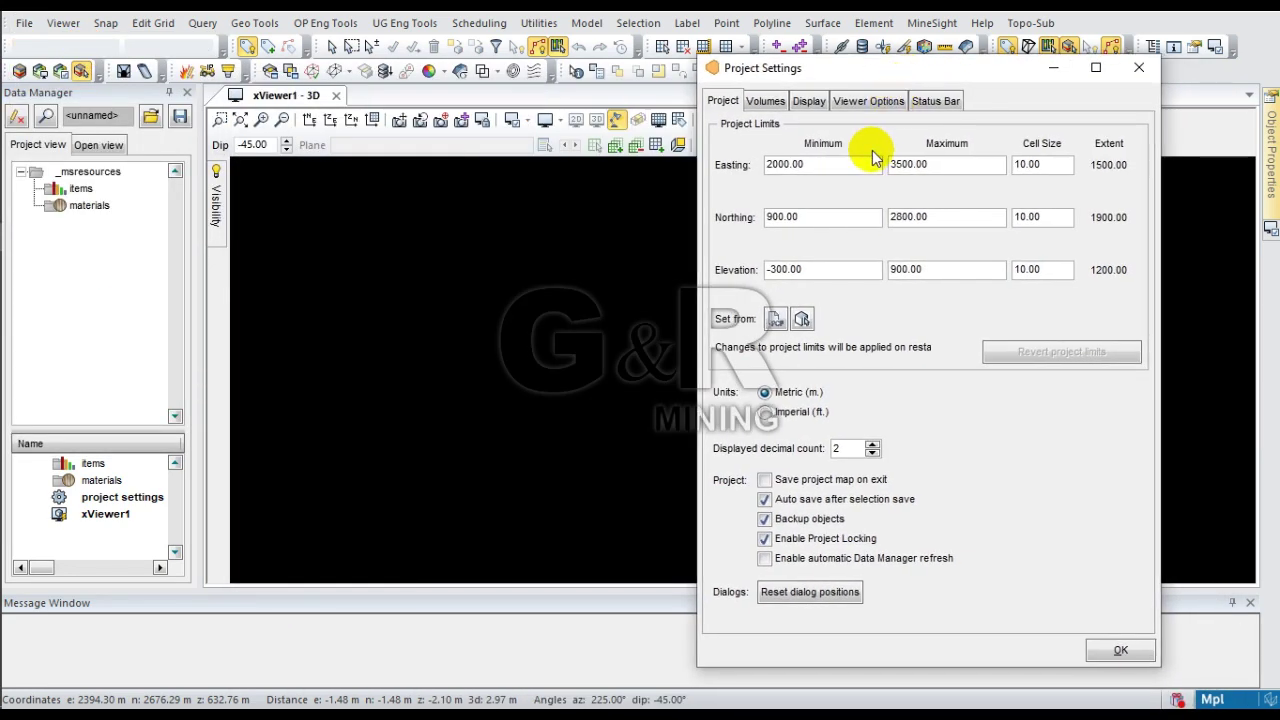
Turn on the bounding box and the axes in the project's display settings, keeping the dialog clear of the viewer
left_click(803, 102)
left_click_drag(831, 76, 942, 74)
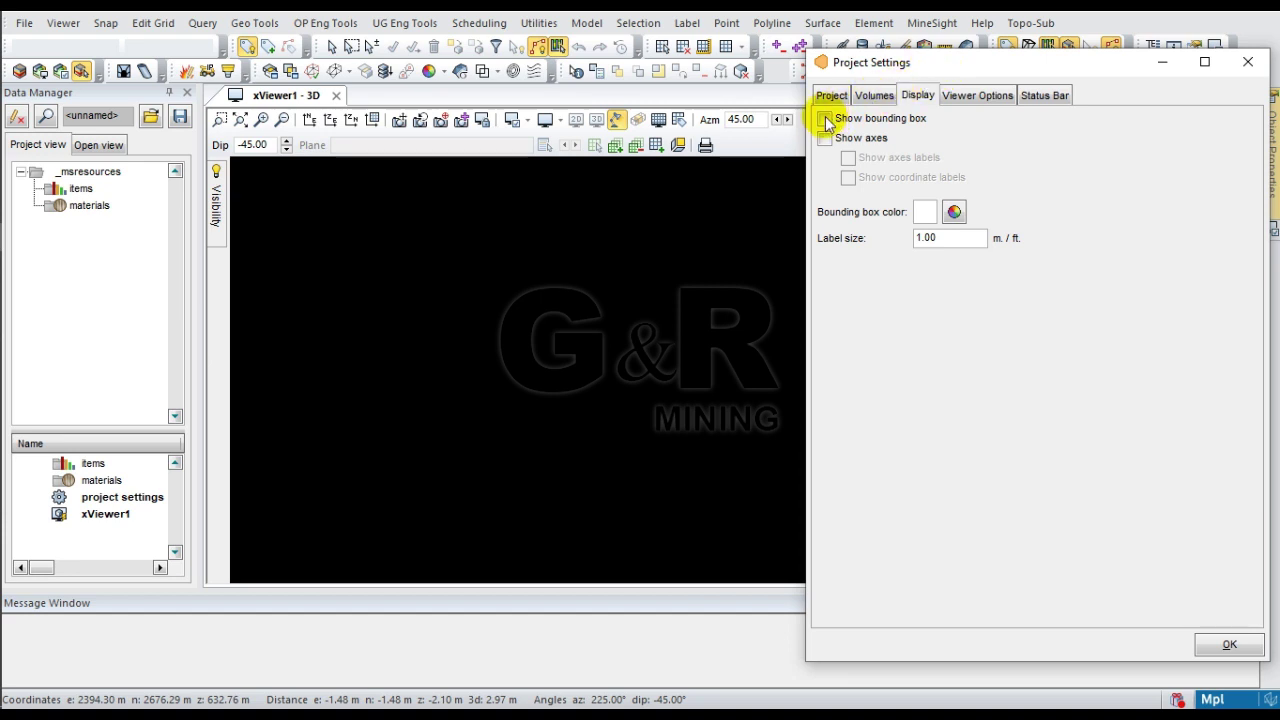
left_click(825, 119)
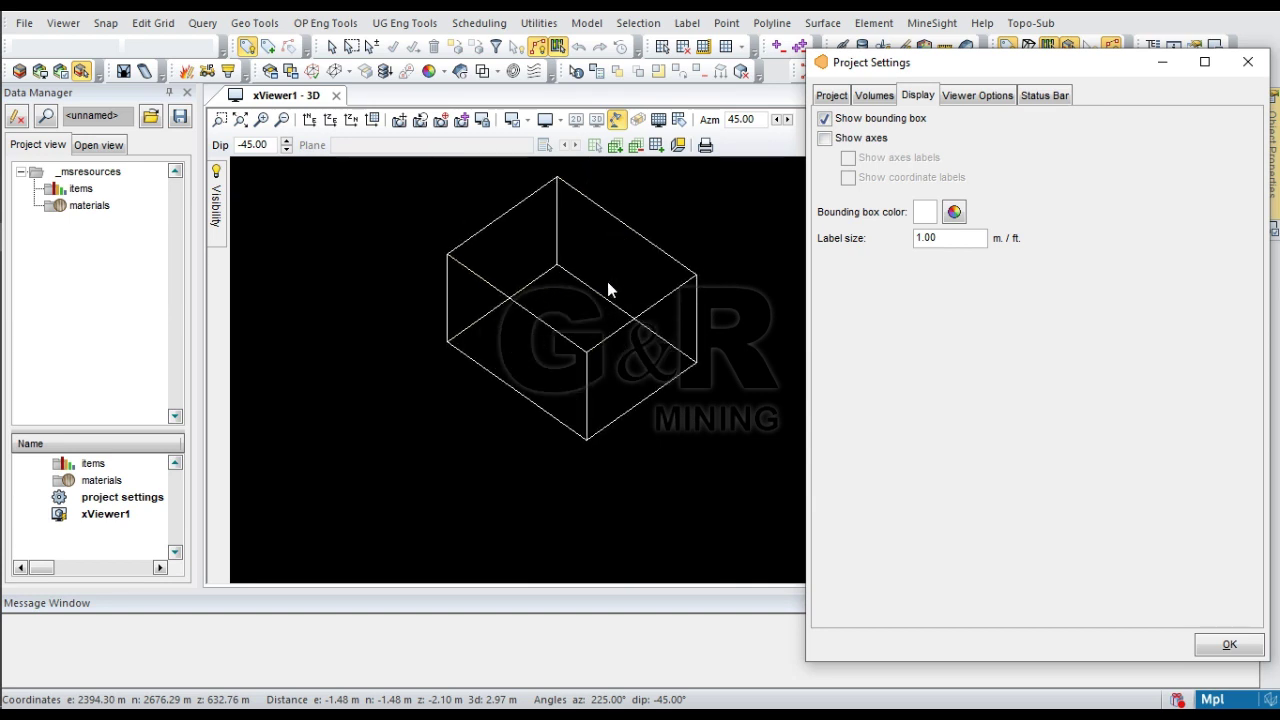
left_click(826, 139)
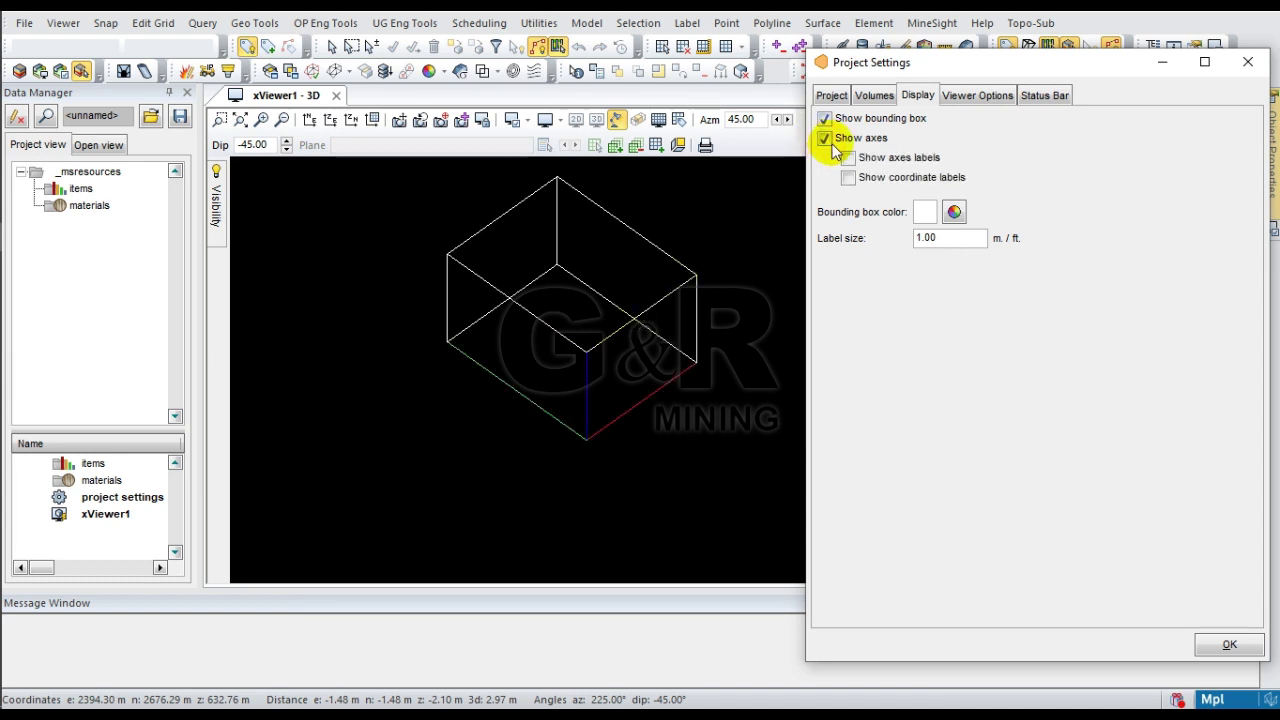
Turn on the axes labels and the coordinate labels for the project's bounding box
left_click_drag(739, 304, 449, 397)
scroll(617, 407, "up", 3)
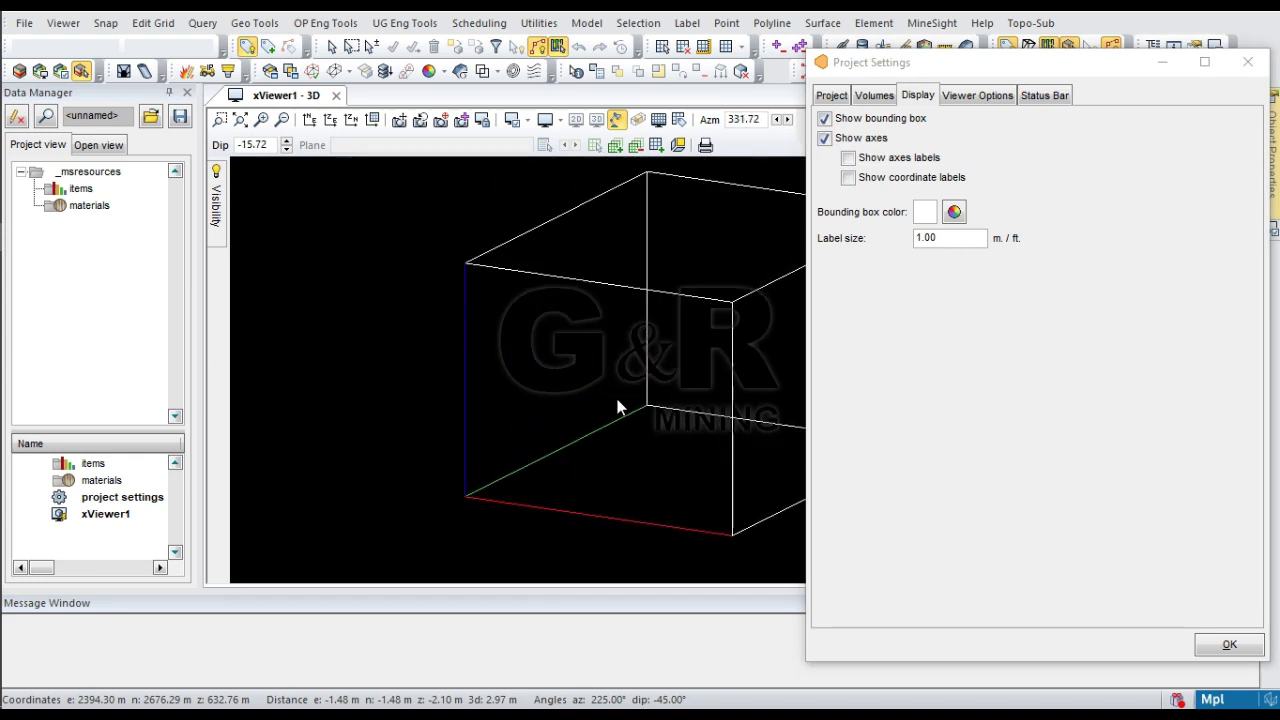
scroll(560, 390, "down", 3)
left_click_drag(558, 408, 546, 312)
scroll(548, 318, "up", 3)
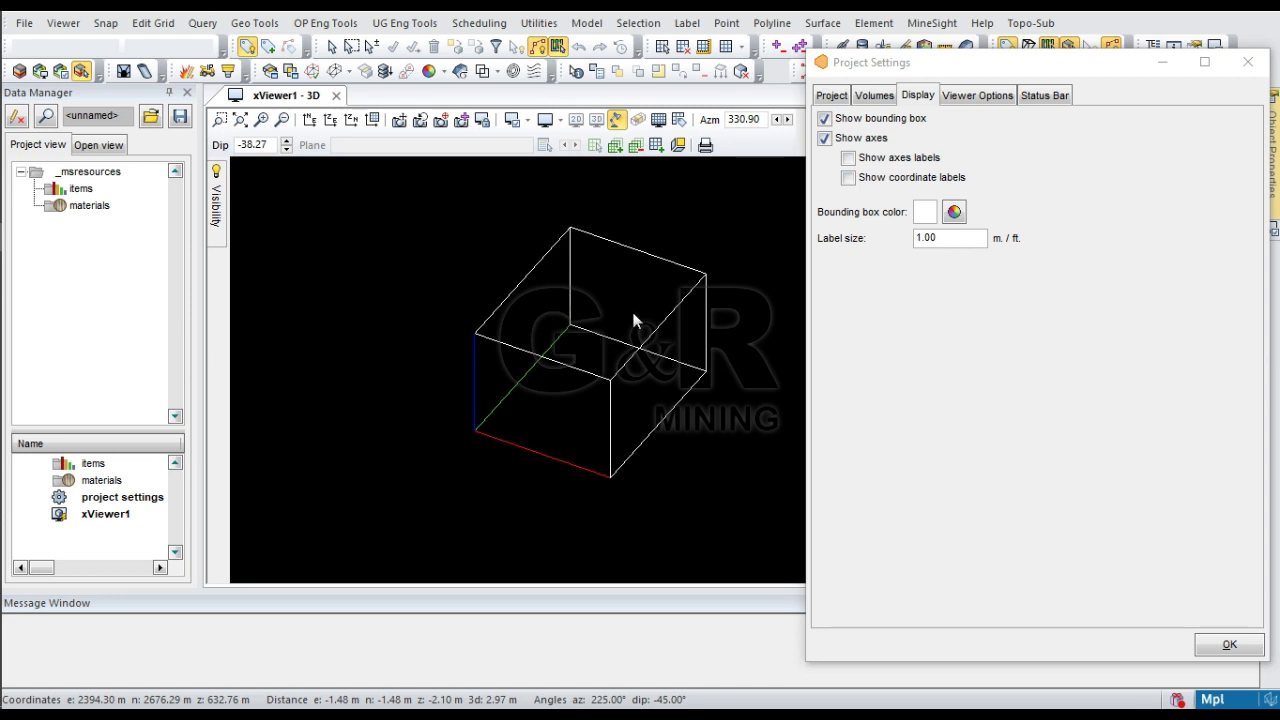
left_click(847, 164)
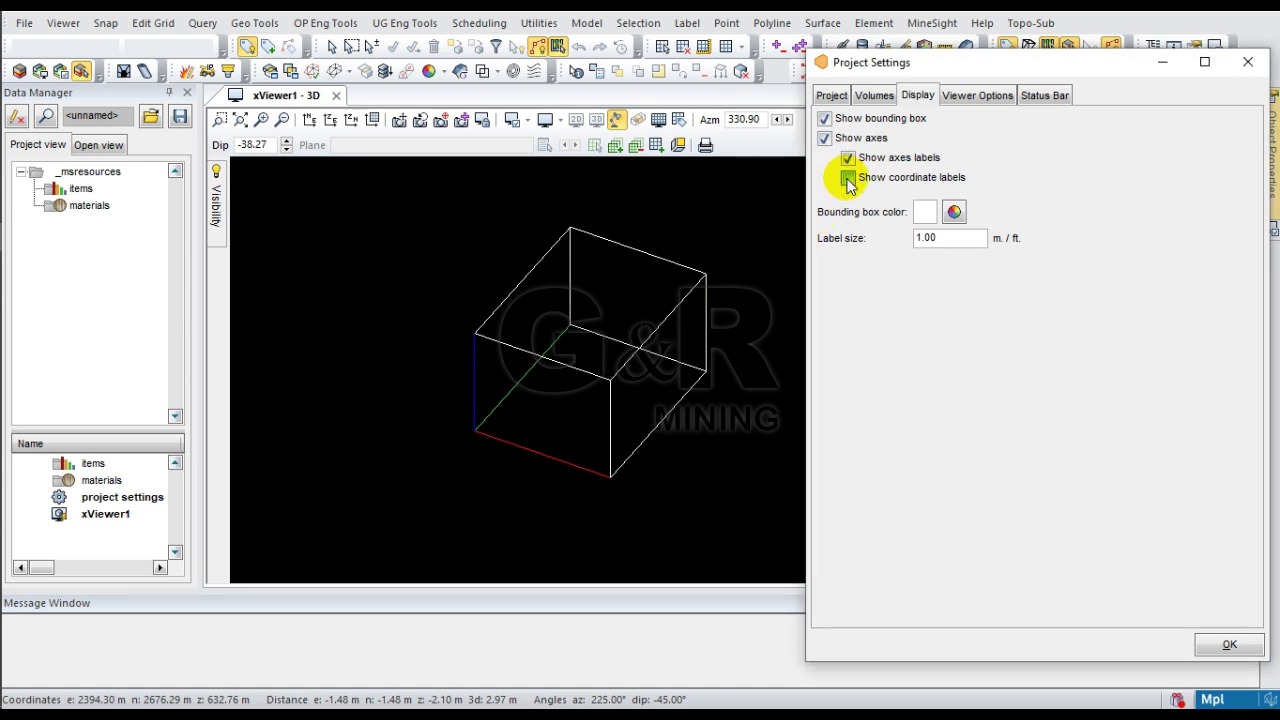
left_click(848, 180)
Set the label size to 10.00 and check the labels along the North axis up close
left_click_drag(952, 240, 897, 245)
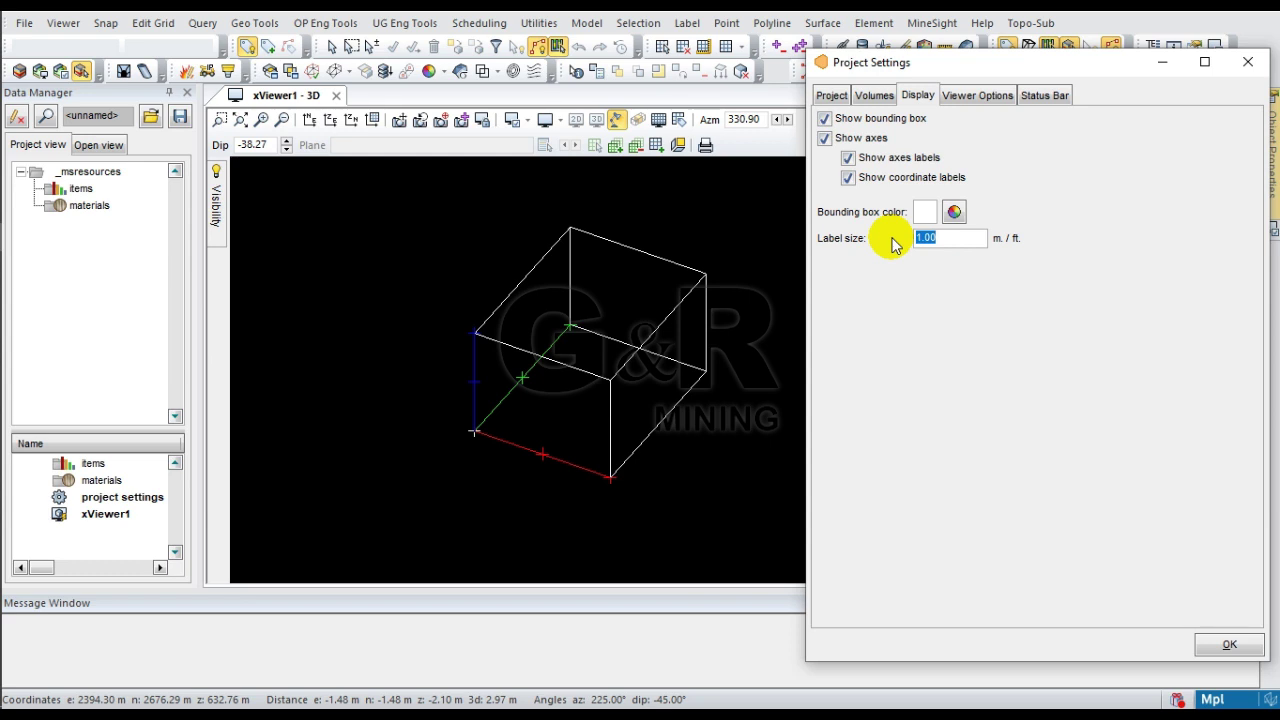
scroll(594, 306, "up", 6)
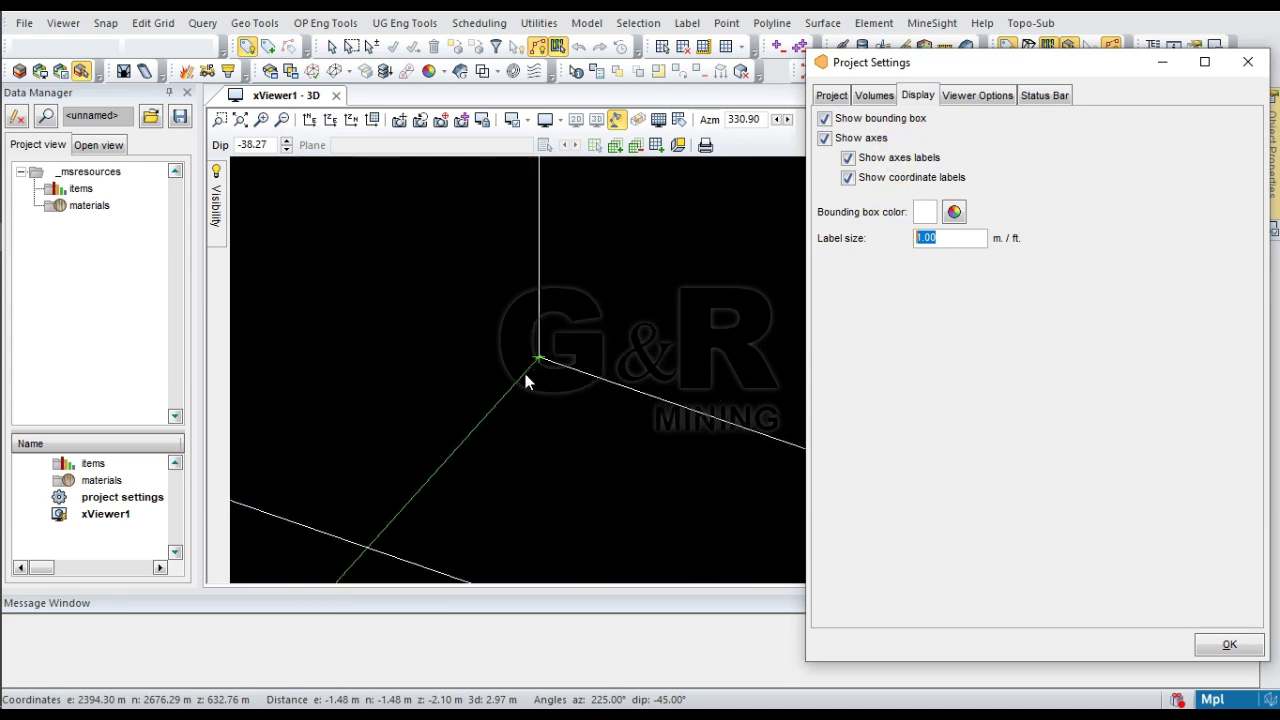
scroll(540, 355, "up", 2)
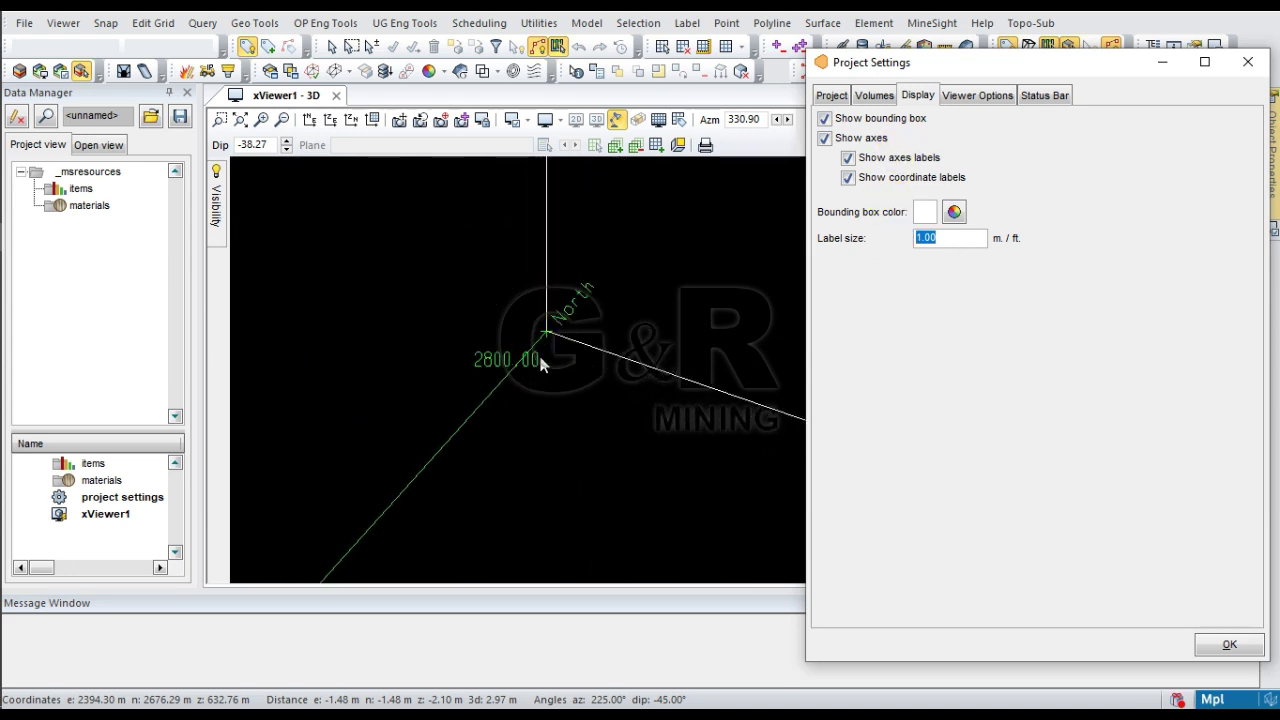
scroll(558, 292, "down", 8)
double_click(963, 238)
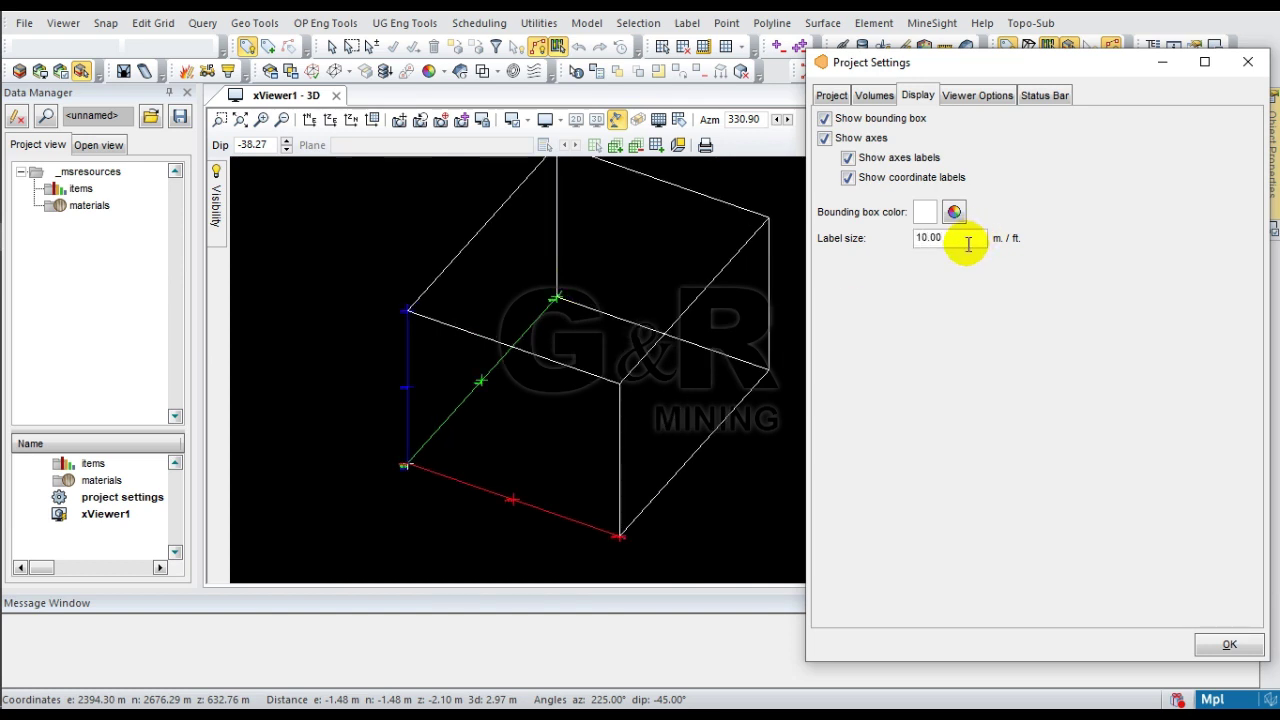
scroll(457, 371, "up", 5)
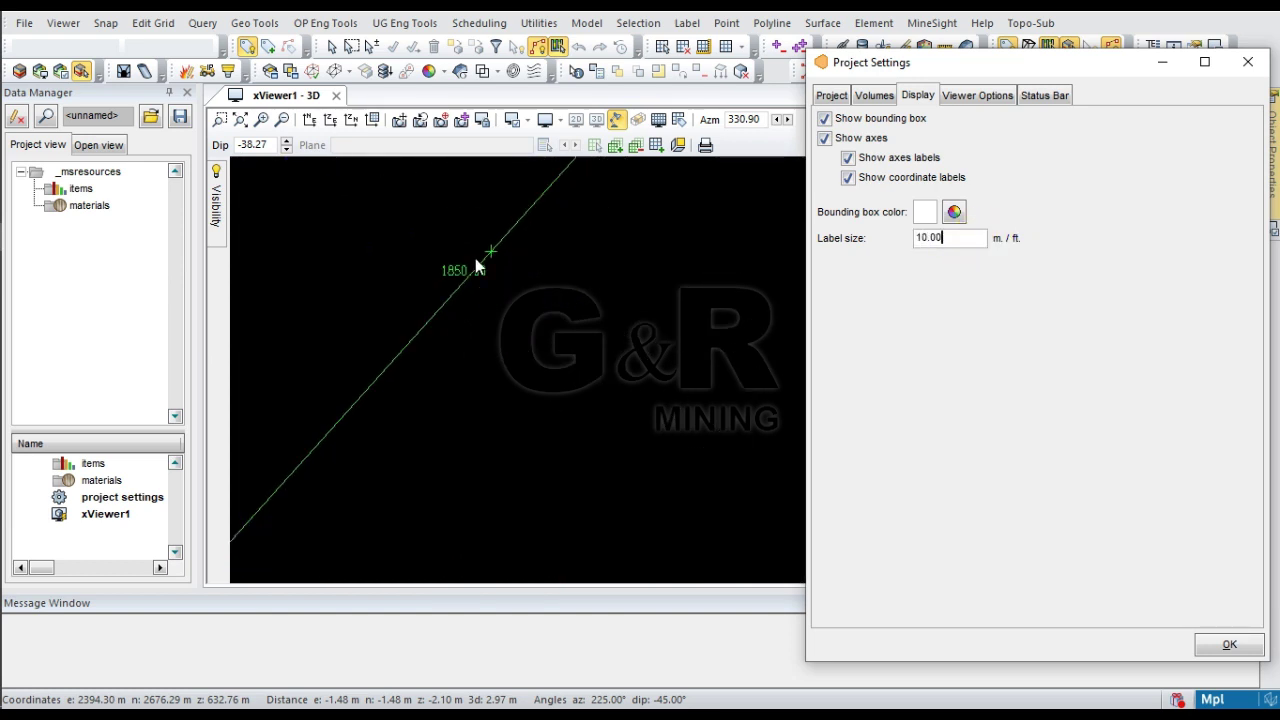
scroll(463, 296, "down", 5)
Set the label size of the axes and coordinates to 25.00
left_click_drag(960, 236, 900, 238)
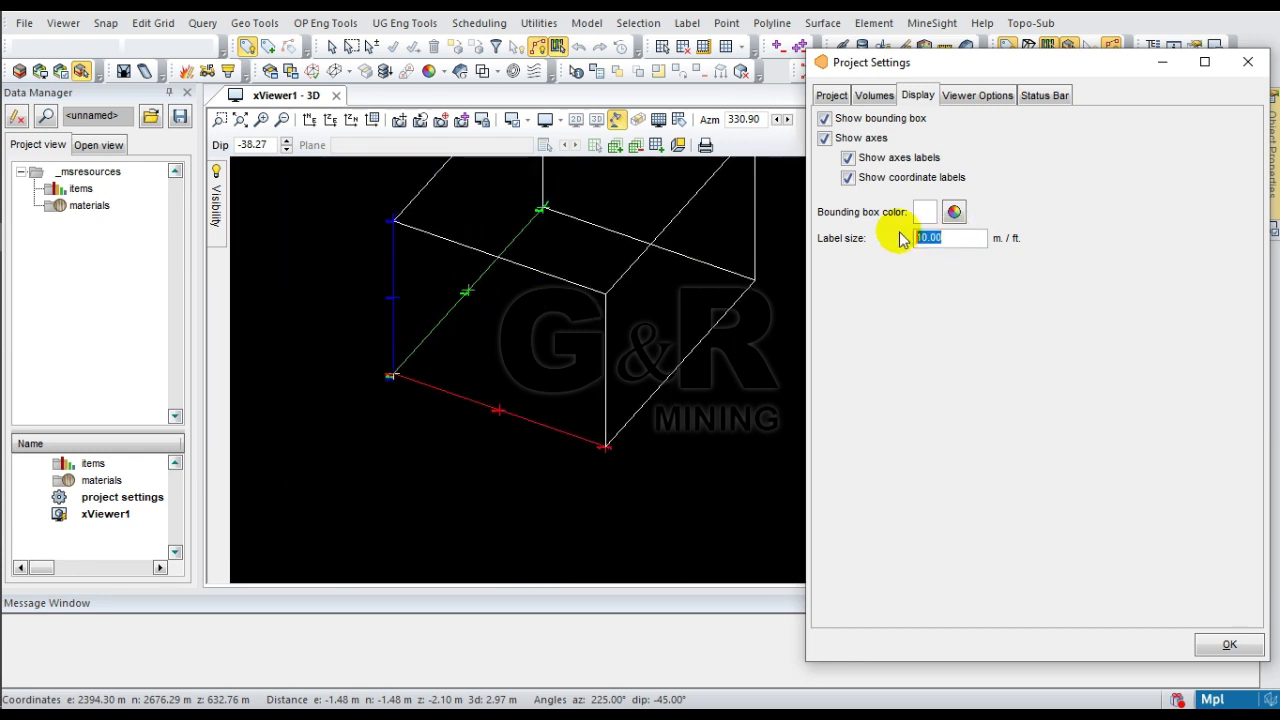
type("25.00")
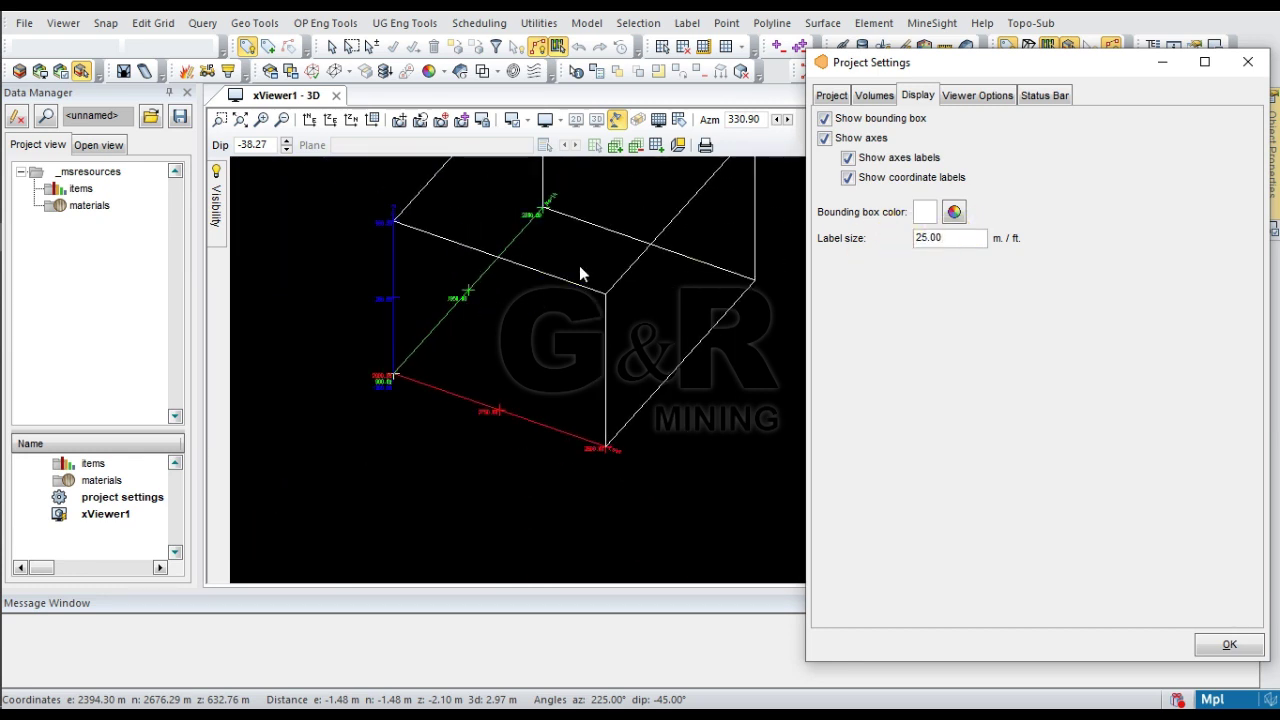
scroll(380, 198, "up", 3)
scroll(366, 230, "down", 1)
left_click_drag(523, 302, 491, 321)
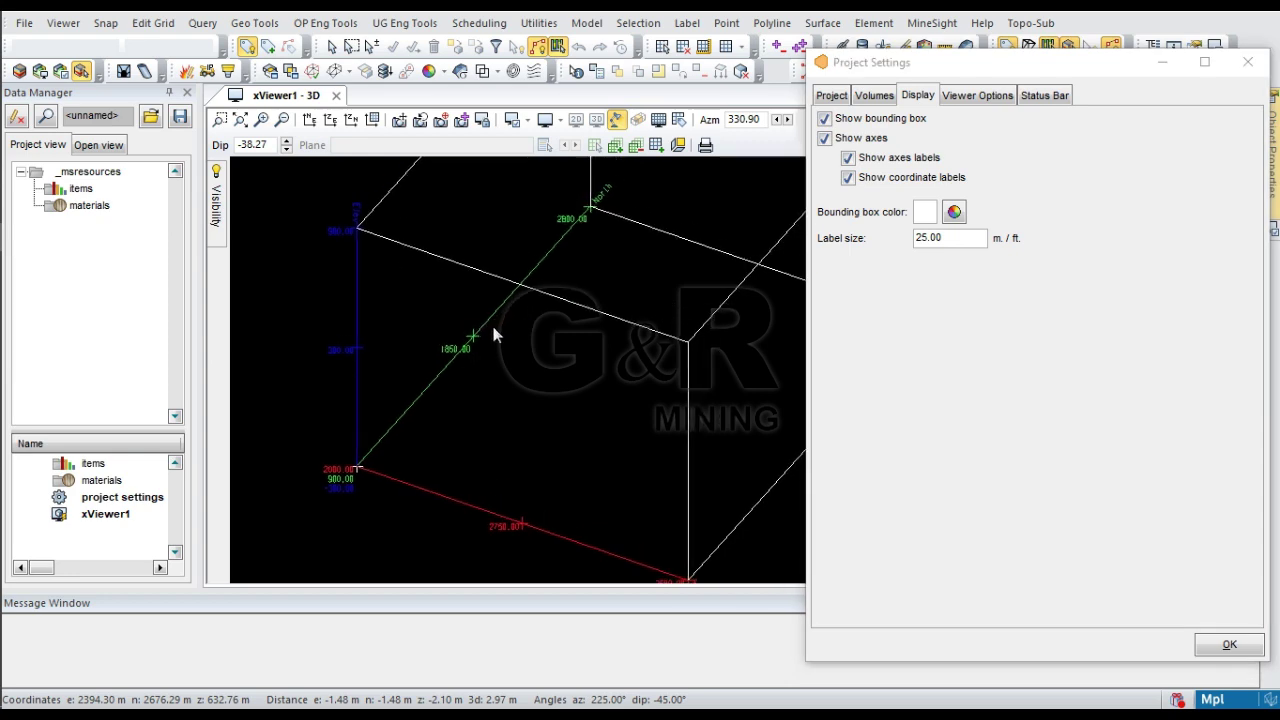
Examine the coordinate labels at the bounding box's origin and along the East axis to its far end
scroll(403, 297, "up", 5)
scroll(383, 307, "down", 3)
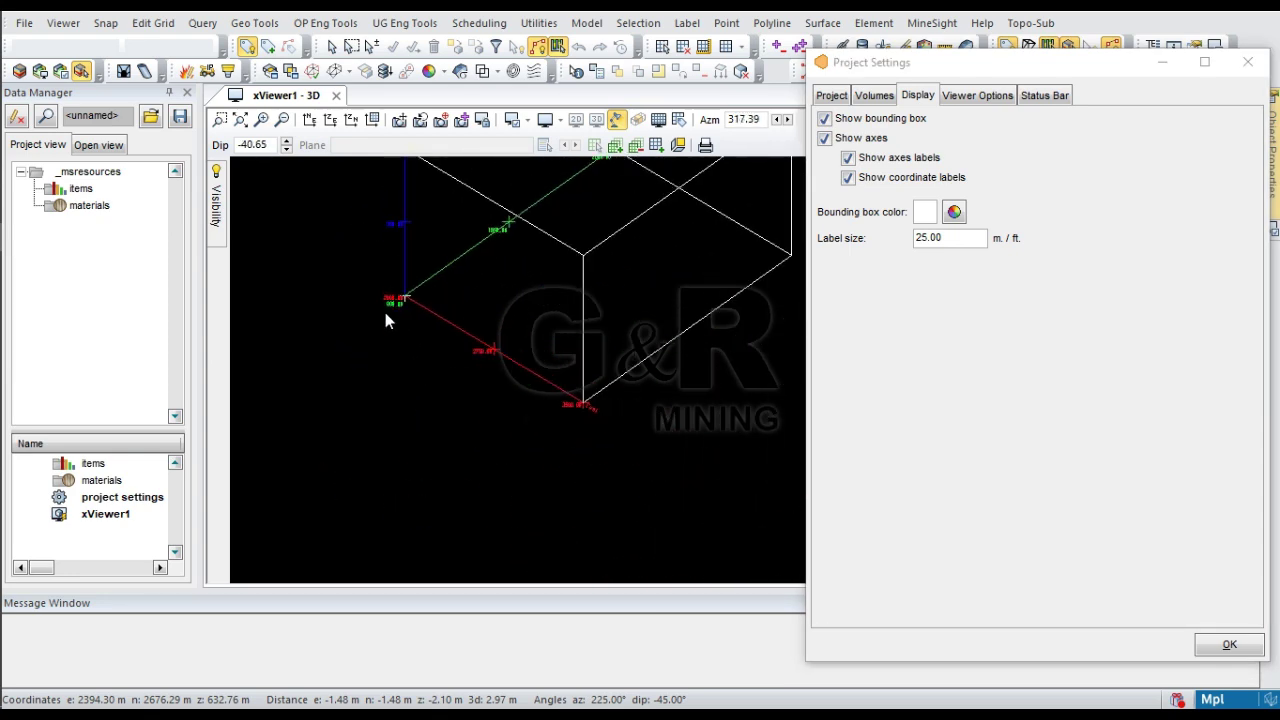
scroll(566, 383, "down", 2)
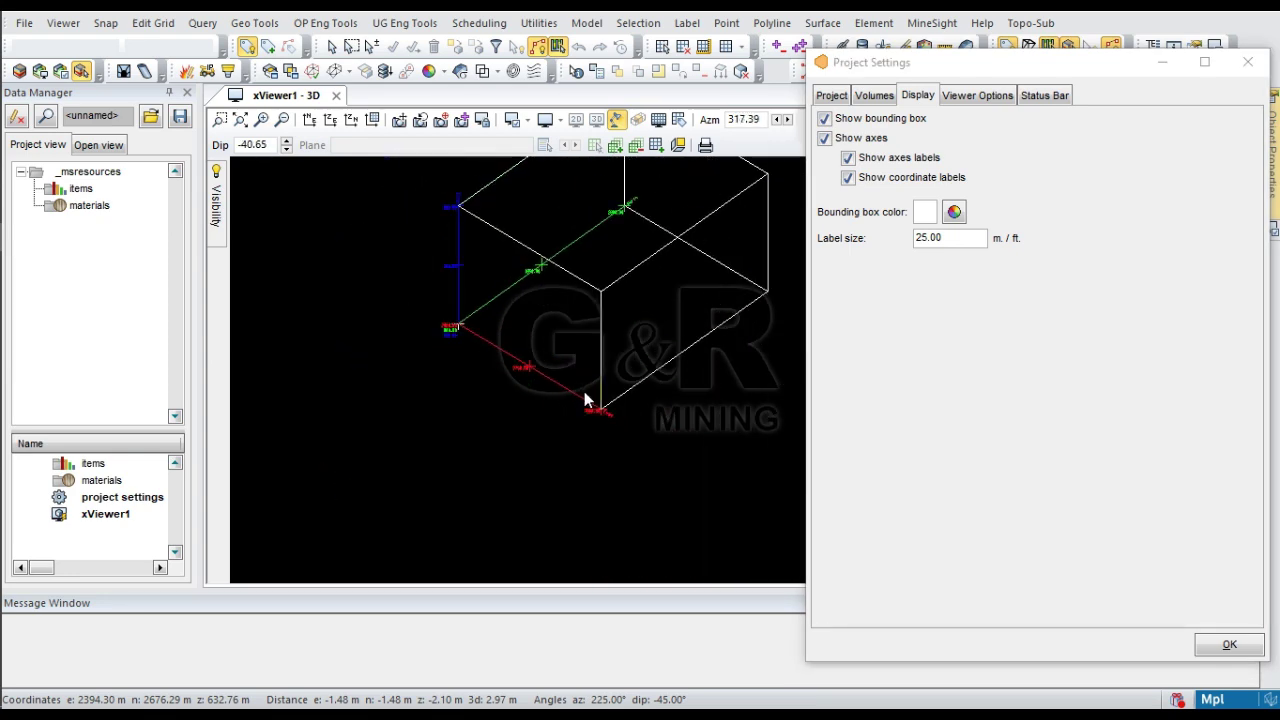
scroll(440, 318, "up", 5)
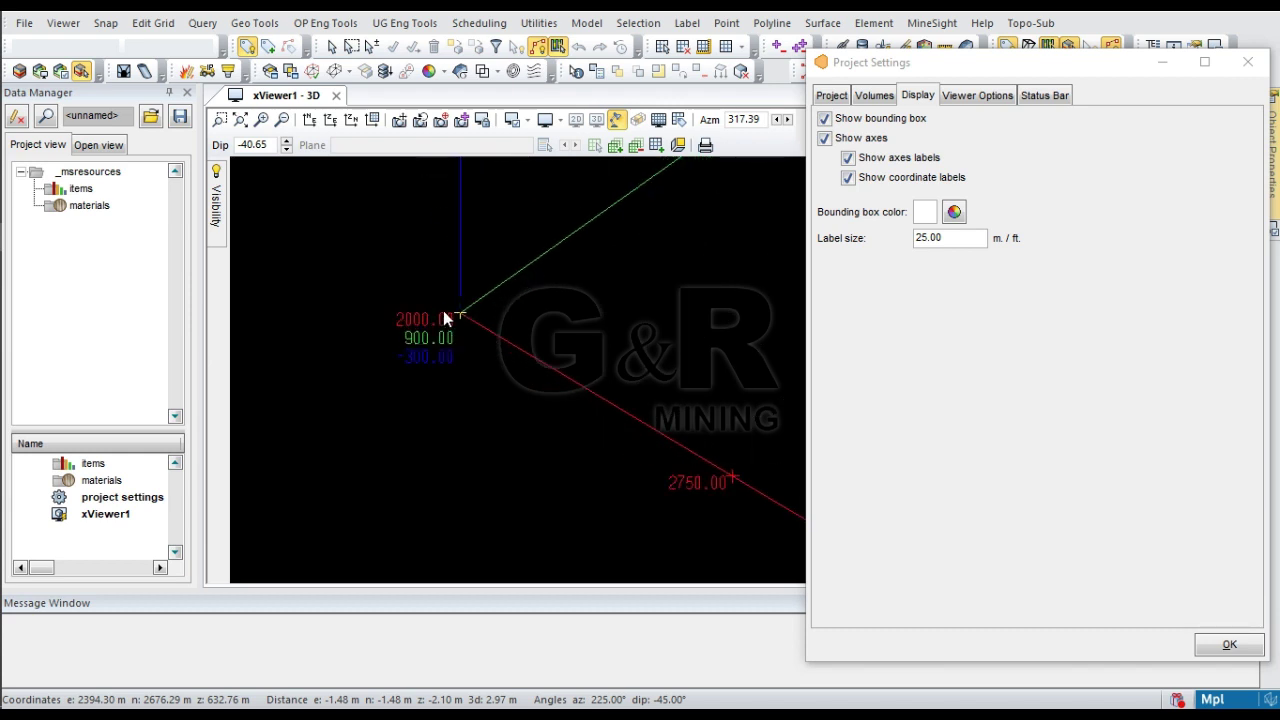
scroll(418, 322, "down", 2)
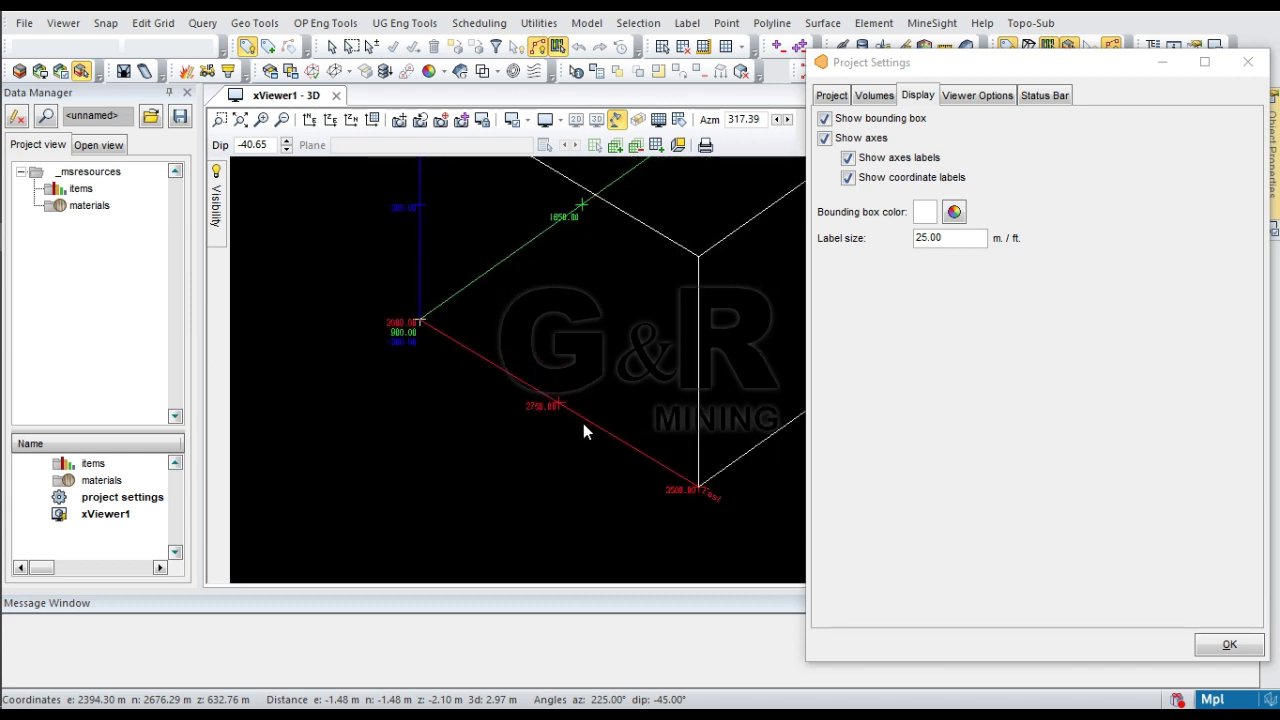
scroll(586, 432, "up", 5)
scroll(570, 462, "down", 1)
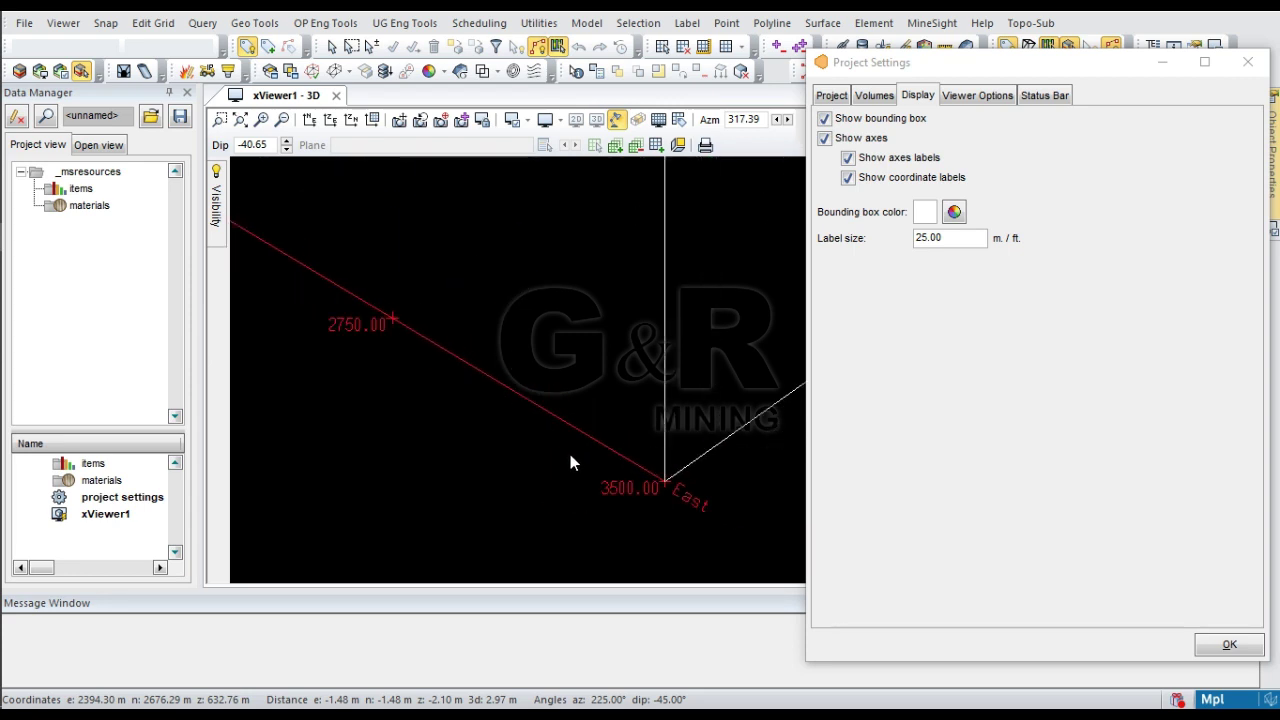
scroll(570, 462, "up", 3)
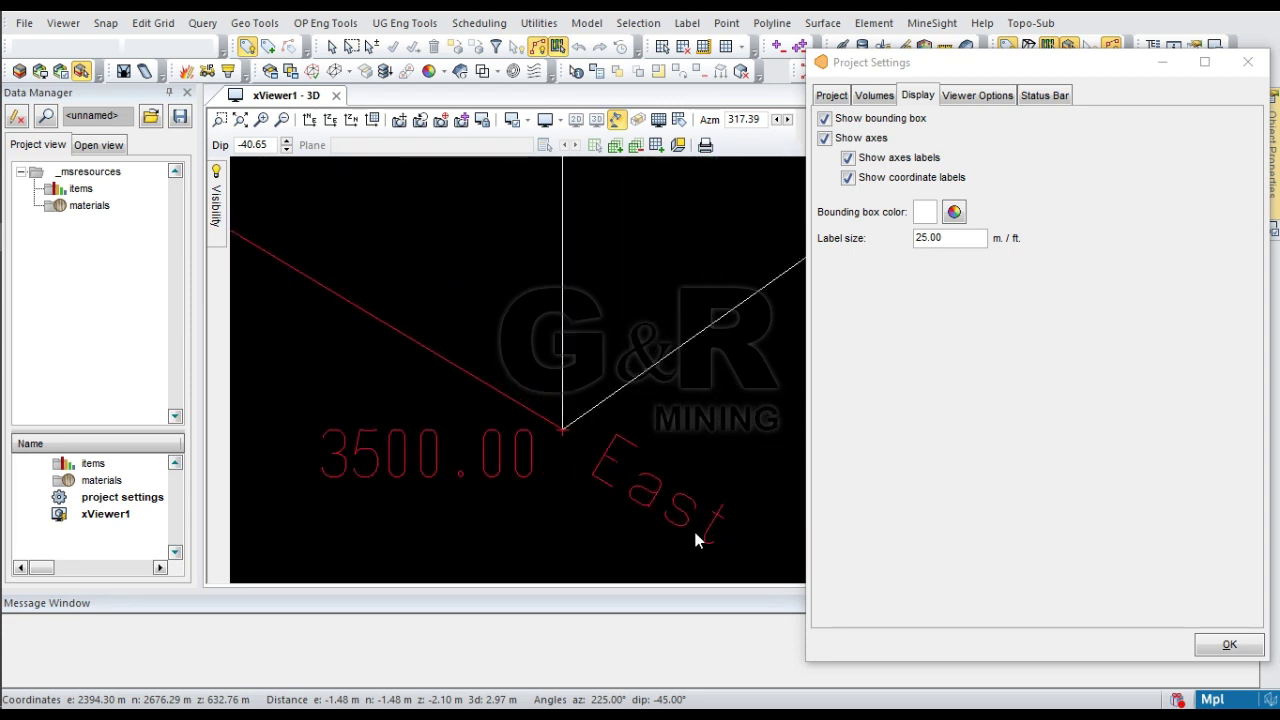
scroll(674, 482, "down", 2)
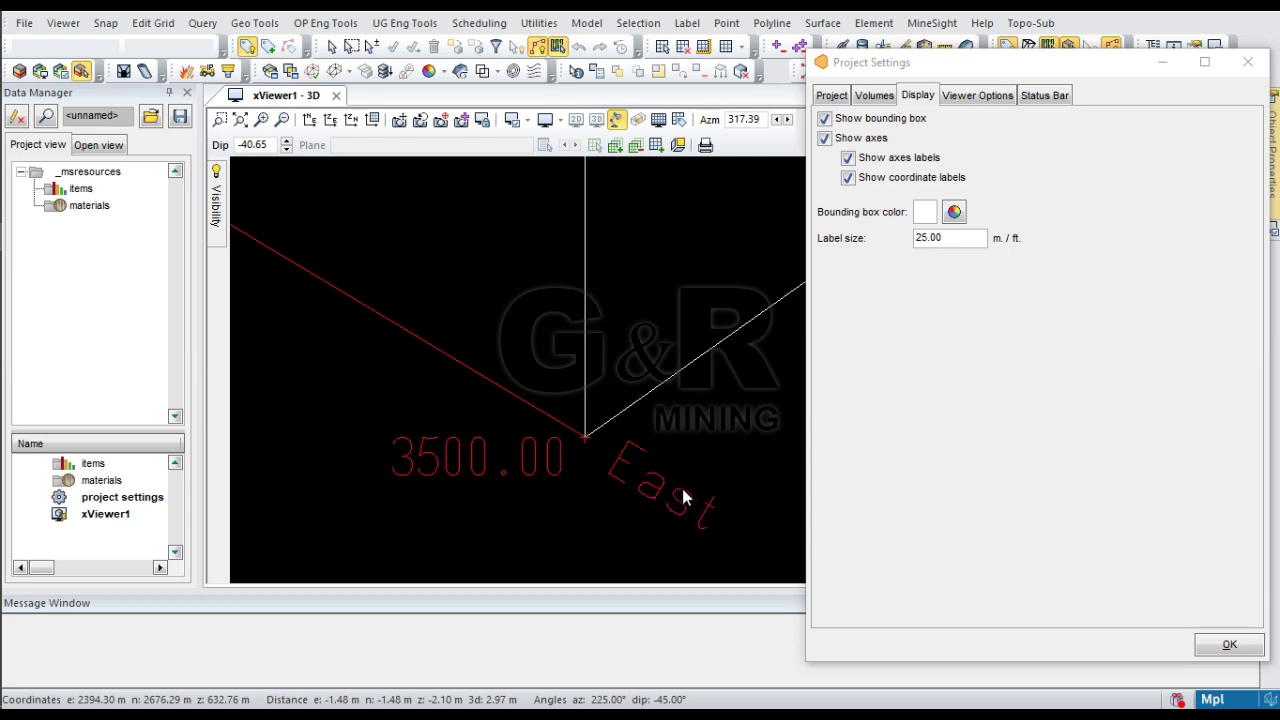
scroll(683, 472, "down", 4)
scroll(378, 320, "up", 3)
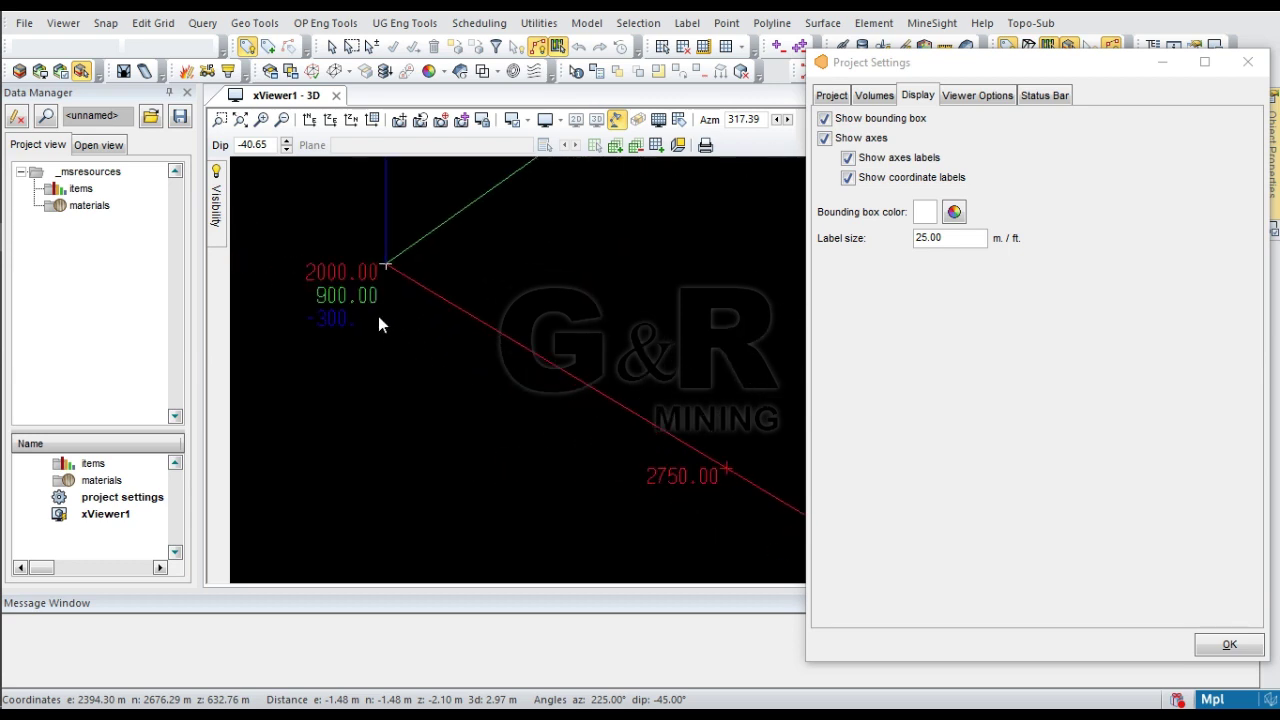
scroll(350, 272, "down", 4)
scroll(484, 342, "up", 4)
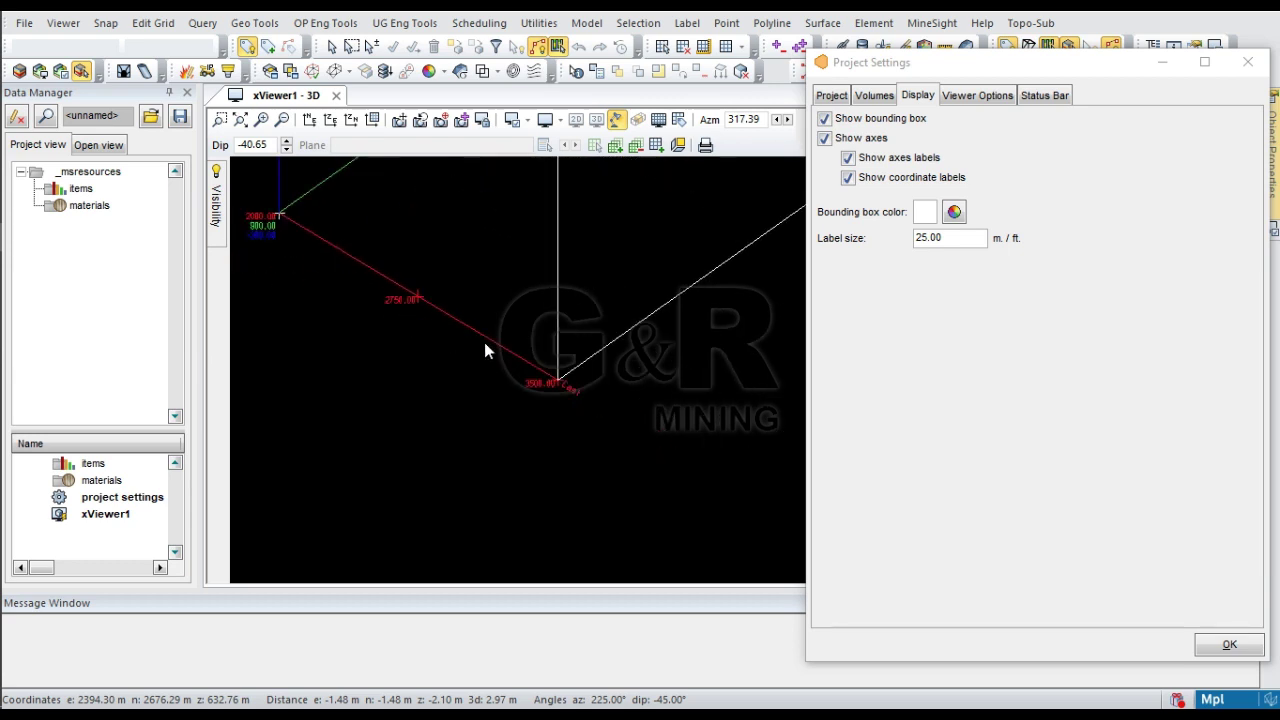
scroll(544, 408, "down", 5)
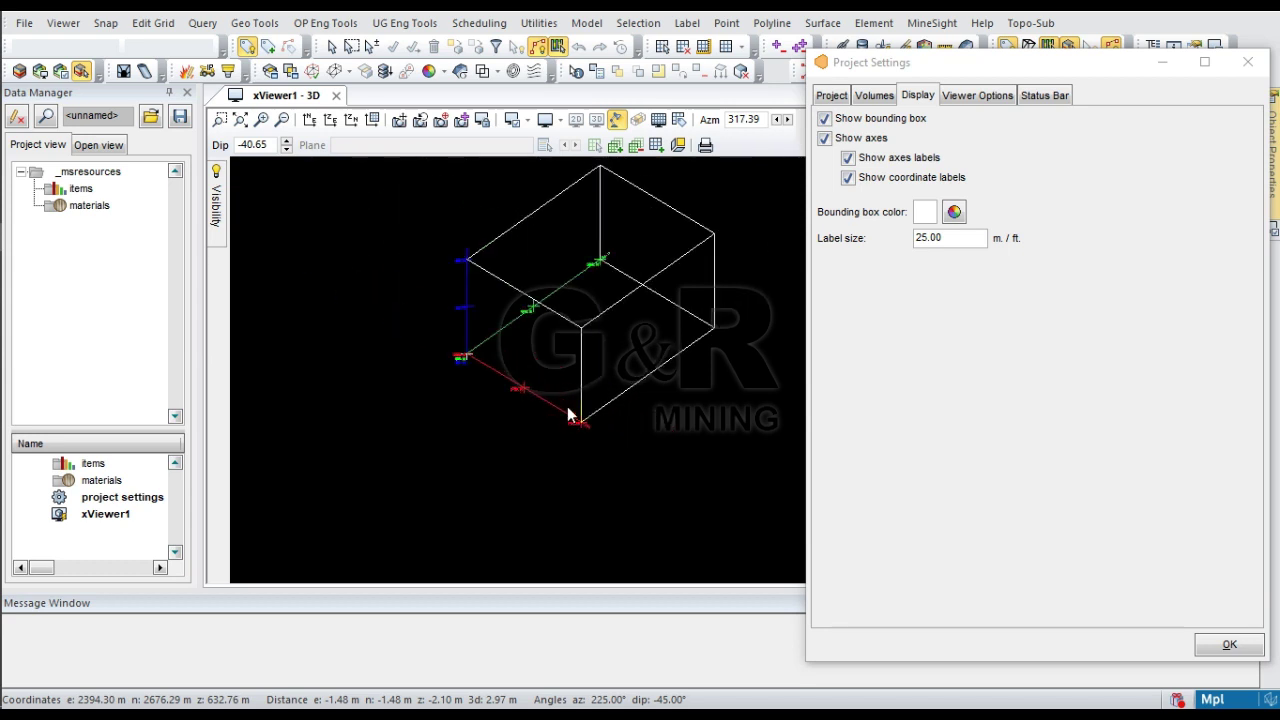
scroll(511, 335, "up", 2)
scroll(505, 345, "down", 4)
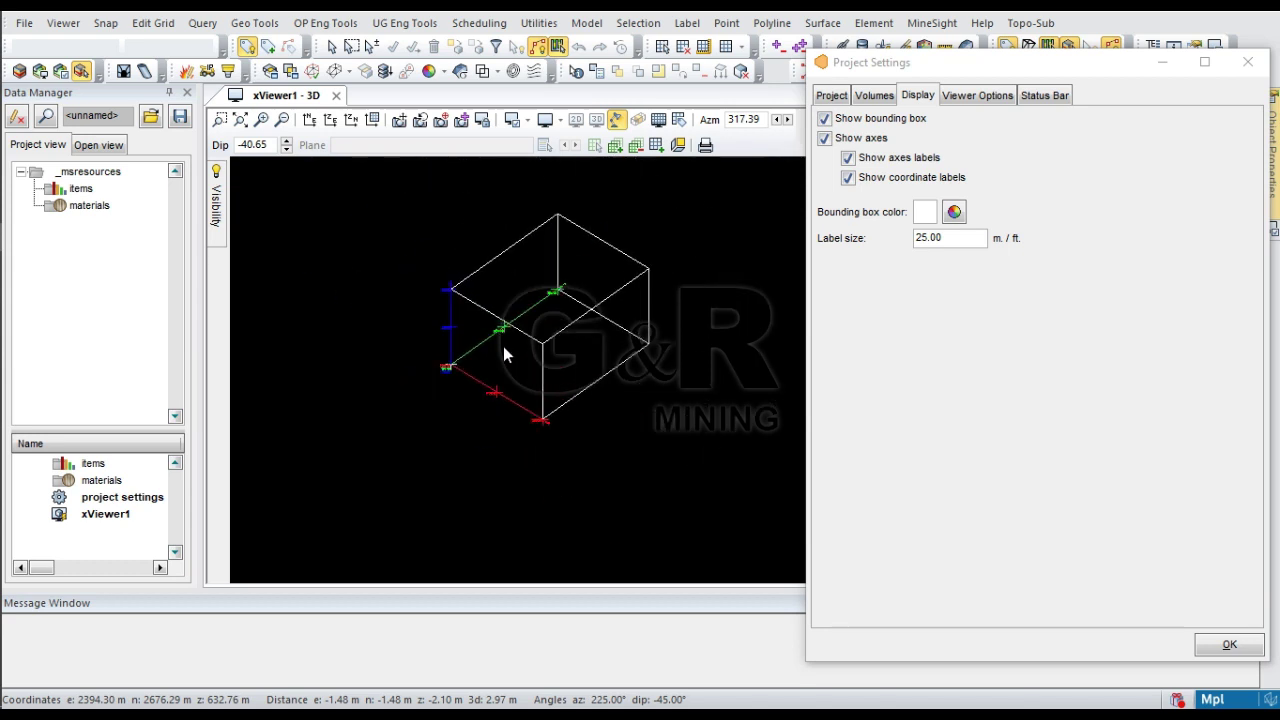
Compare the origin's coordinate labels with those along the North axis up to its far end
scroll(519, 345, "up", 5)
scroll(416, 380, "up", 3)
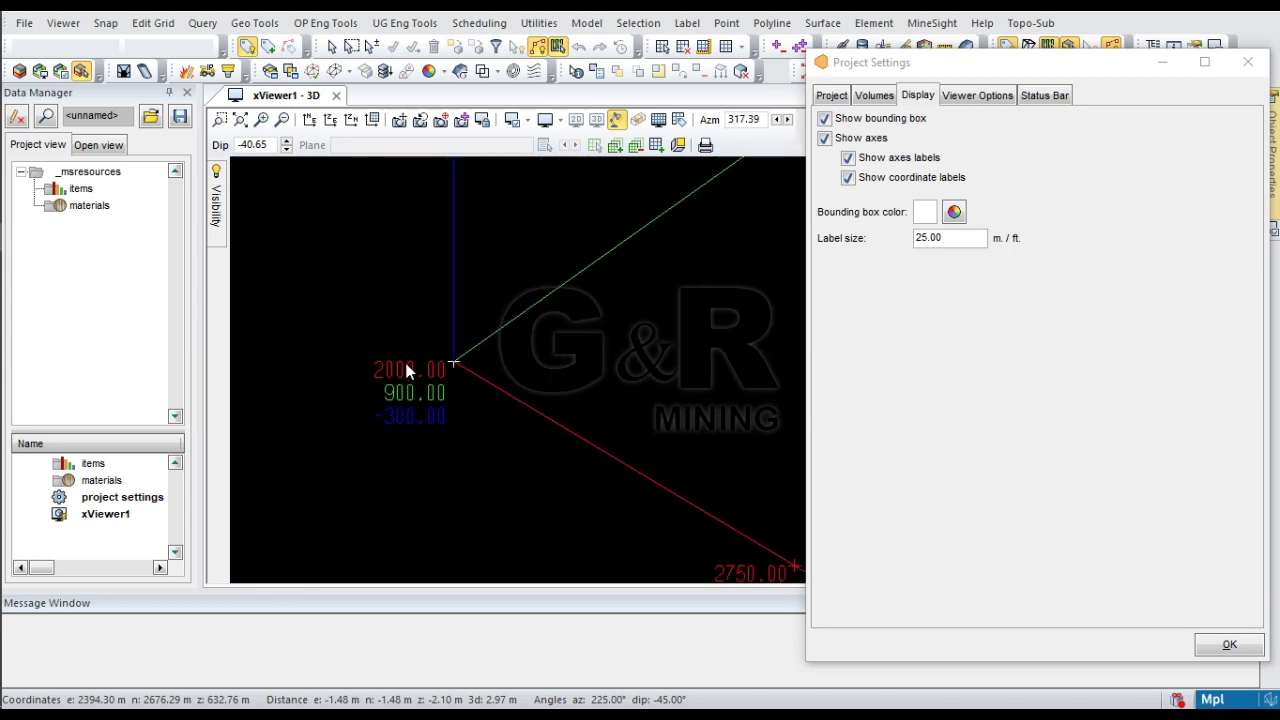
scroll(404, 379, "down", 3)
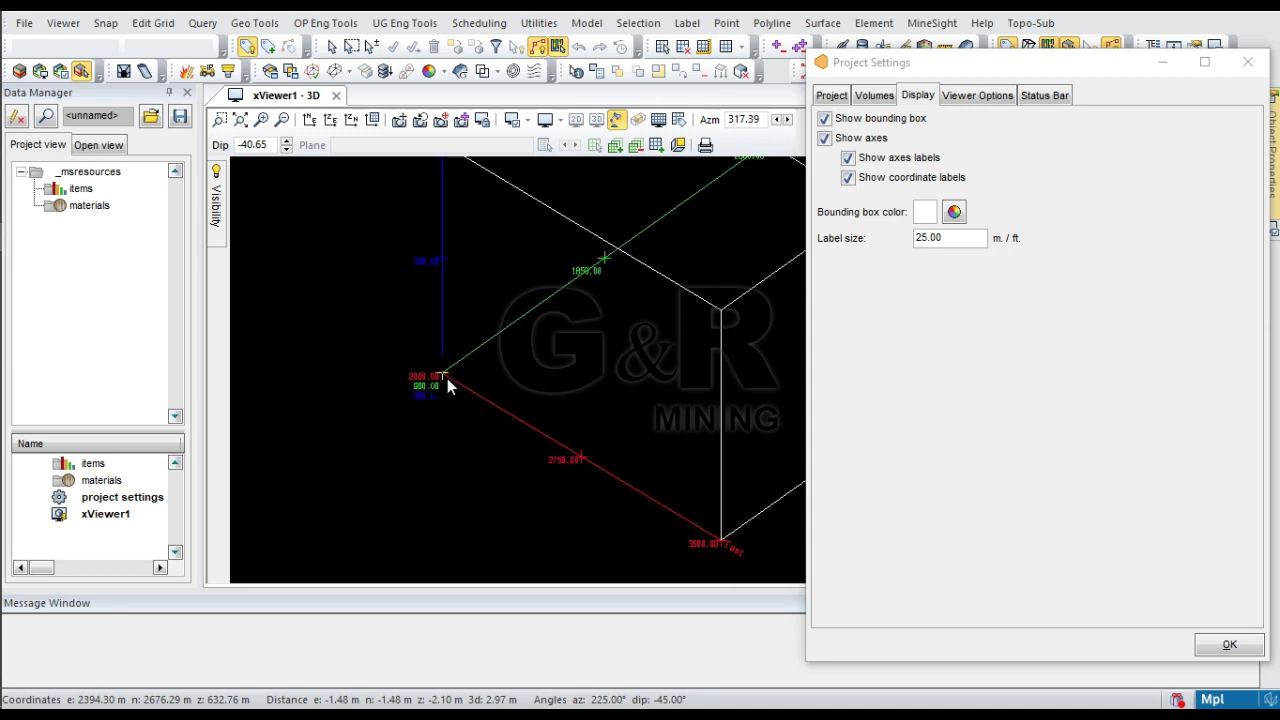
scroll(655, 230, "up", 3)
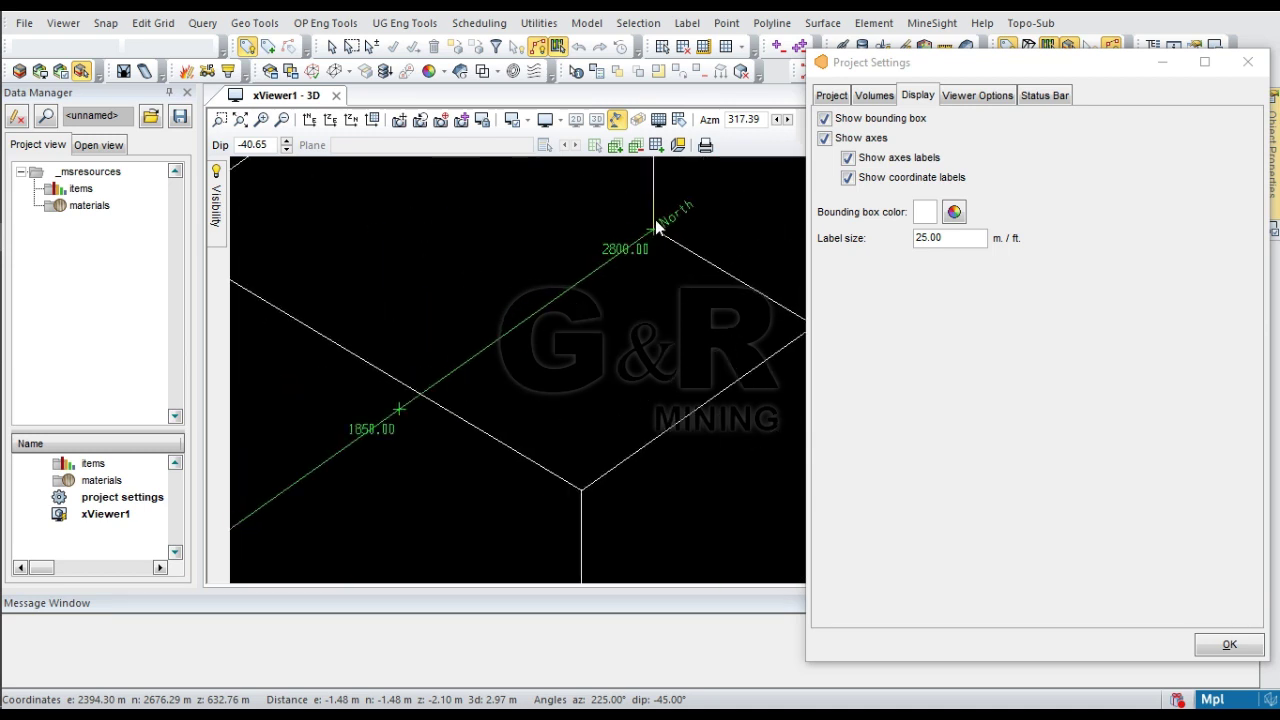
scroll(608, 263, "down", 4)
scroll(430, 385, "up", 4)
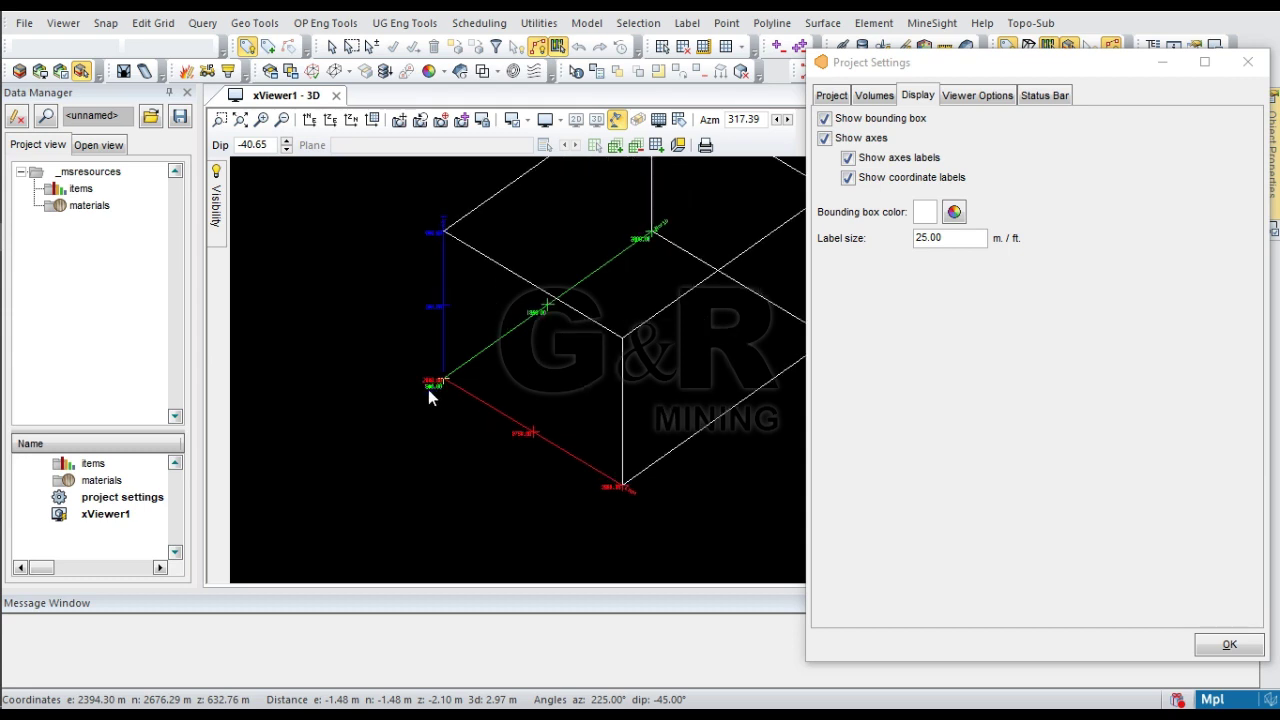
scroll(423, 396, "down", 3)
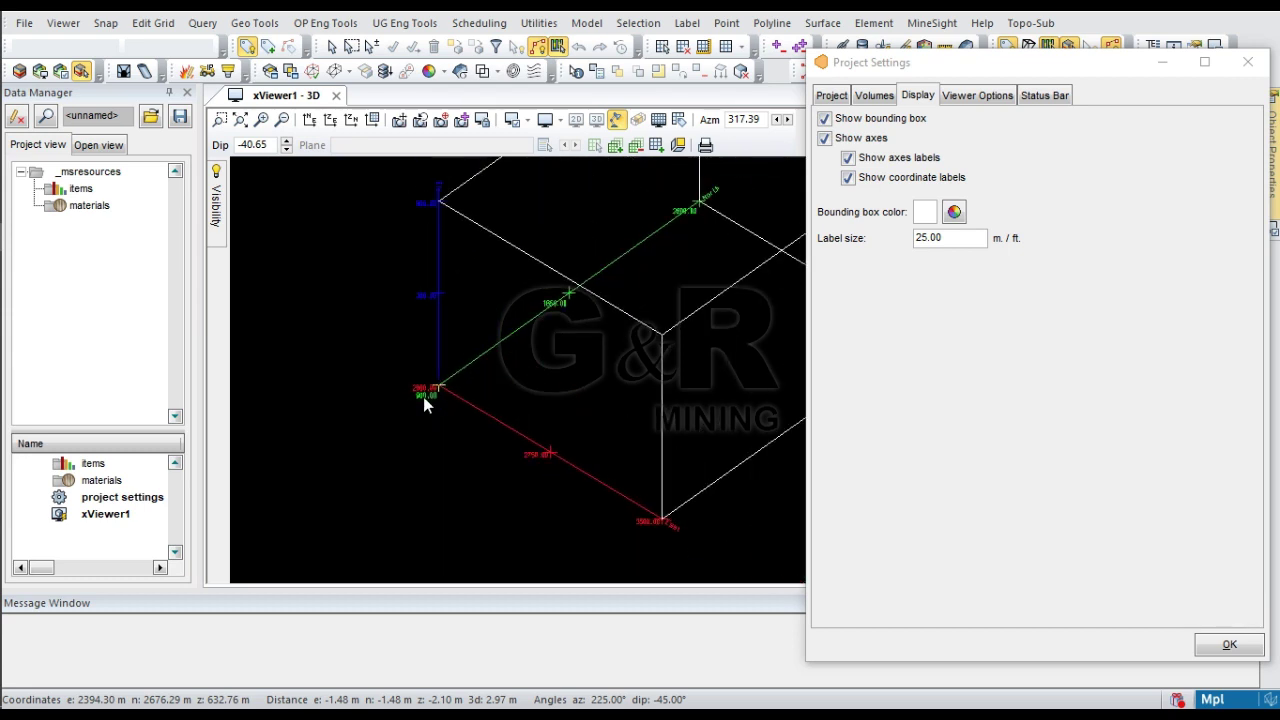
scroll(430, 391, "up", 4)
scroll(430, 399, "down", 3)
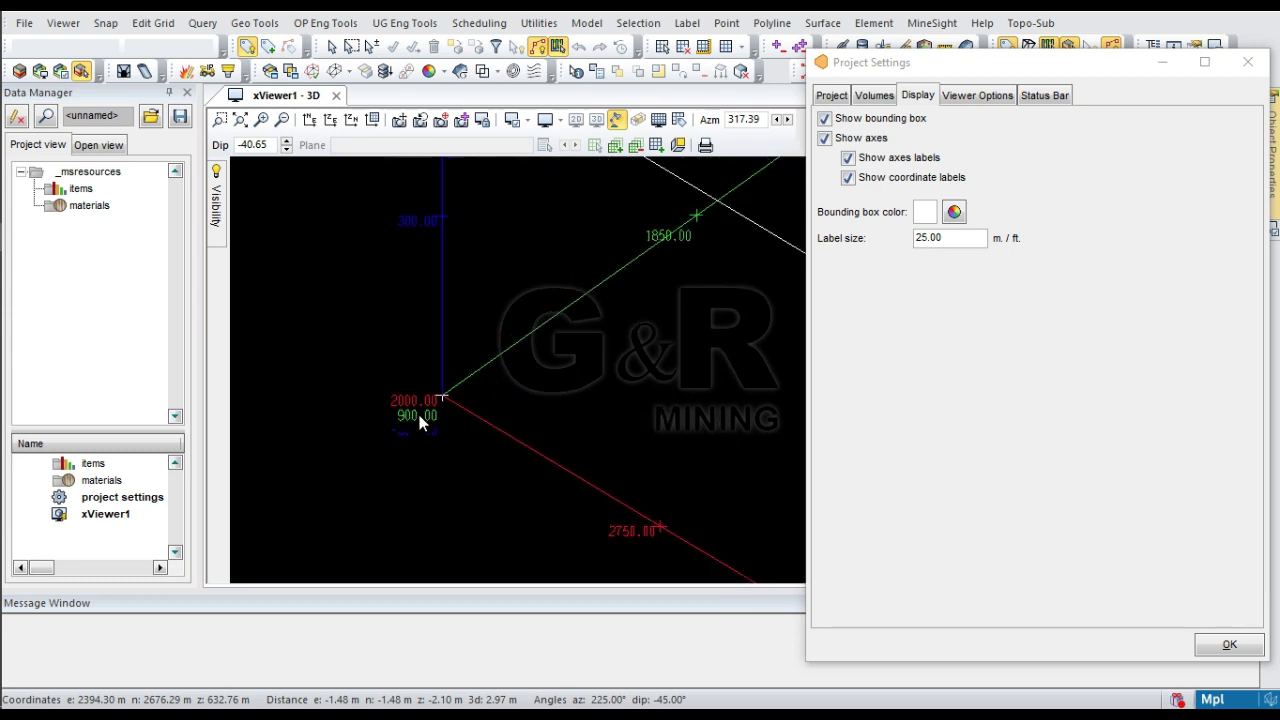
scroll(494, 363, "up", 4)
scroll(517, 387, "down", 3)
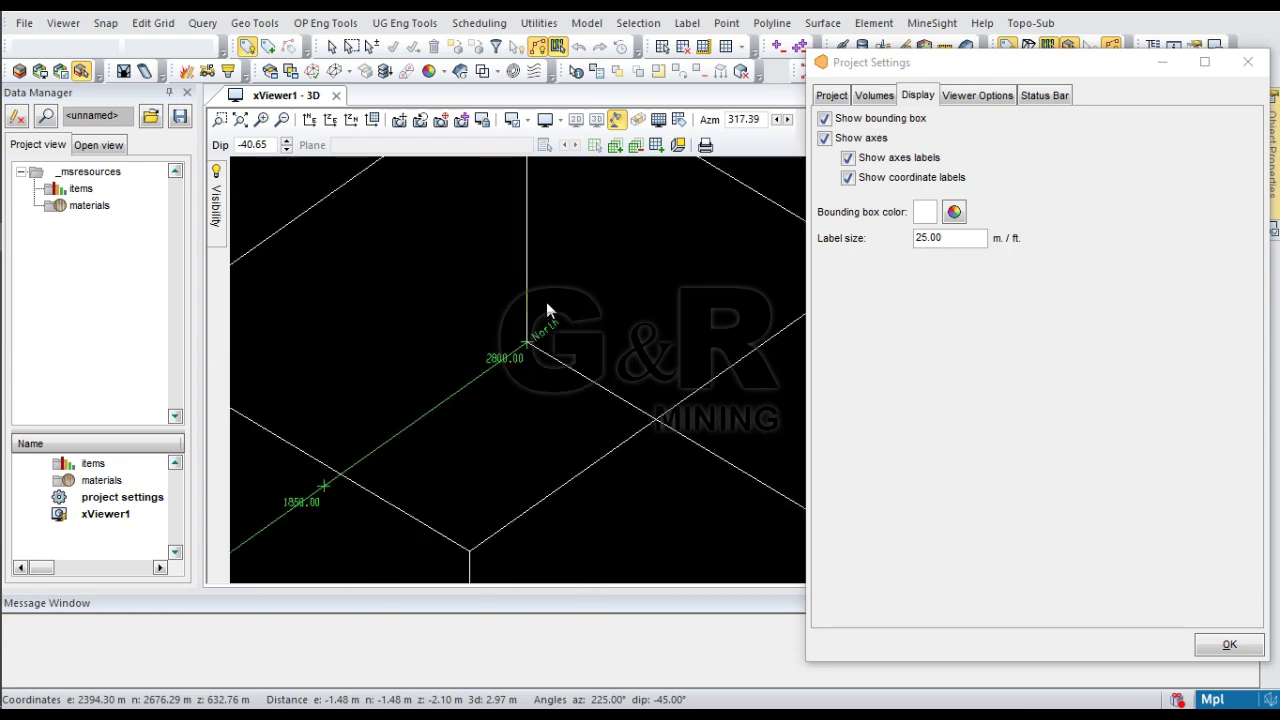
scroll(420, 363, "up", 3)
scroll(364, 360, "down", 2)
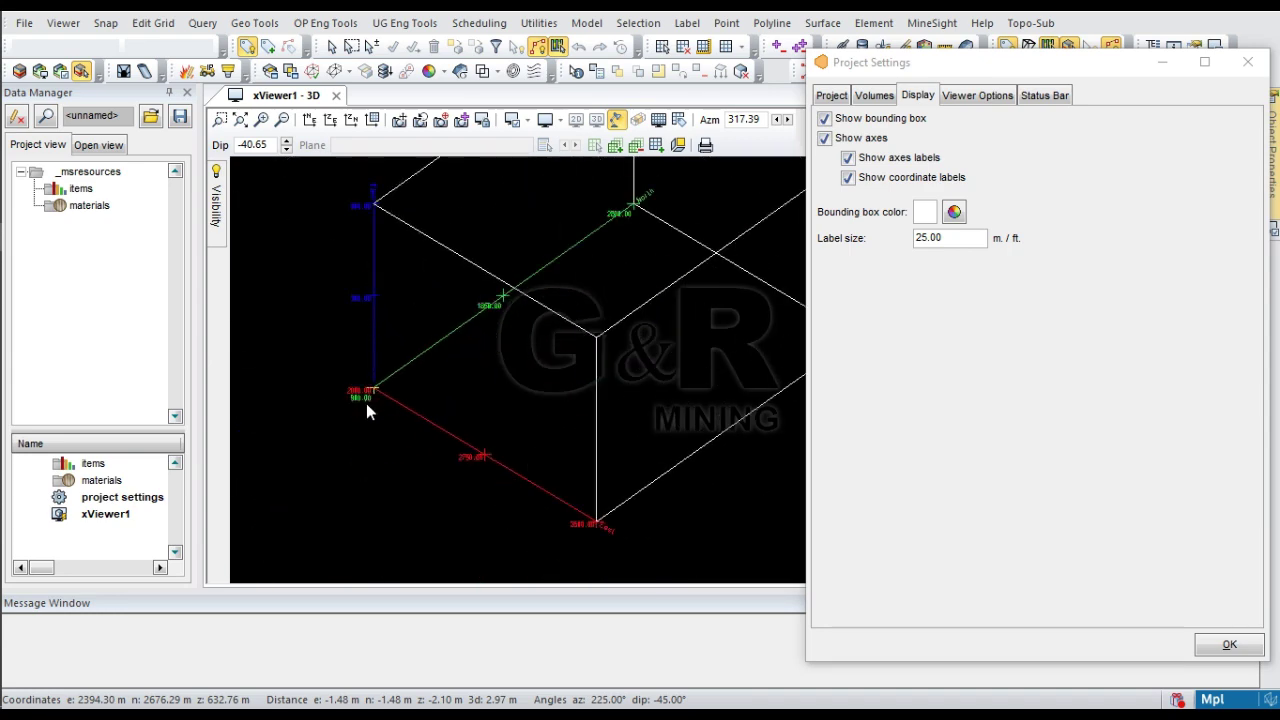
Examine the elevation axis labels from the origin up to the upper corner of the bounding box
scroll(366, 405, "up", 4)
scroll(367, 419, "down", 2)
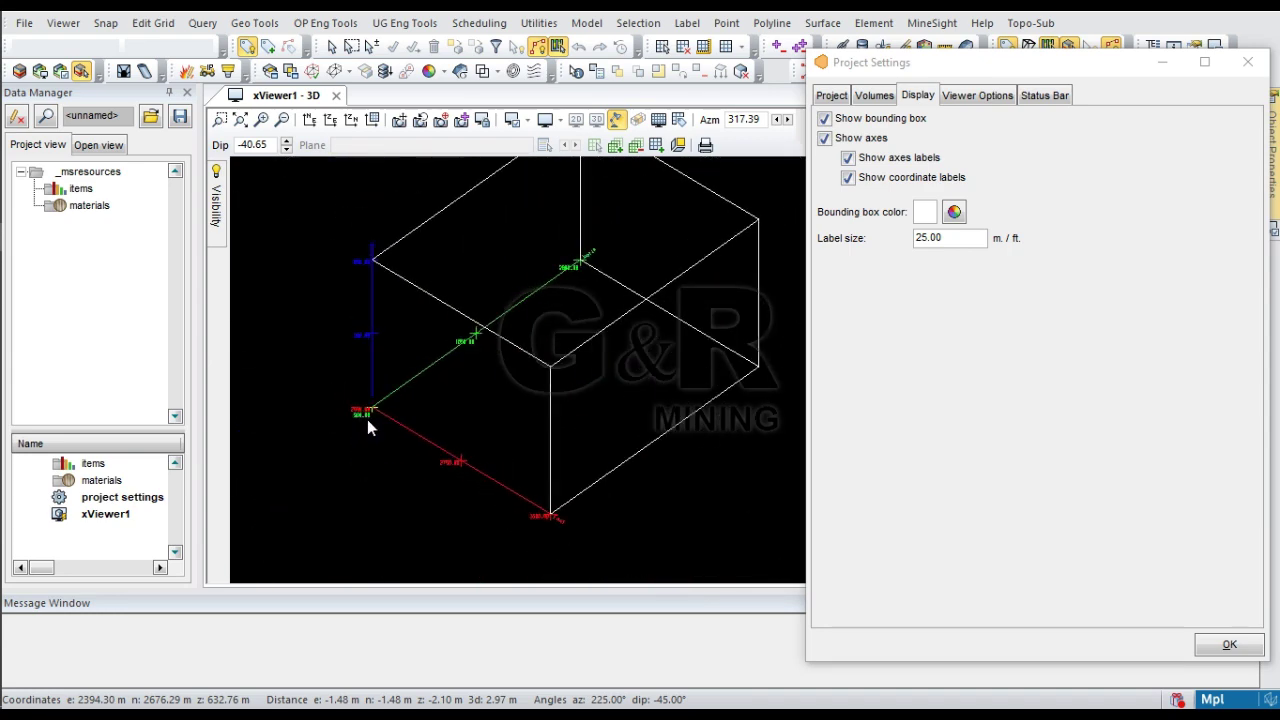
scroll(367, 256, "up", 4)
scroll(382, 245, "down", 2)
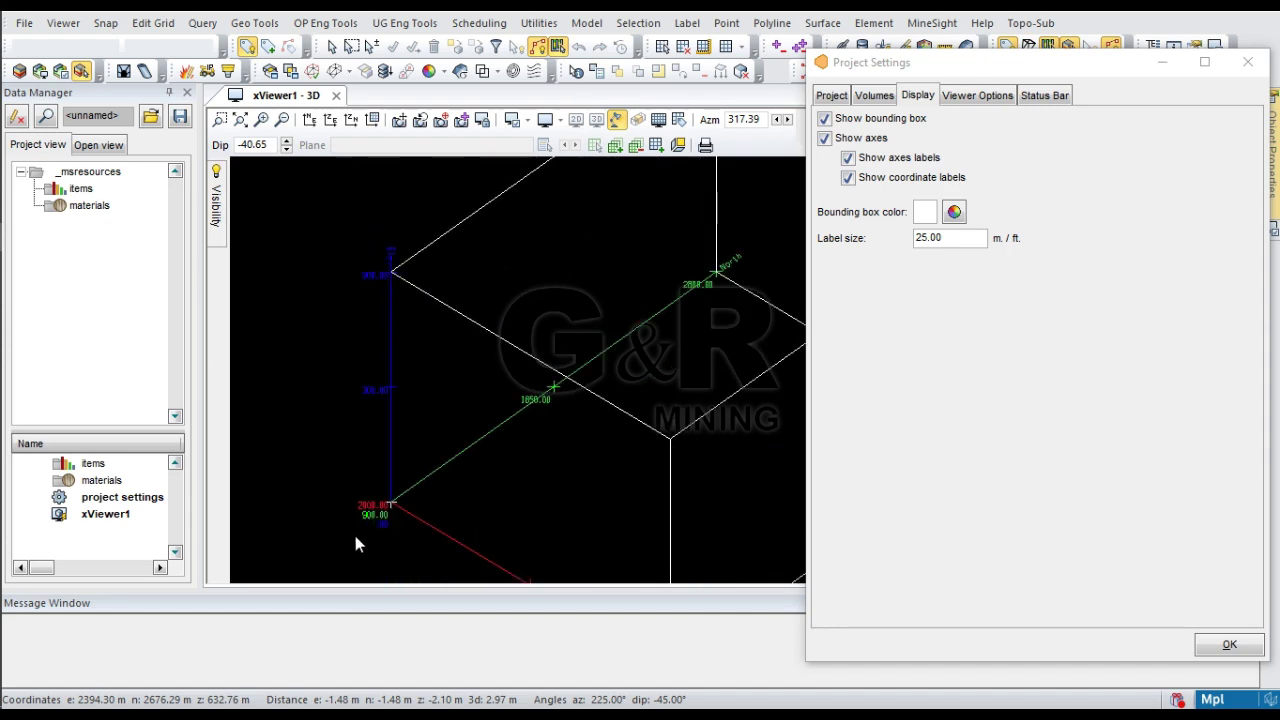
scroll(375, 516, "up", 2)
scroll(371, 511, "down", 3)
scroll(368, 398, "up", 4)
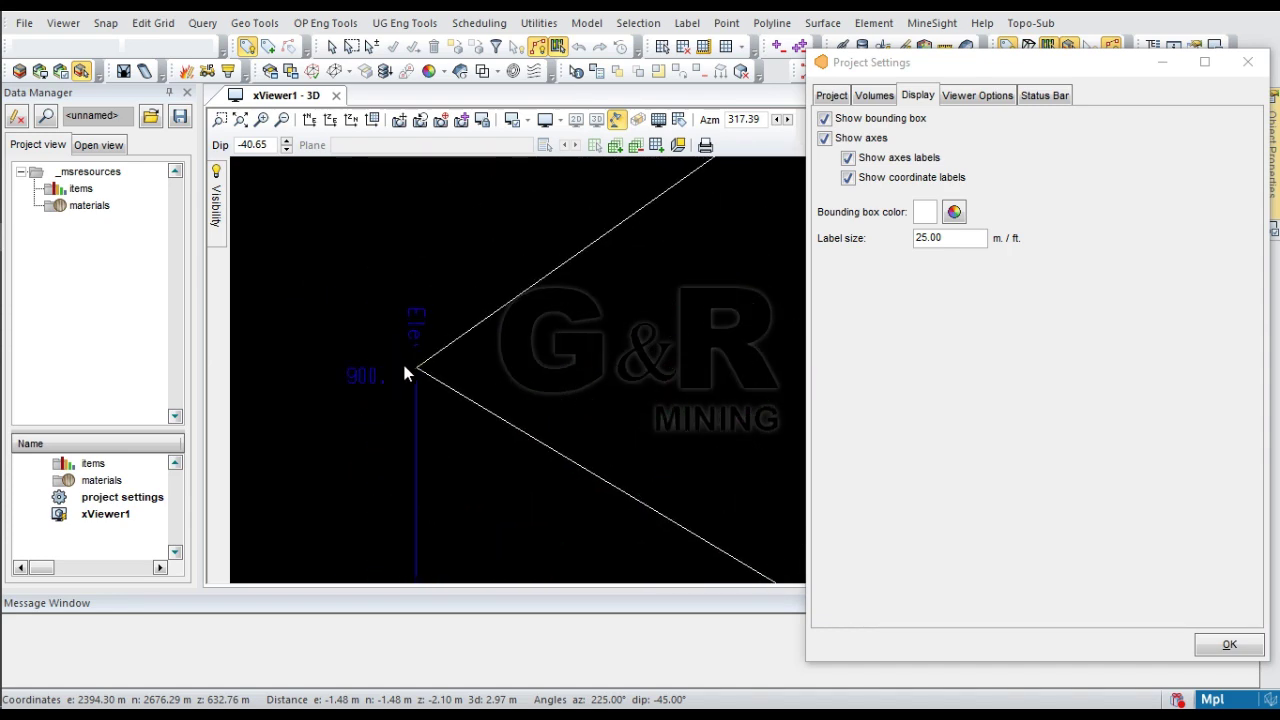
Show the whole bounding box in plan view, with azimuth 0.00 and dip -90.00
scroll(404, 368, "down", 4)
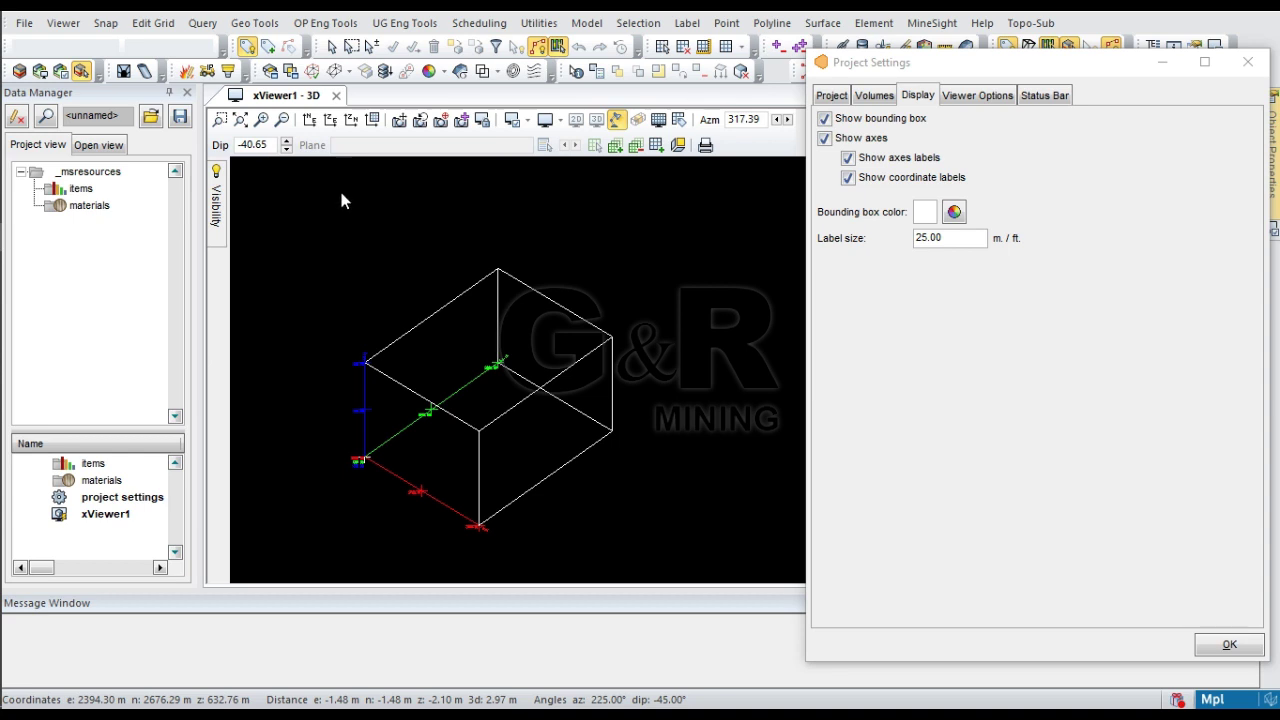
left_click(309, 119)
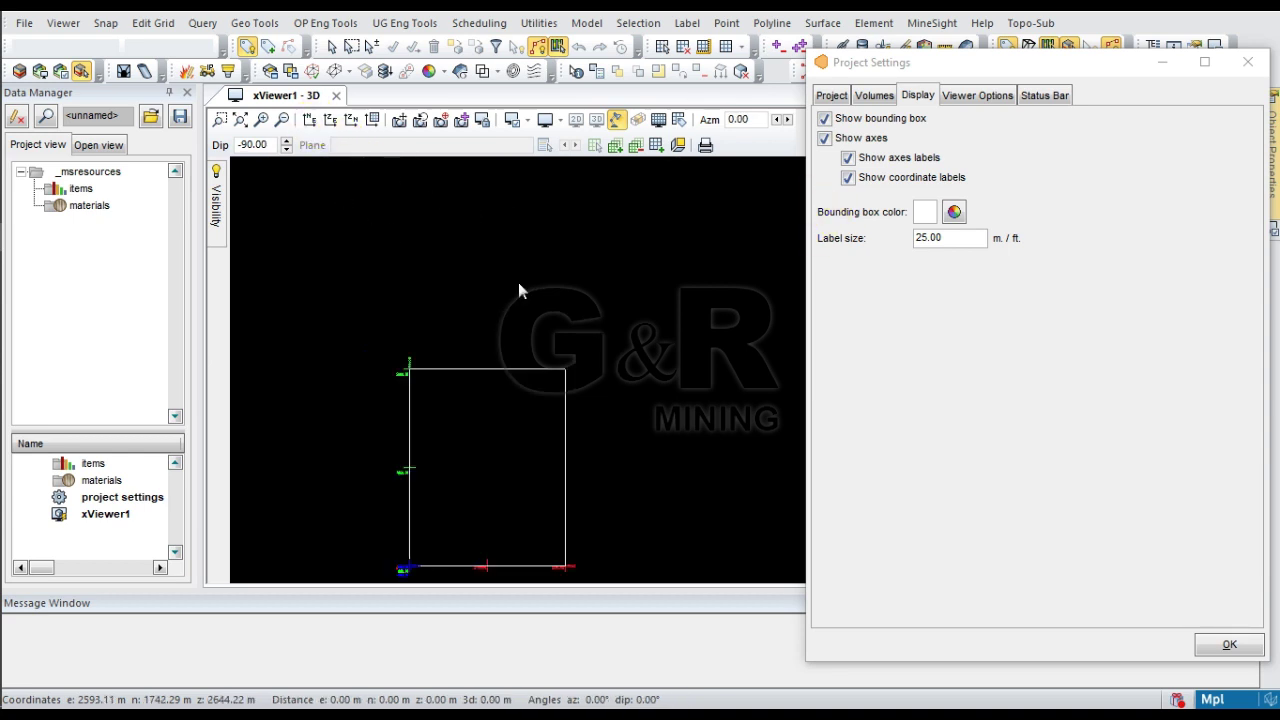
Check the bounding box's overall extent in plan view and close the project settings
scroll(500, 366, "down", 2)
scroll(449, 286, "up", 4)
scroll(506, 346, "down", 3)
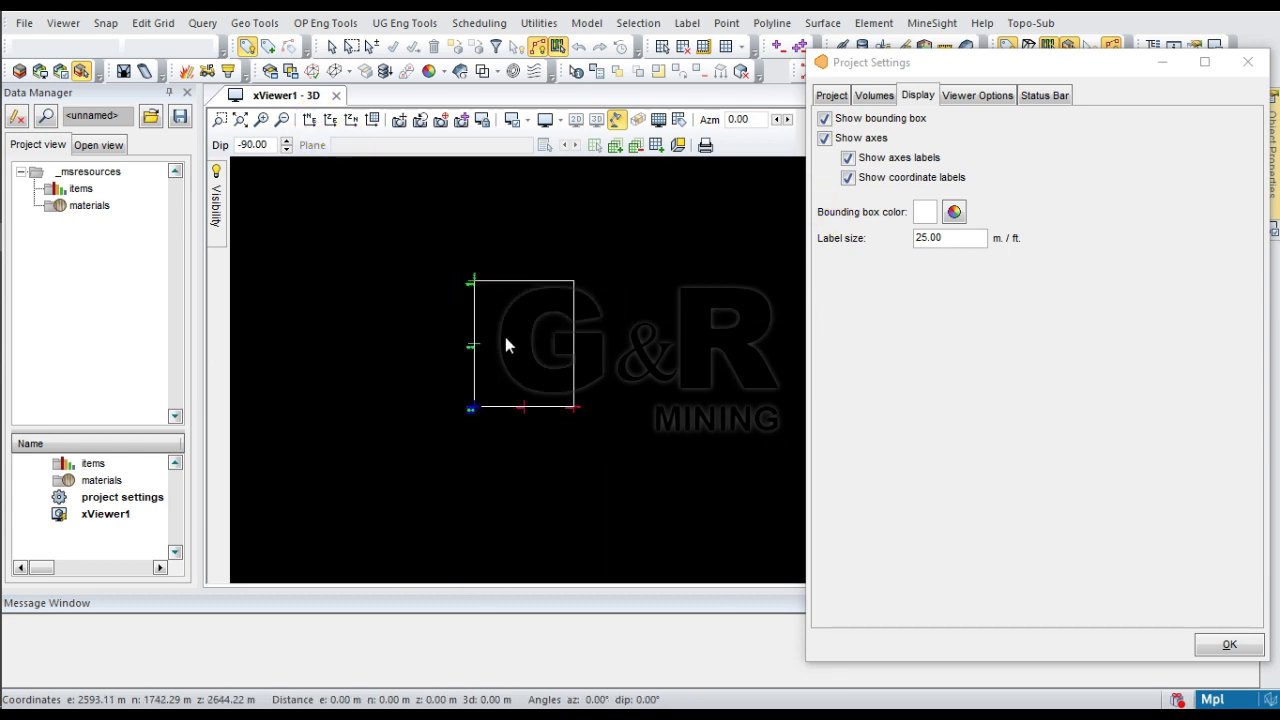
scroll(506, 346, "up", 2)
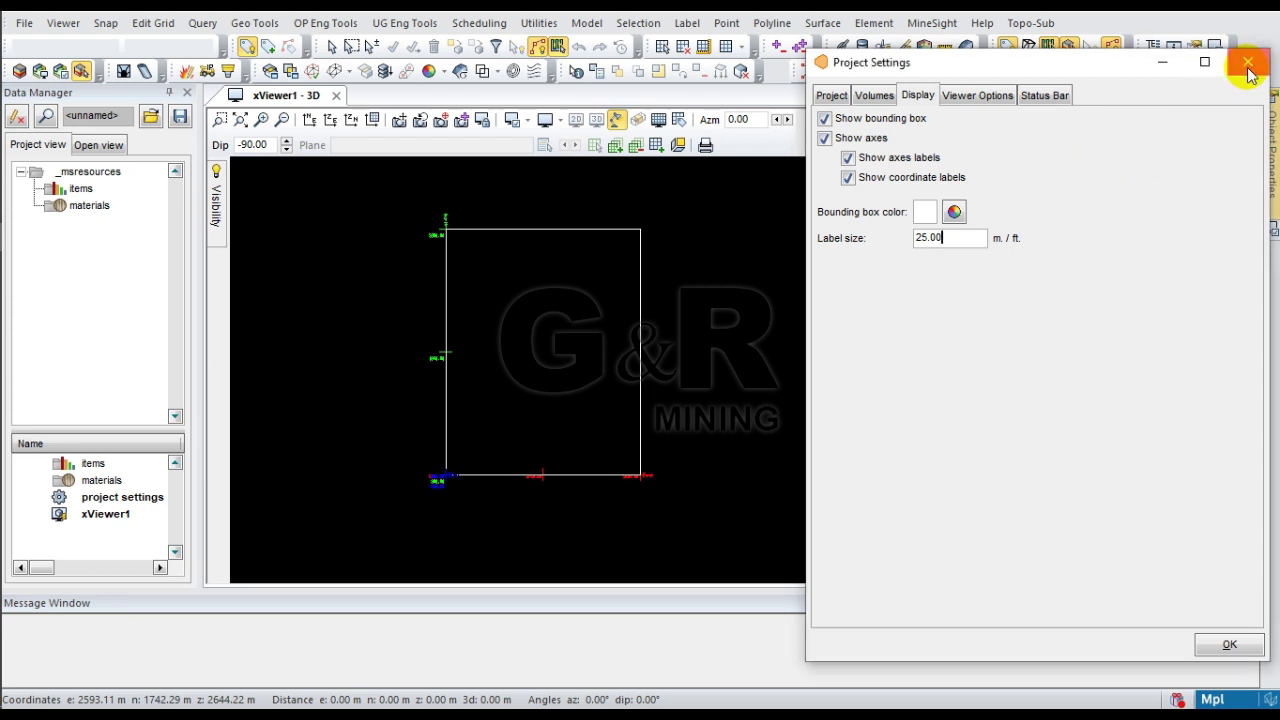
left_click(1247, 62)
Examine the bounding box's East and North sides in plan view across the full viewer
middle_click_drag(687, 321, 699, 333)
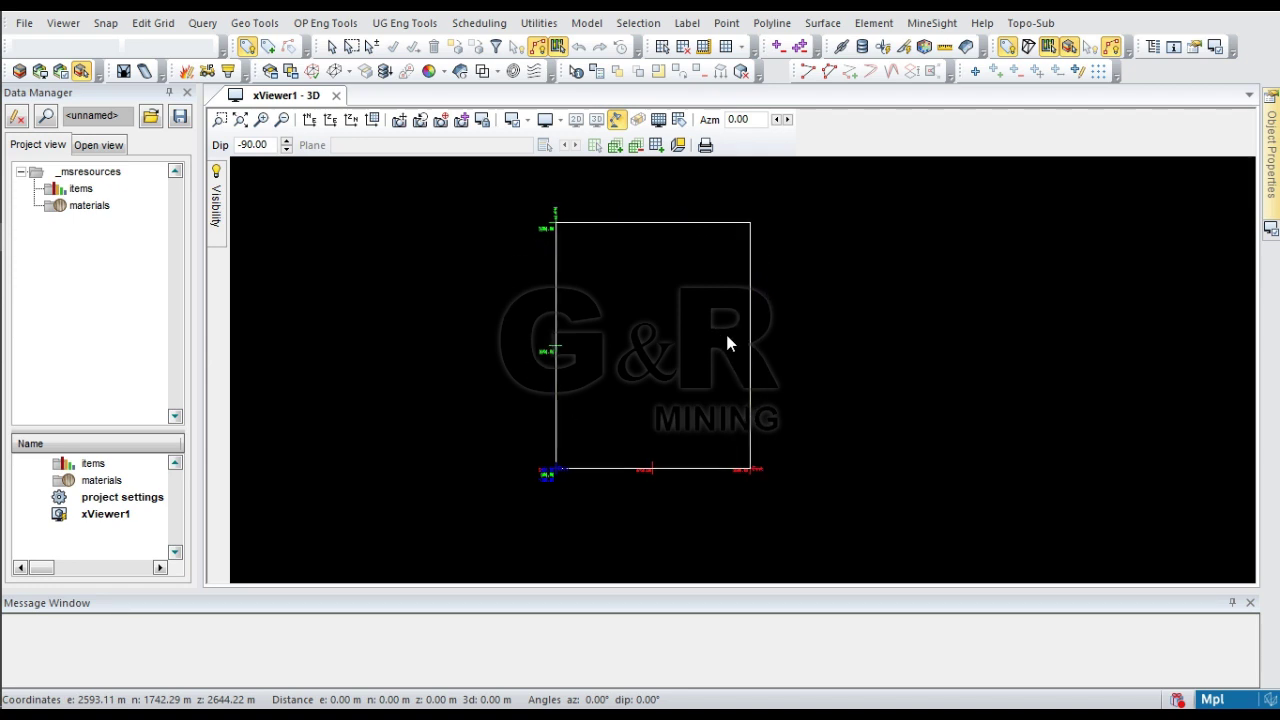
middle_click_drag(729, 343, 463, 367)
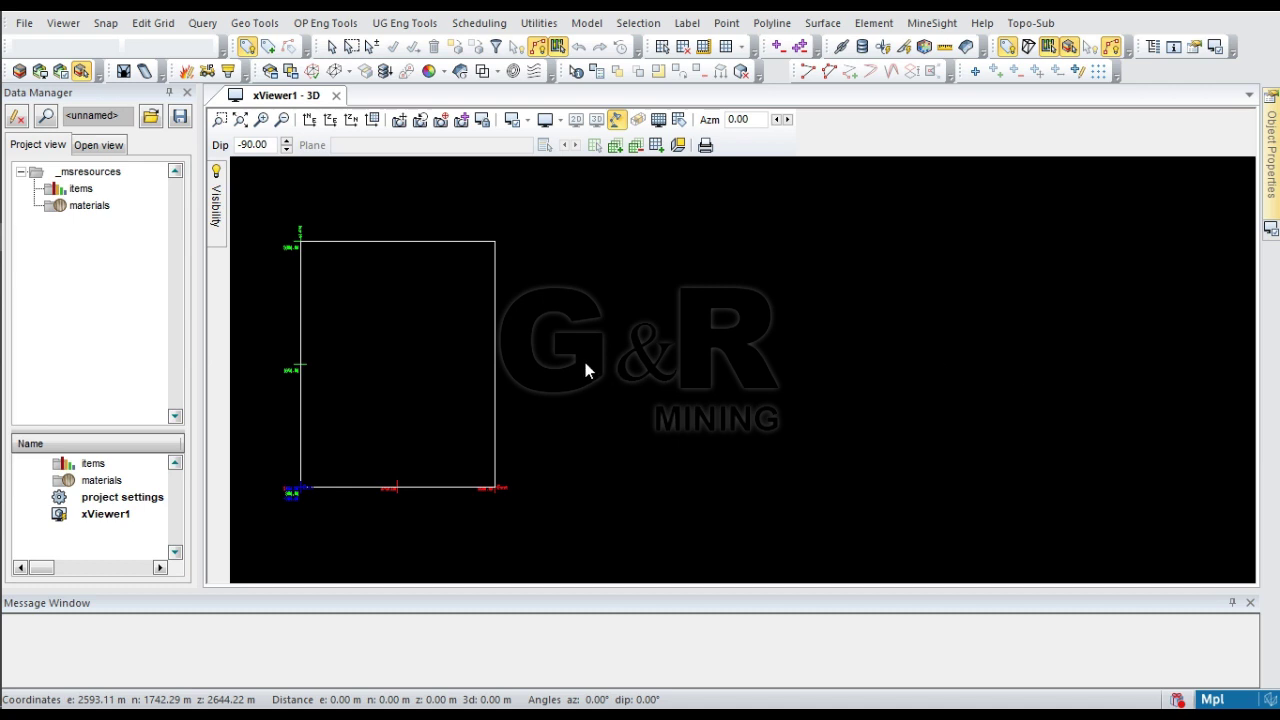
middle_click_drag(589, 366, 734, 363)
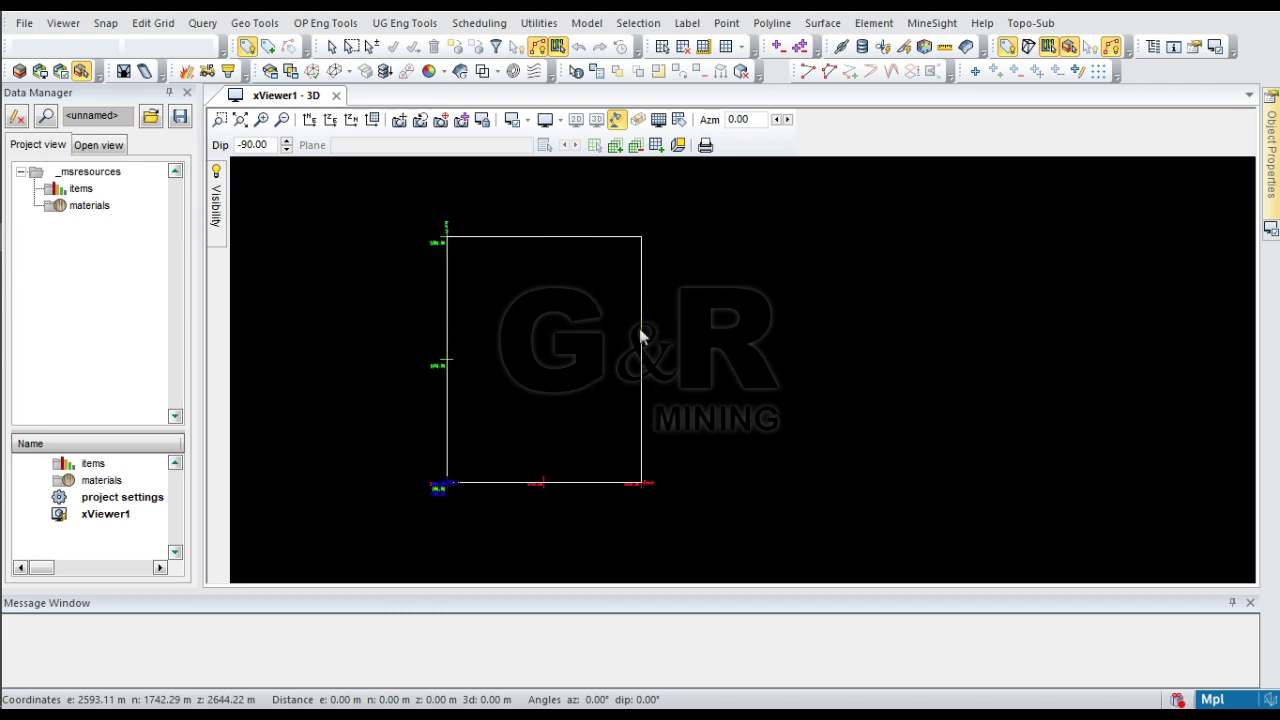
middle_click_drag(1077, 332, 639, 362)
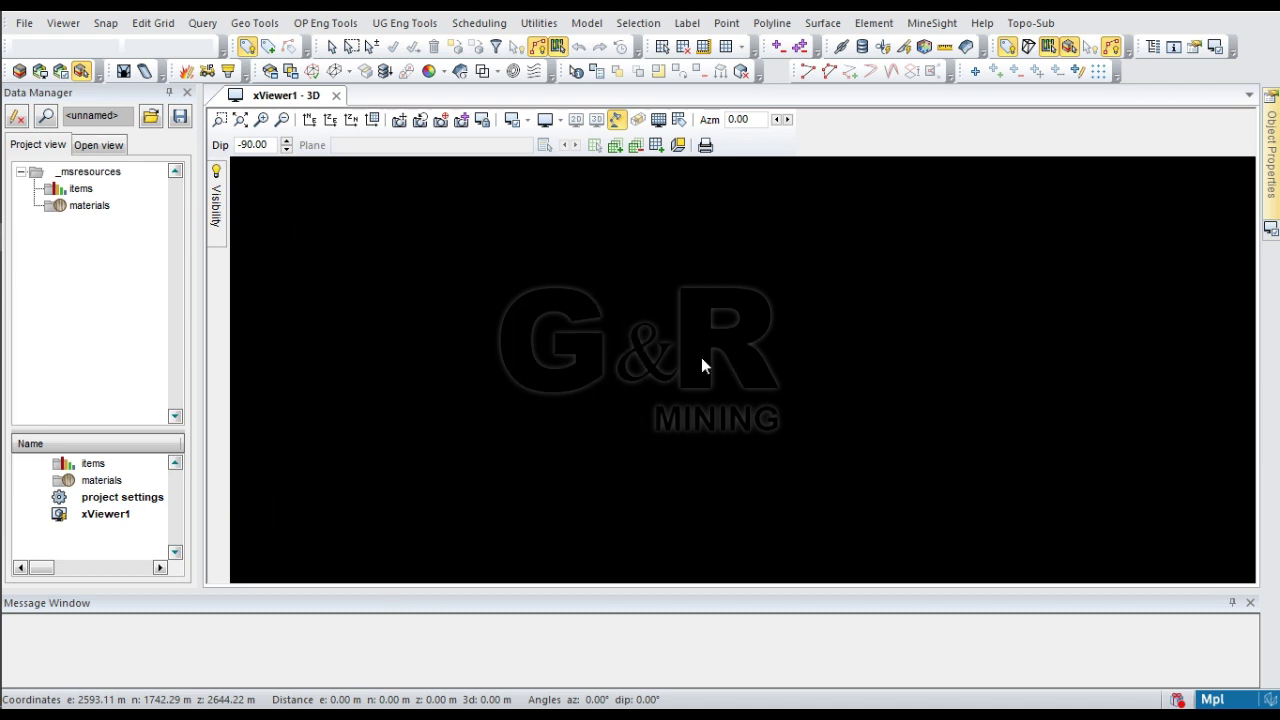
middle_click_drag(509, 352, 874, 350)
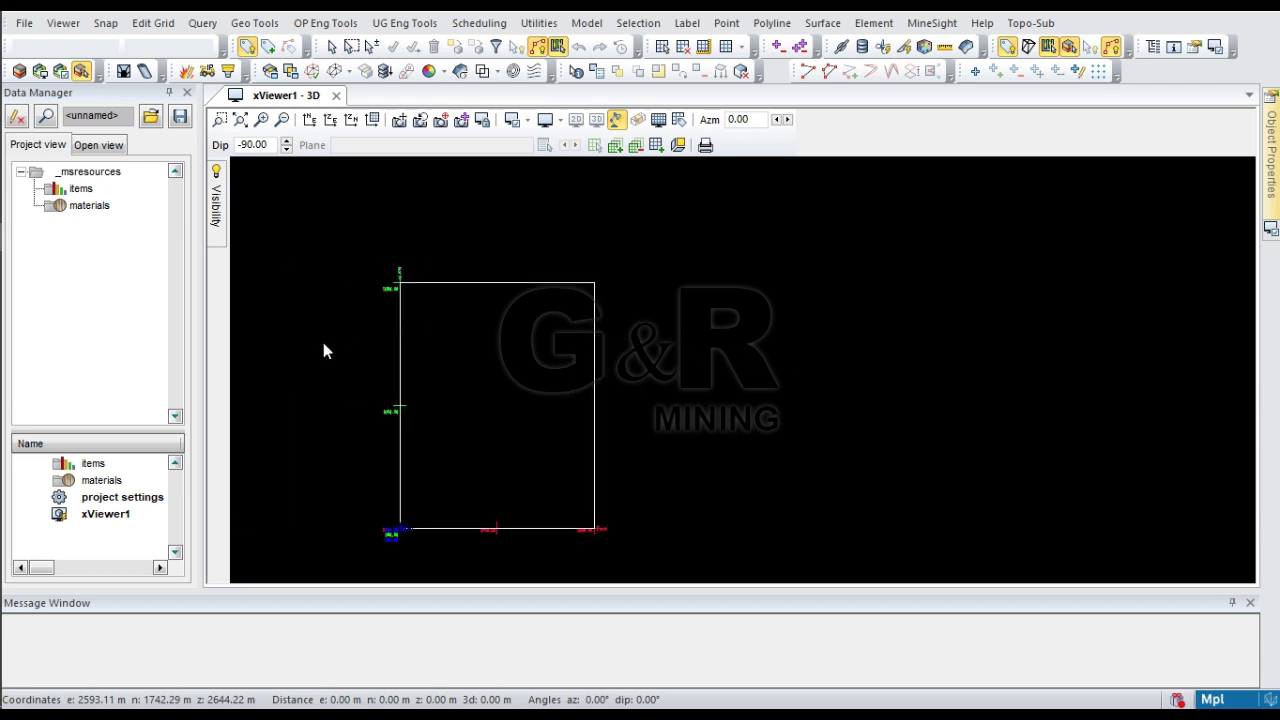
middle_click_drag(323, 349, 620, 325)
scroll(735, 334, "up", 1)
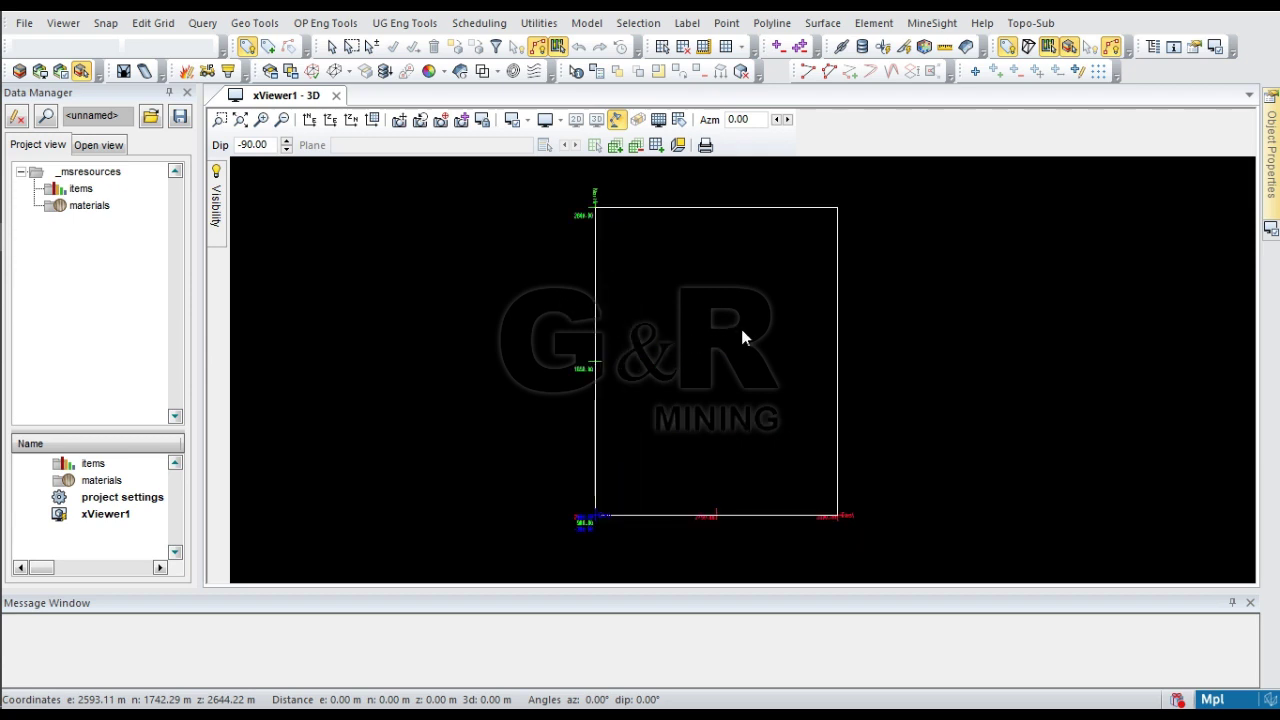
middle_click_drag(620, 316, 1262, 322)
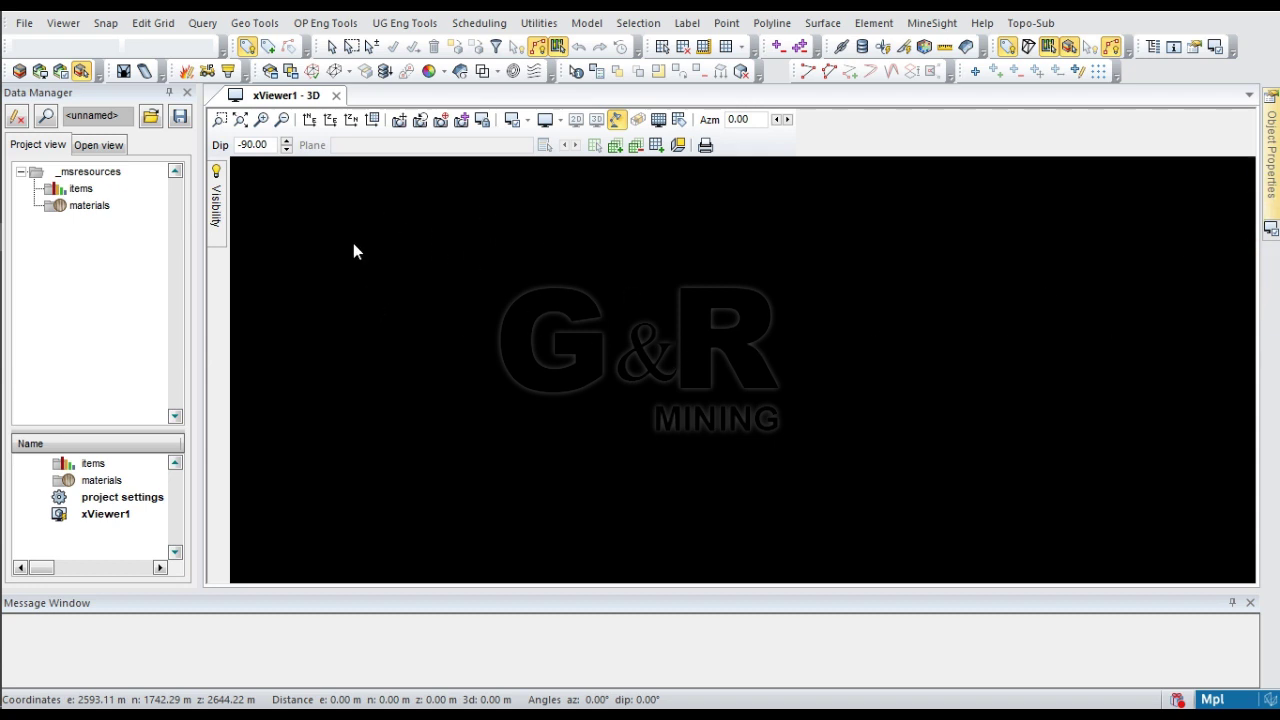
Show the bounding box in a 3D view with azimuth 45.00 and dip -45.00
left_click(420, 128)
scroll(600, 310, "down", 5)
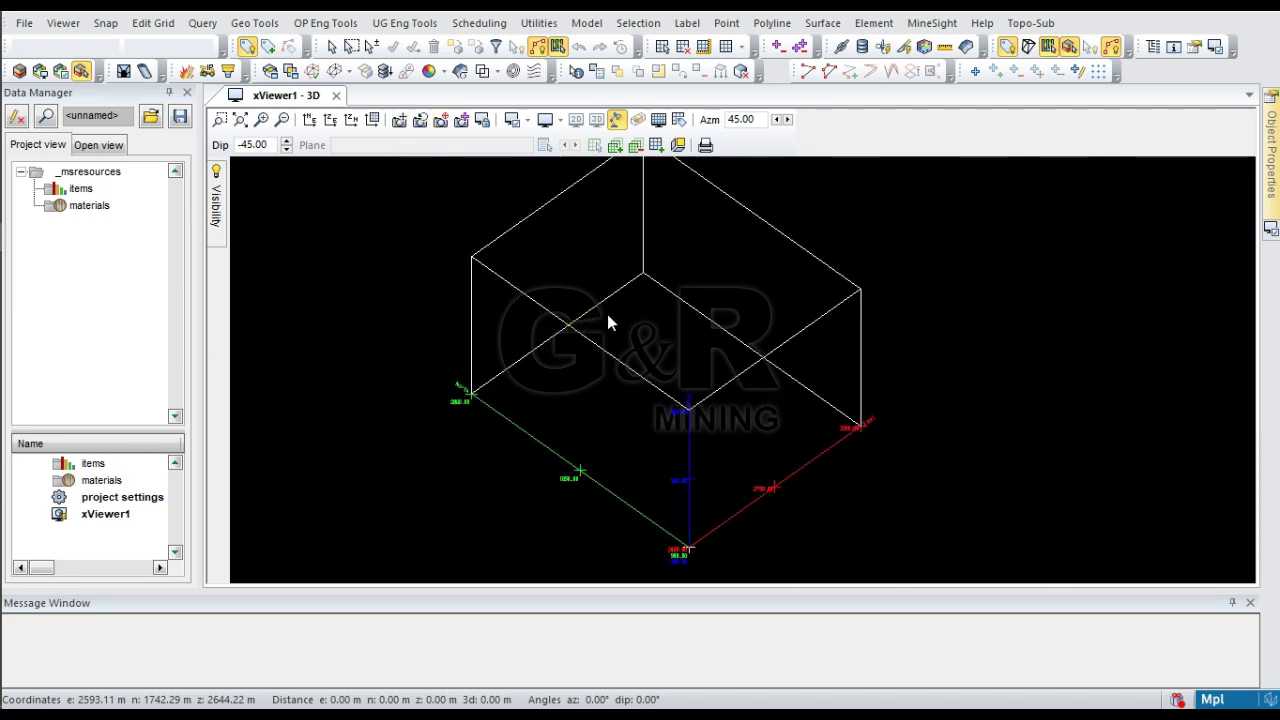
scroll(633, 302, "up", 3)
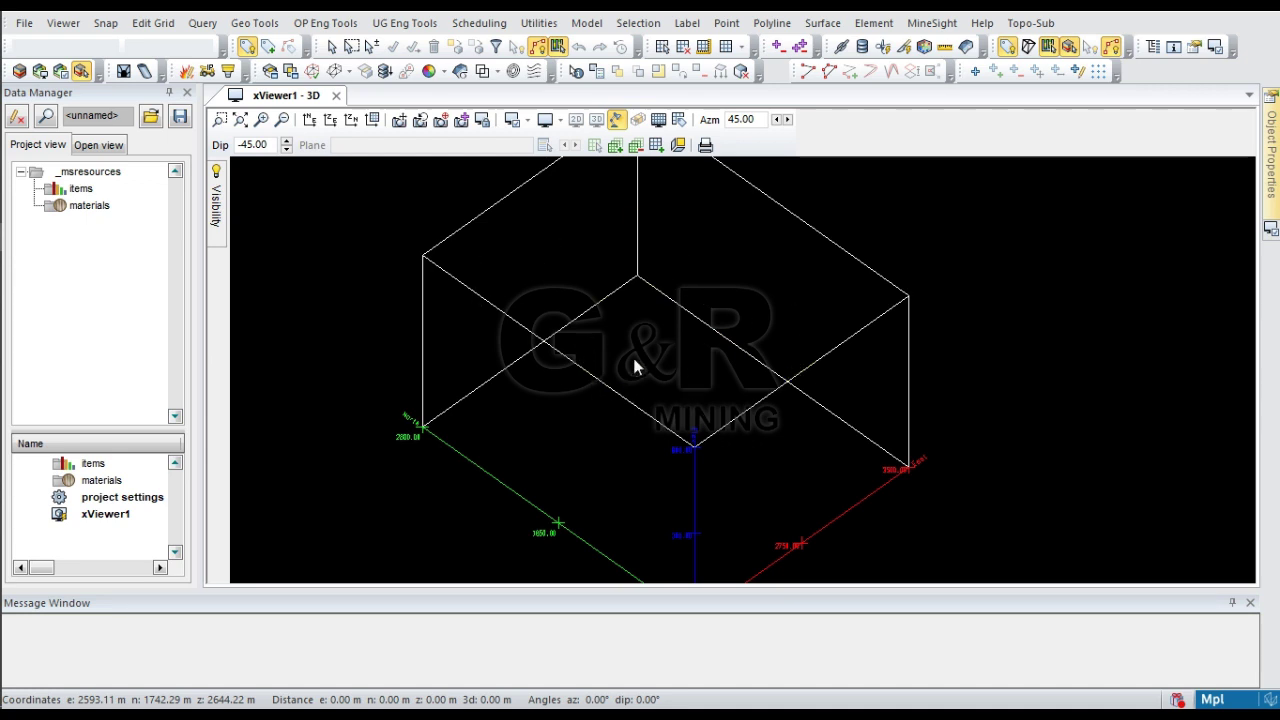
scroll(622, 353, "down", 2)
scroll(643, 352, "up", 2)
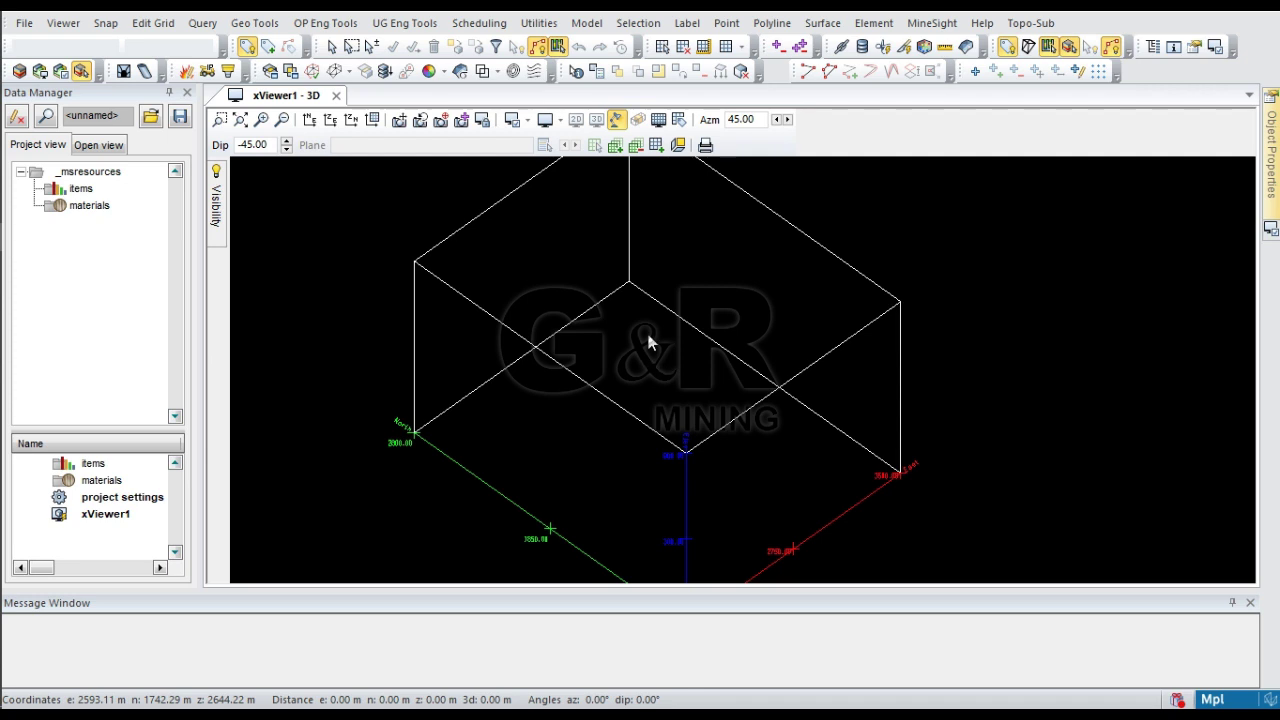
scroll(652, 390, "down", 2)
Inspect the bounding box from steeper angles and restore the 3D view at azimuth 45.00 and dip -45.00
left_click_drag(657, 429, 531, 271)
scroll(663, 394, "up", 2)
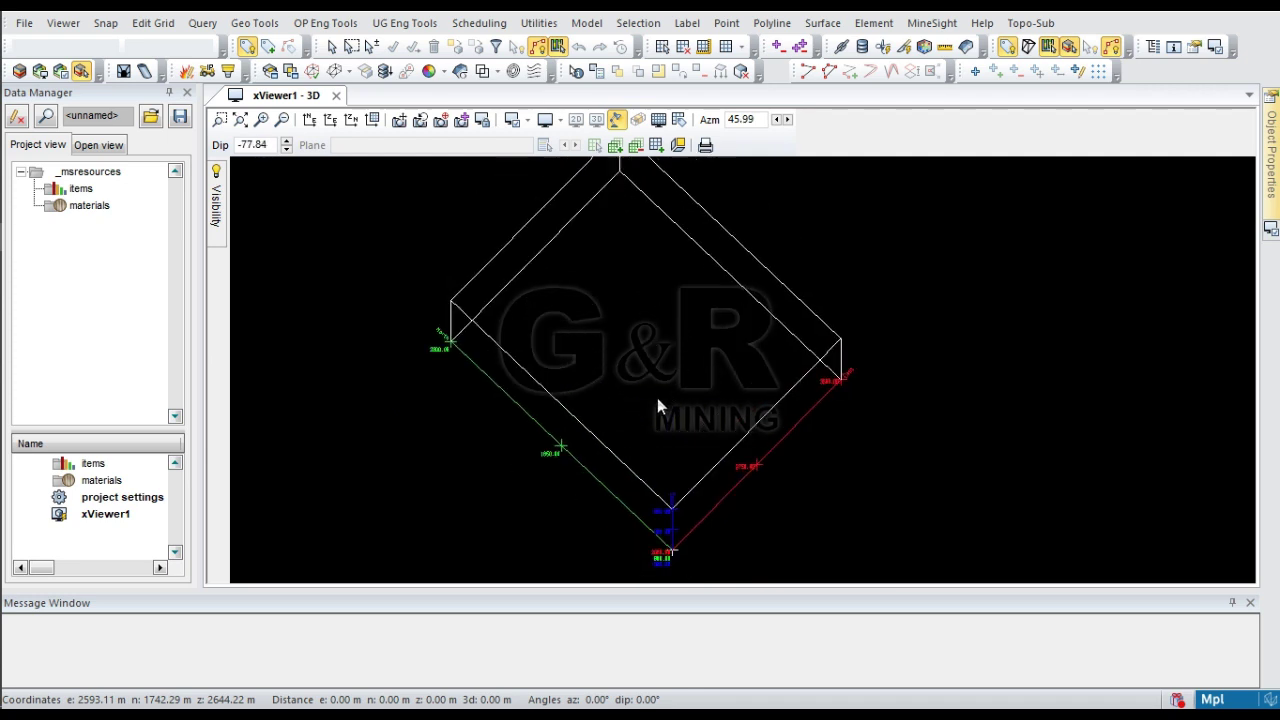
left_click_drag(658, 400, 560, 355)
middle_click_drag(560, 355, 808, 375)
left_click(420, 120)
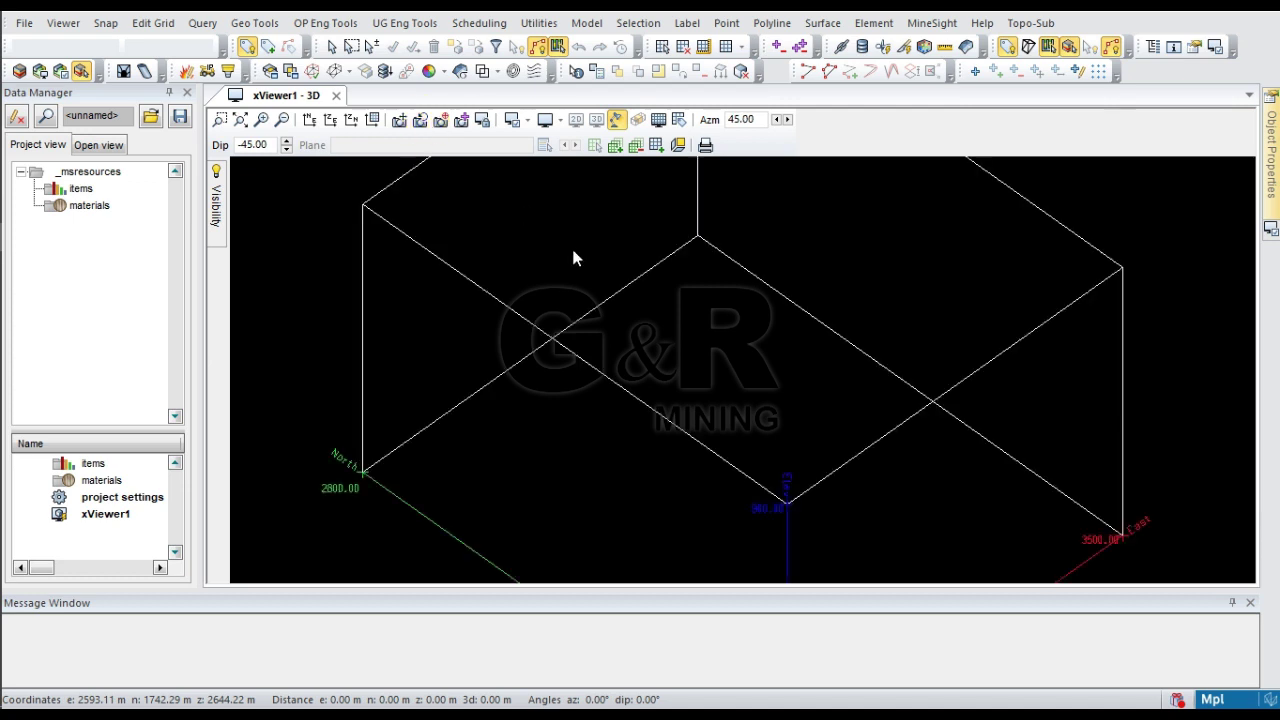
scroll(574, 290, "down", 2)
scroll(643, 300, "up", 2)
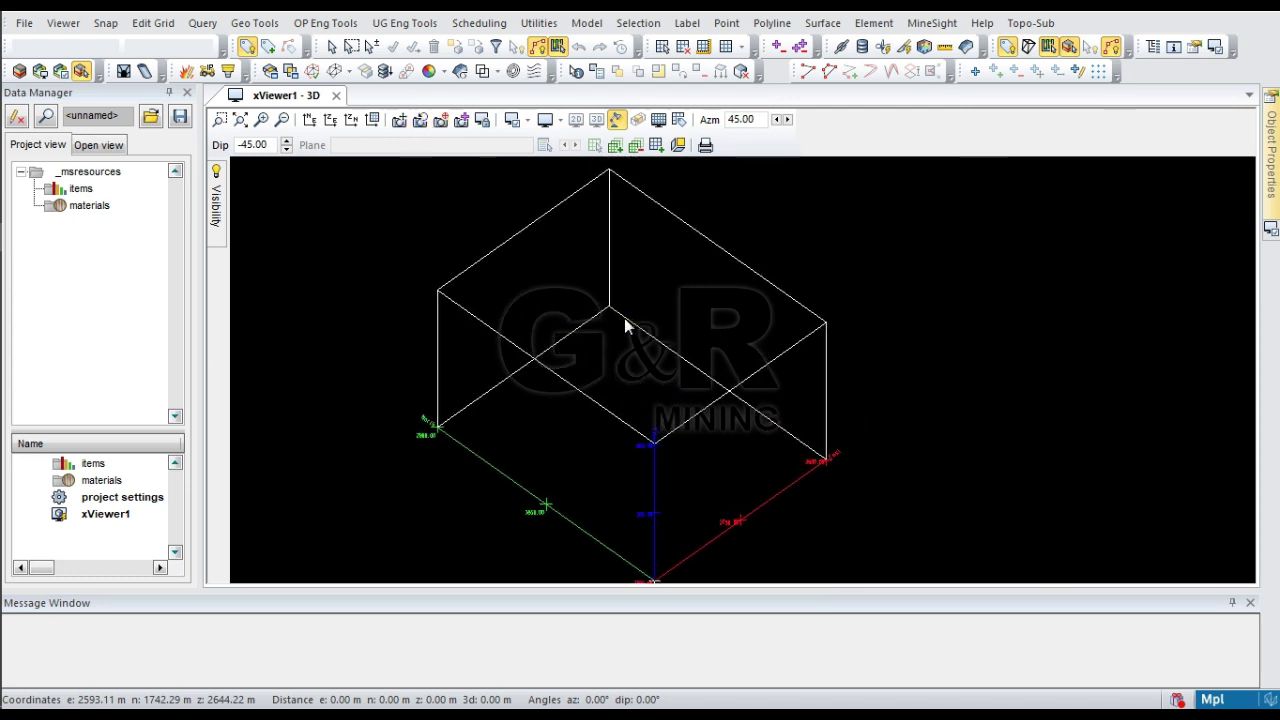
scroll(624, 318, "down", 2)
Switch the bounding box back to plan view, azimuth 0.00 and dip -90.00, and inspect its outline
left_click(309, 119)
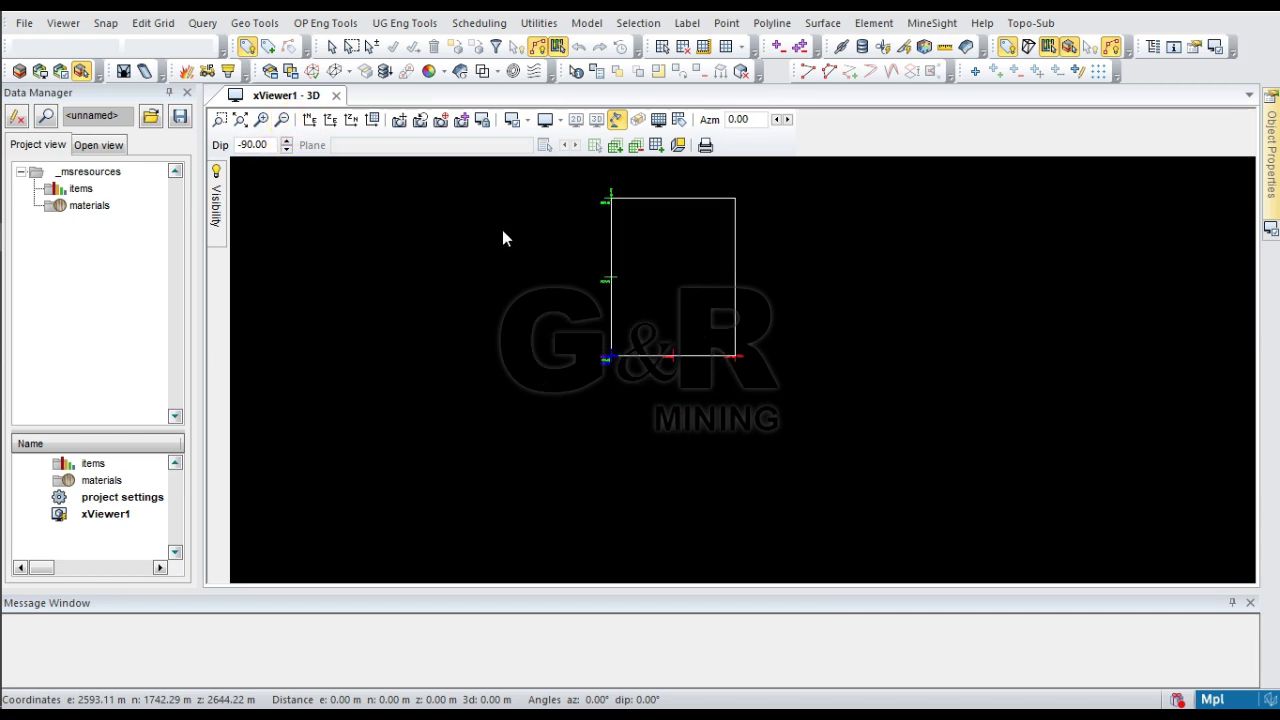
scroll(560, 234, "down", 2)
scroll(614, 234, "up", 3)
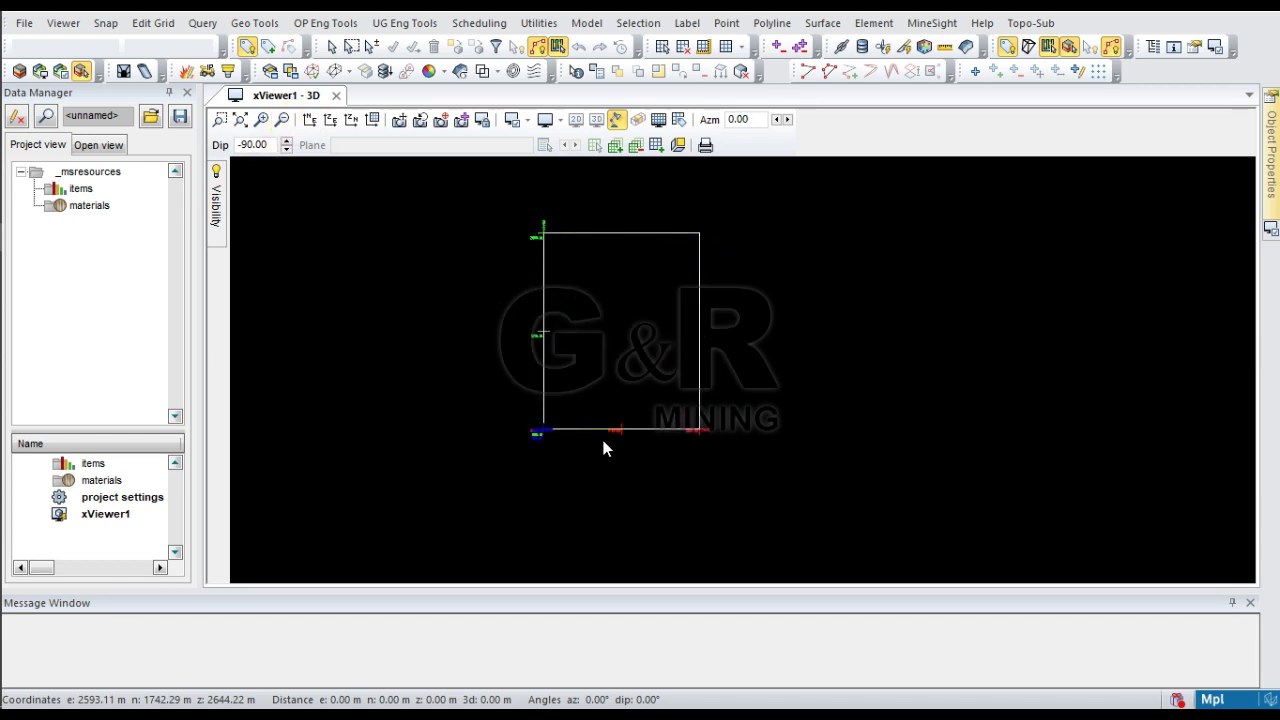
scroll(676, 295, "up", 2)
scroll(684, 300, "down", 4)
middle_click_drag(686, 300, 549, 323)
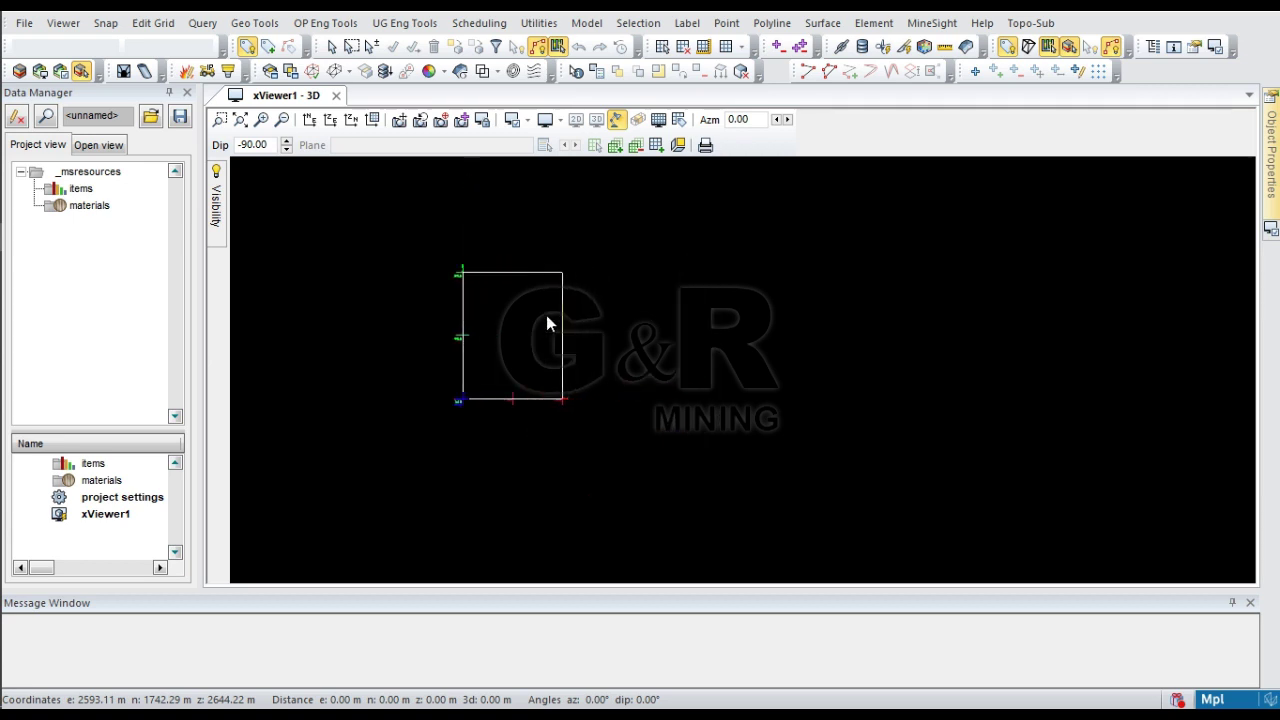
middle_click_drag(701, 252, 733, 358)
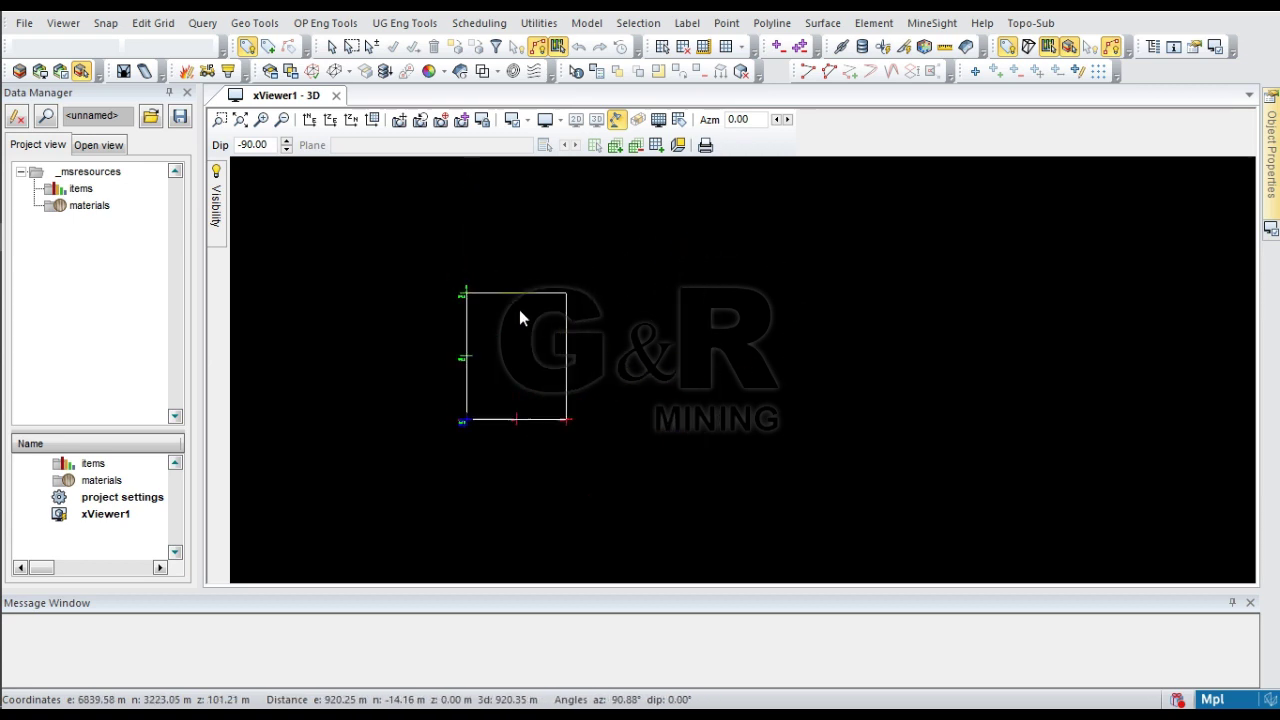
scroll(637, 323, "down", 2)
scroll(634, 360, "up", 3)
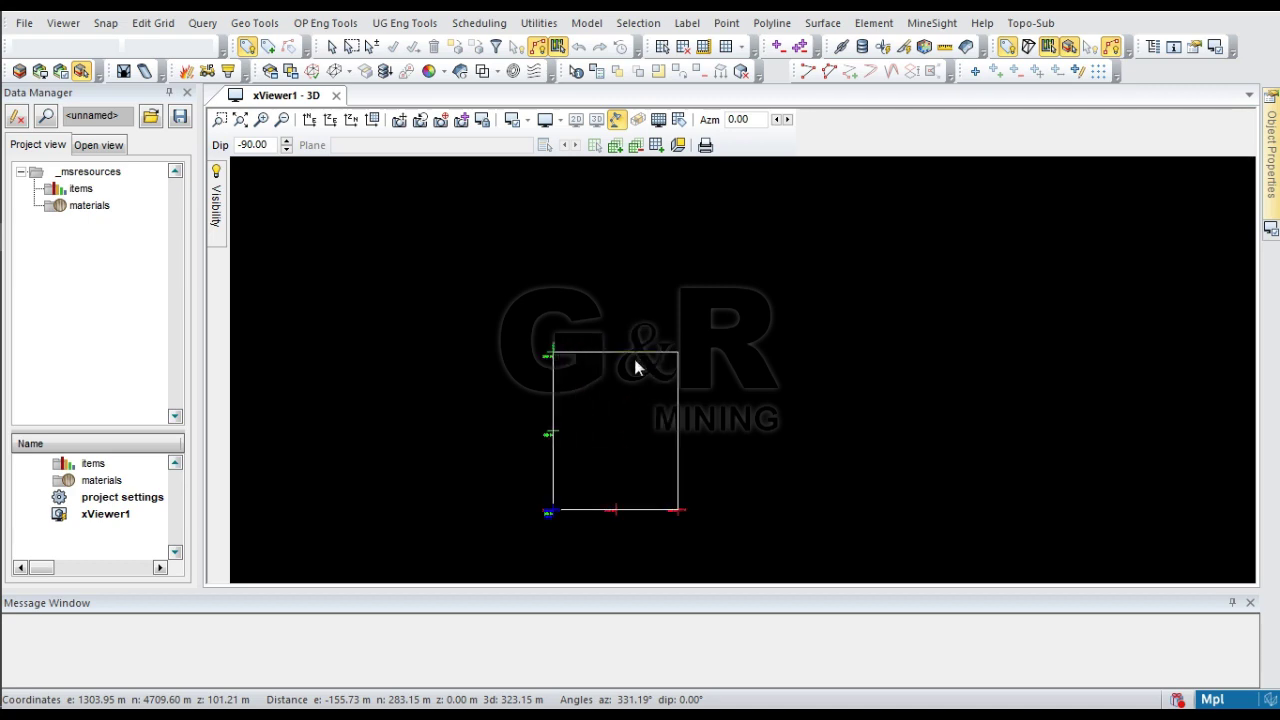
scroll(614, 328, "down", 1)
Examine the bounding box in 3D from several oblique angles on both sides of the North axis
left_click_drag(614, 325, 556, 360)
scroll(551, 357, "down", 3)
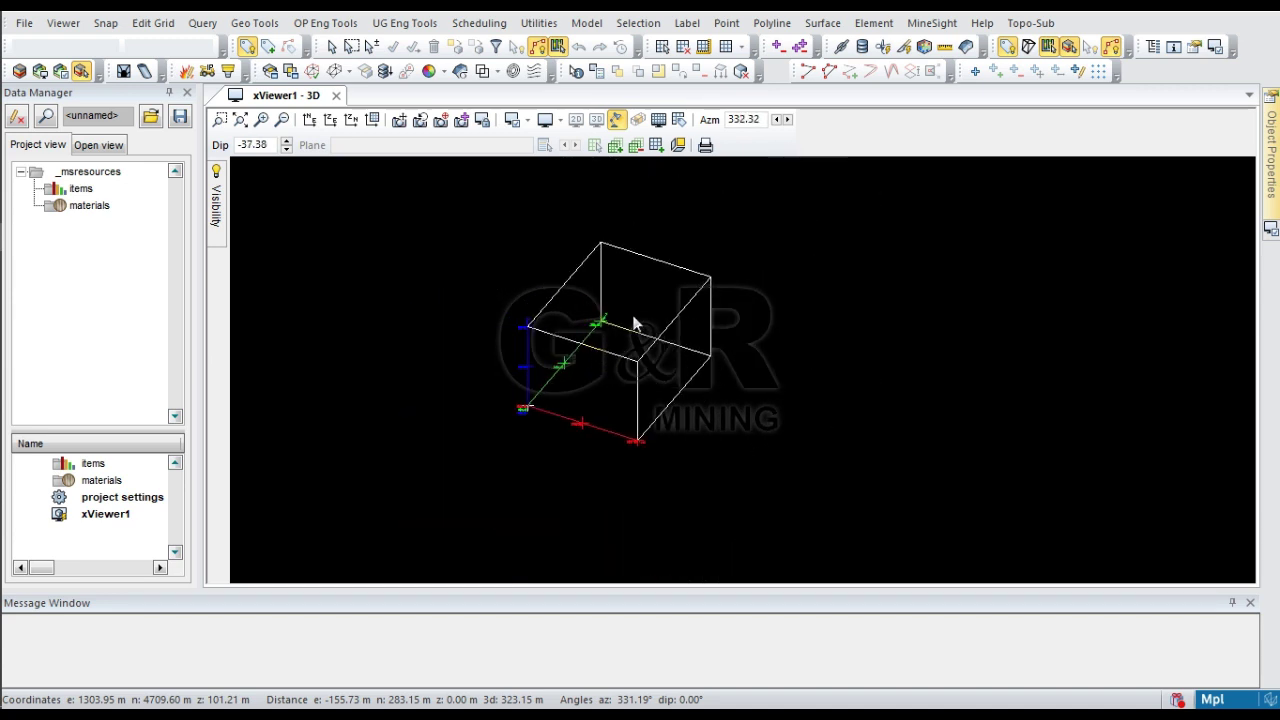
scroll(634, 323, "up", 1)
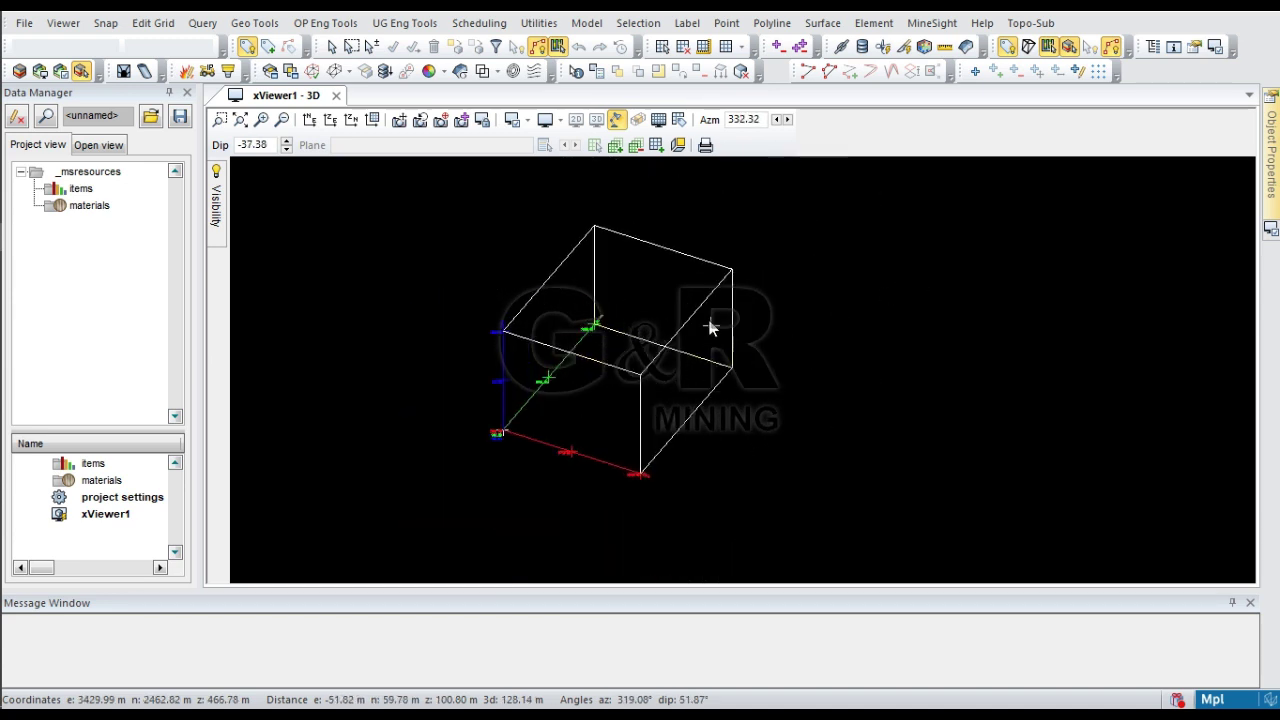
left_click_drag(641, 335, 817, 345)
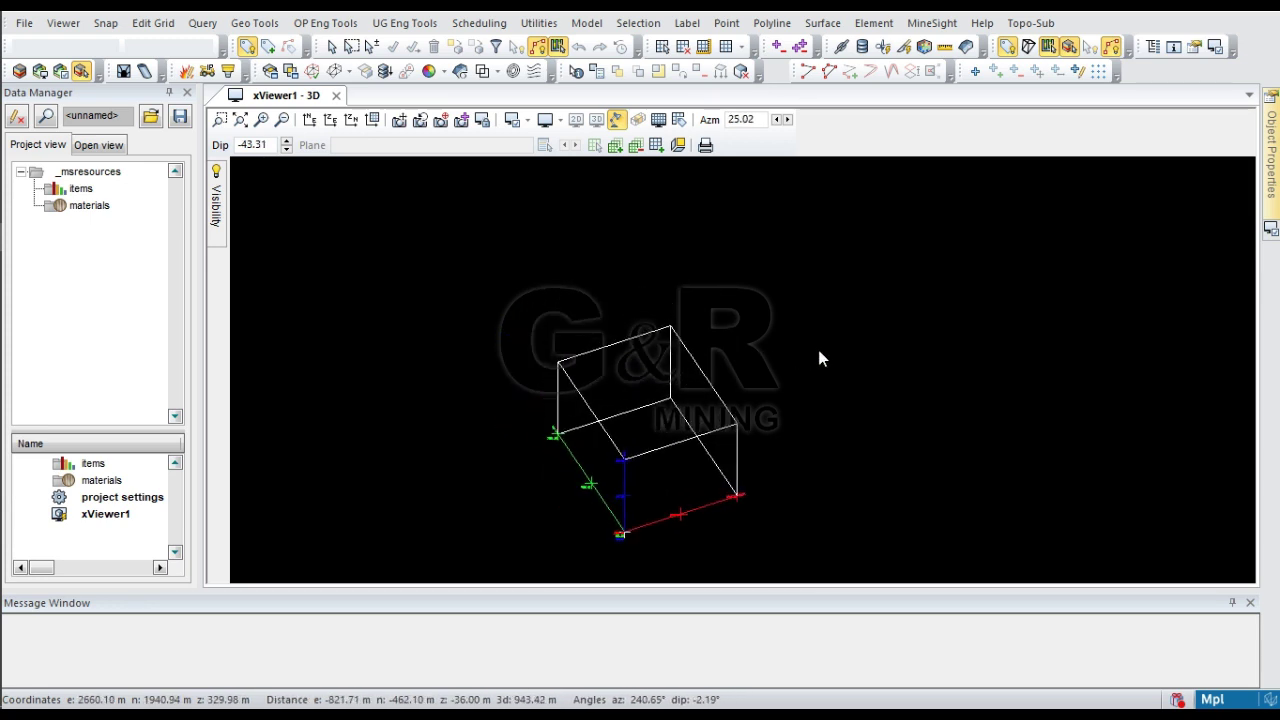
middle_click_drag(659, 425, 659, 391)
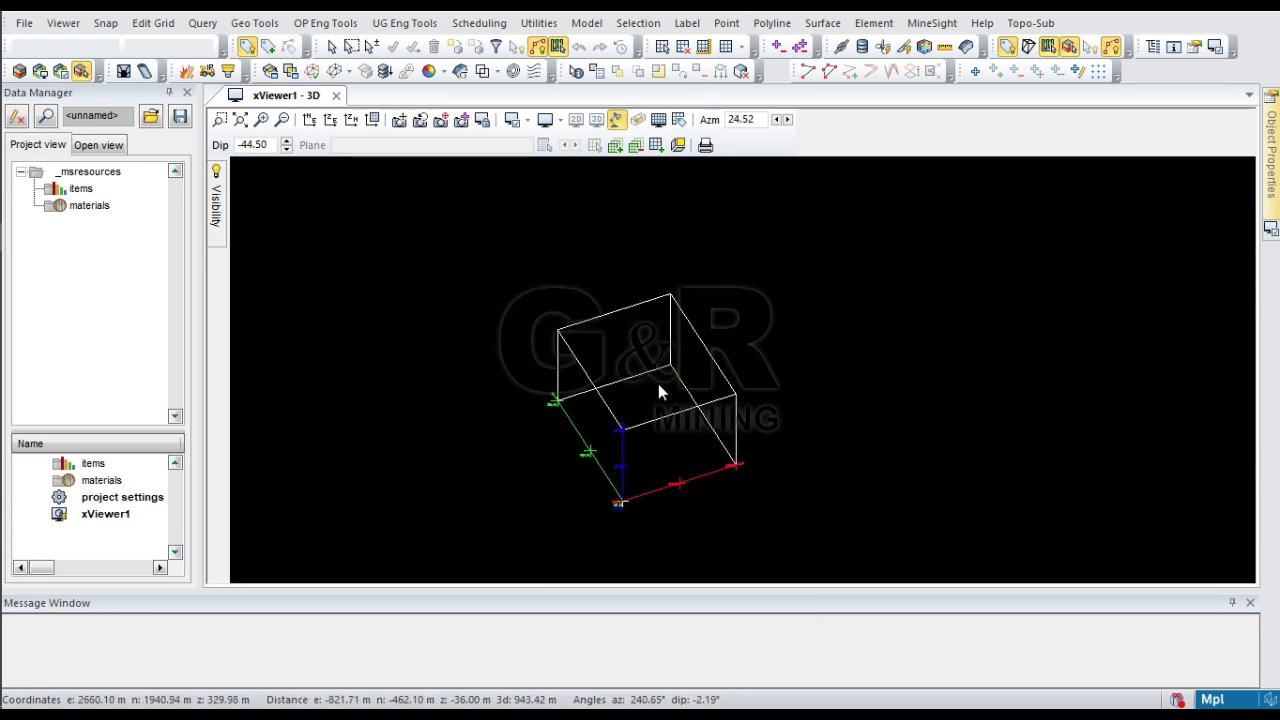
left_click_drag(658, 384, 538, 398)
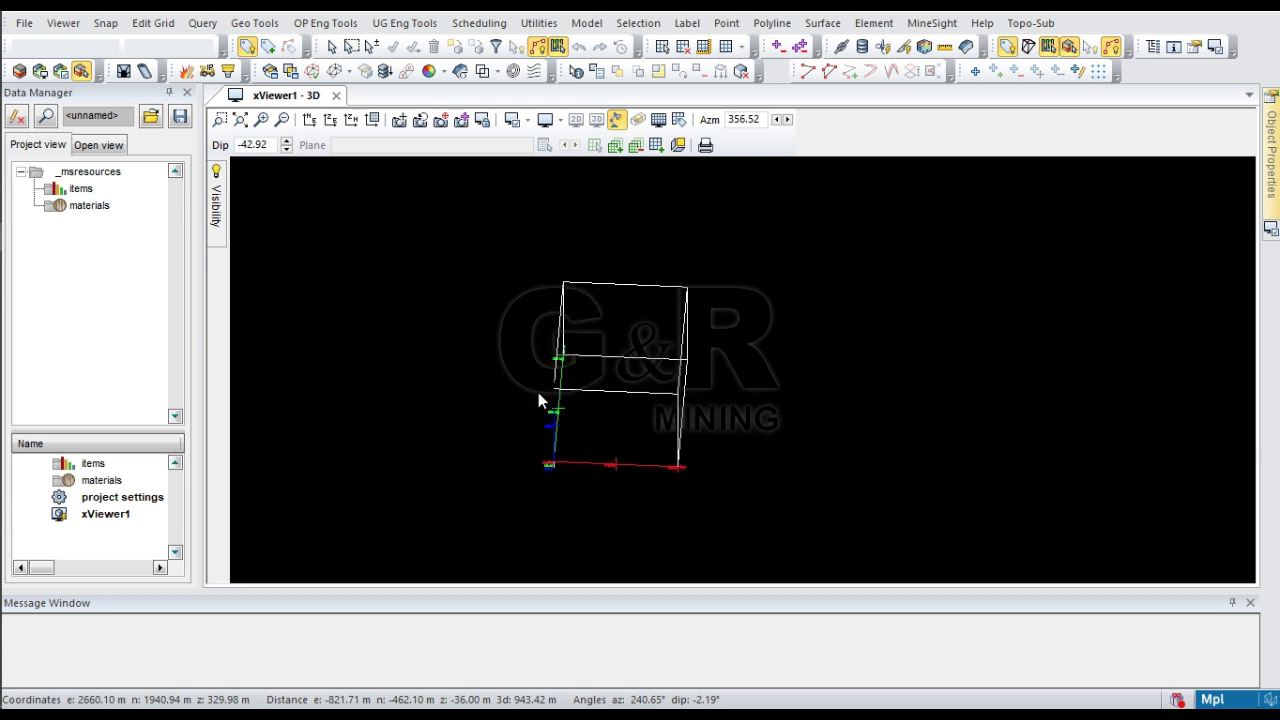
mouse_move(614, 354)
left_mouse_down()
mouse_move(637, 346)
mouse_move(600, 345)
mouse_move(577, 364)
mouse_move(600, 355)
left_mouse_up()
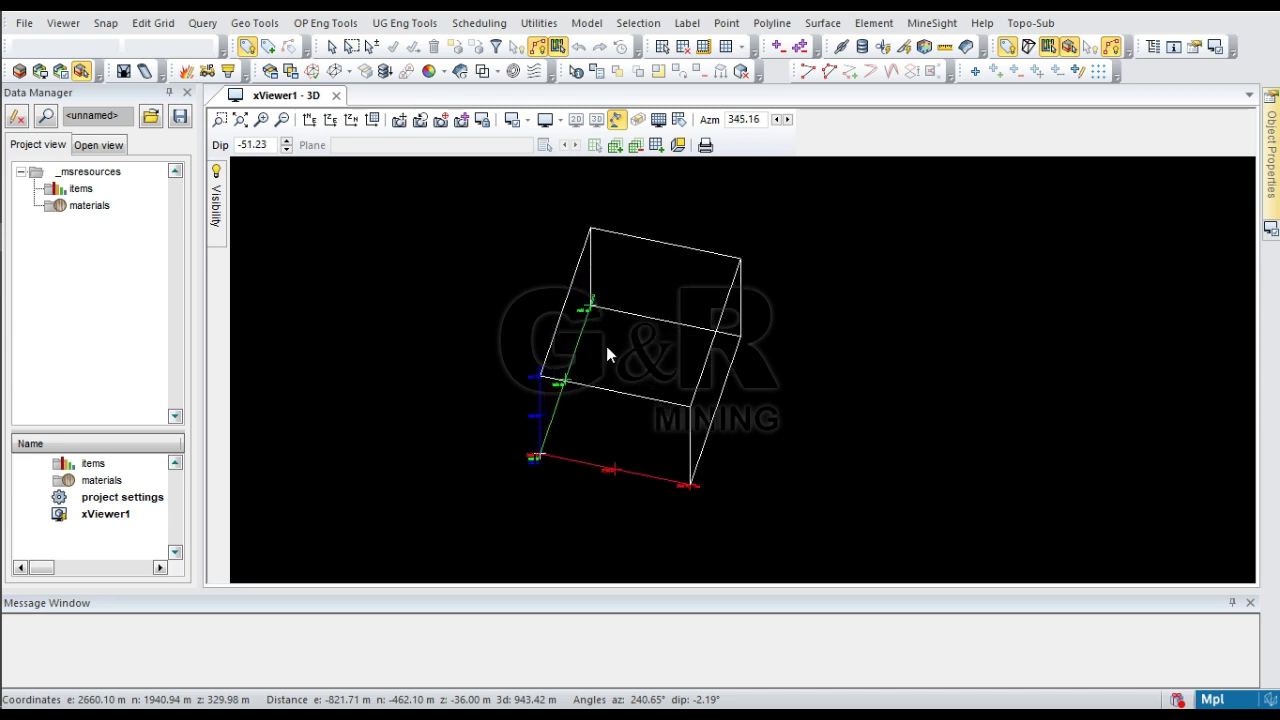
middle_click_drag(606, 346, 595, 352)
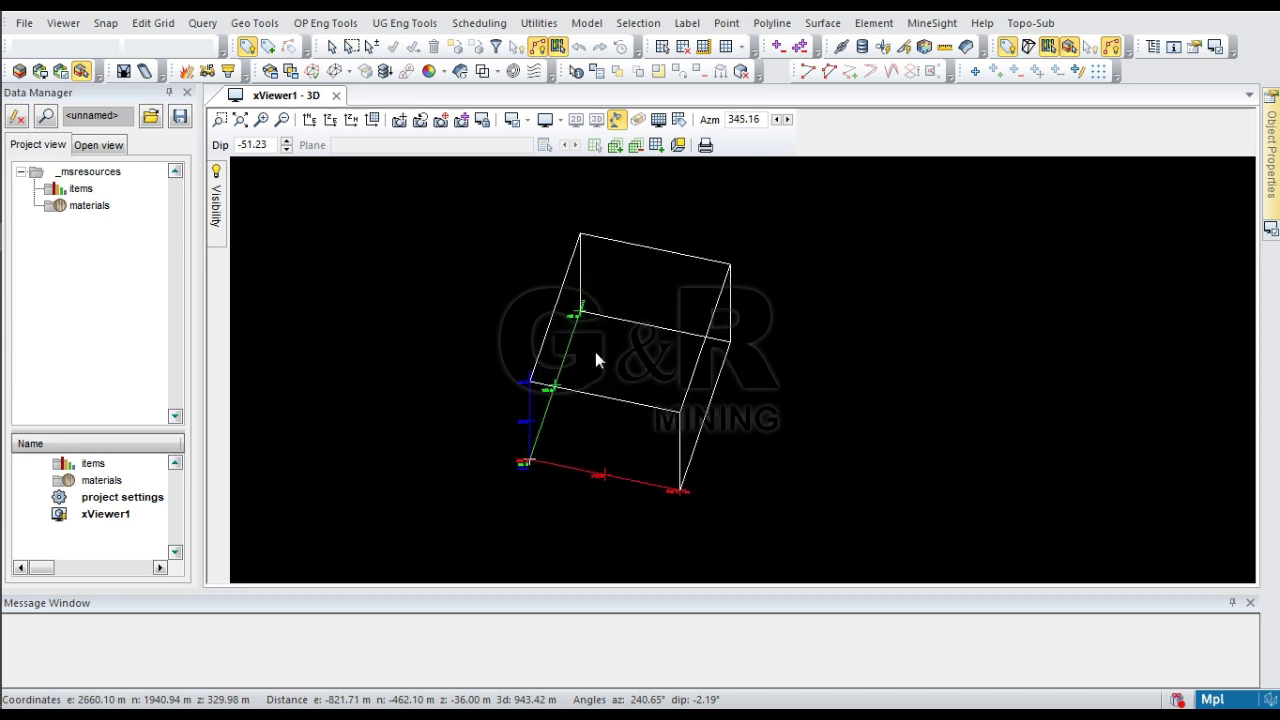